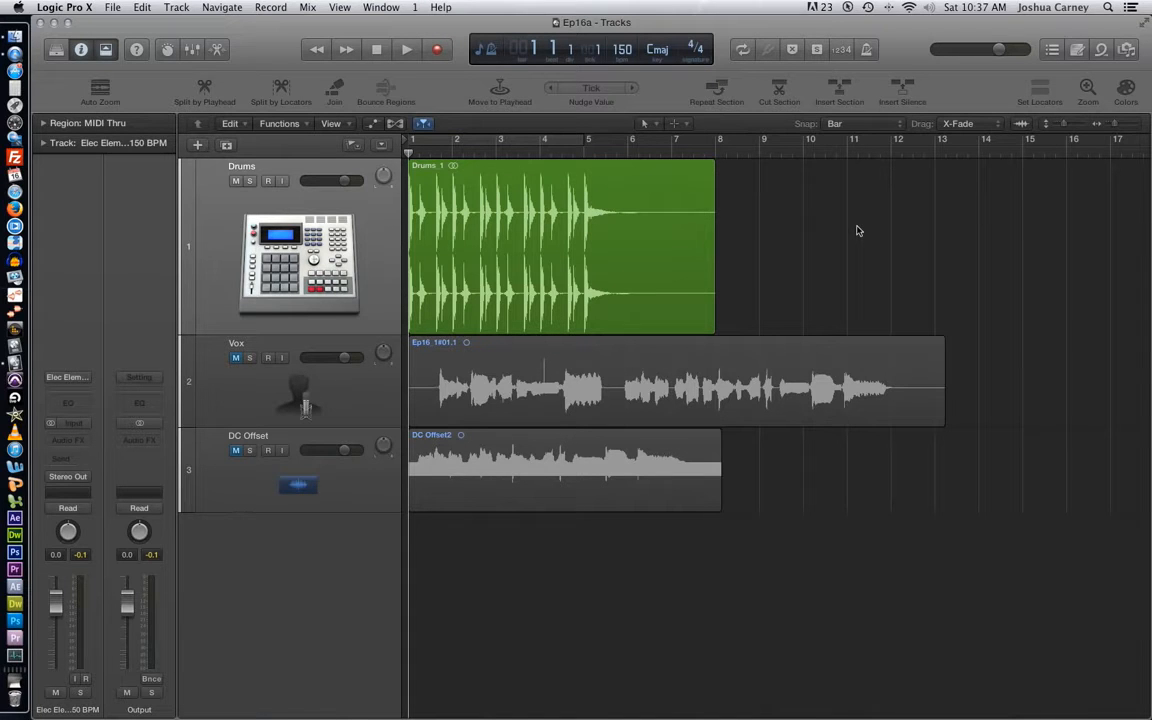
- Open the Drums_1 region in the lower editor, compare its Track and File views, and close the editor pane
double_click(531, 230)
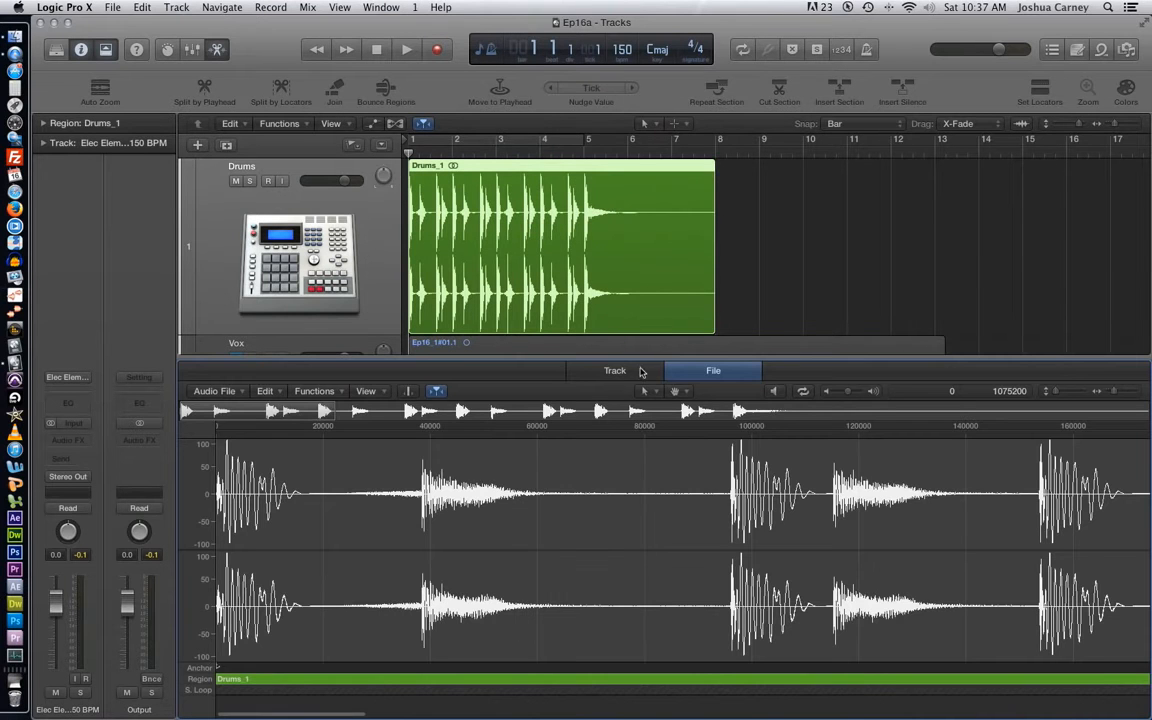
drag(648, 360, 648, 350)
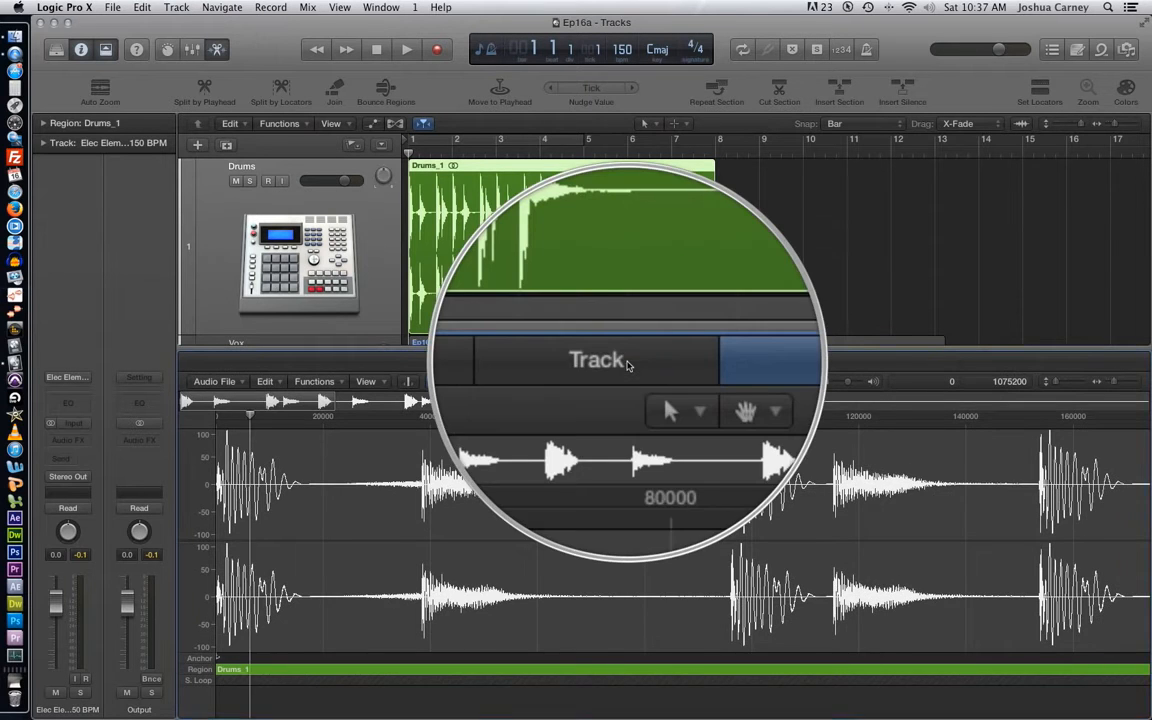
click(627, 362)
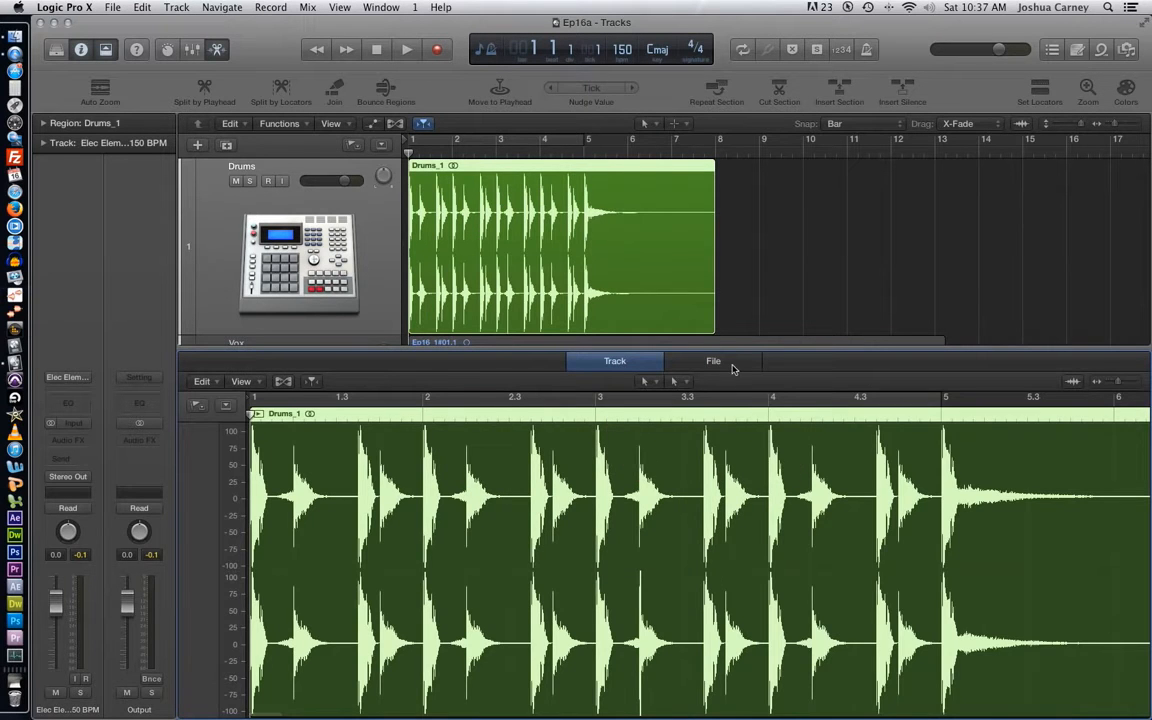
click(722, 363)
drag(1113, 382, 1108, 387)
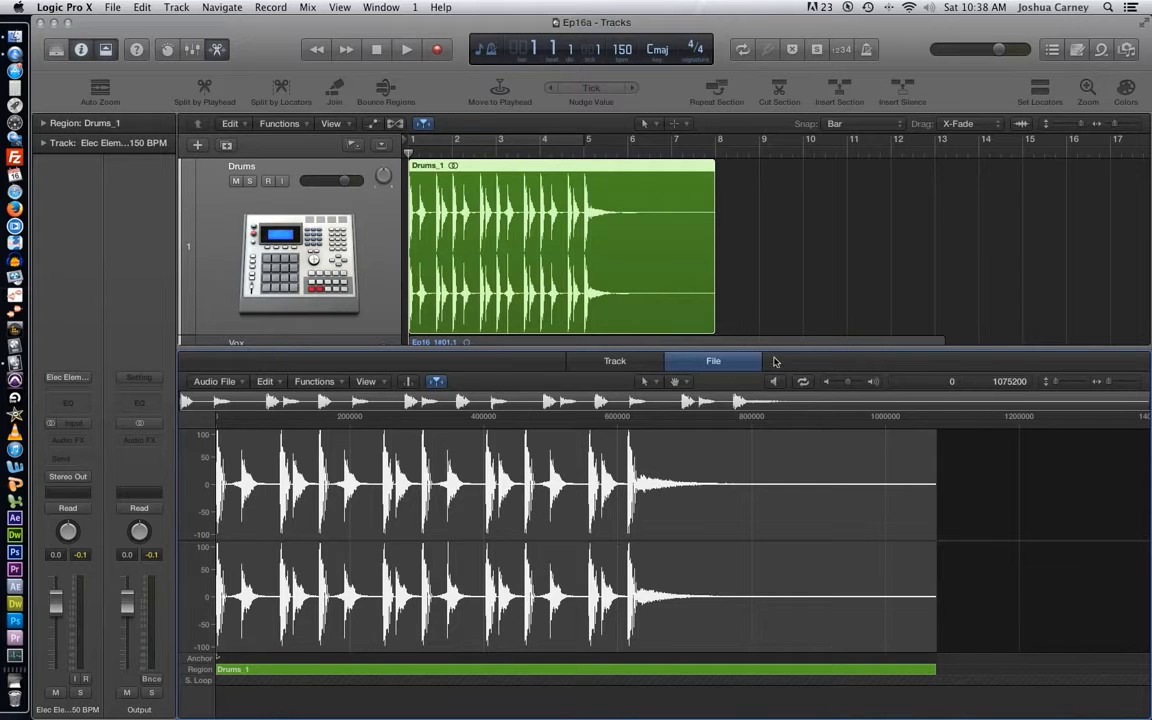
drag(776, 350, 776, 698)
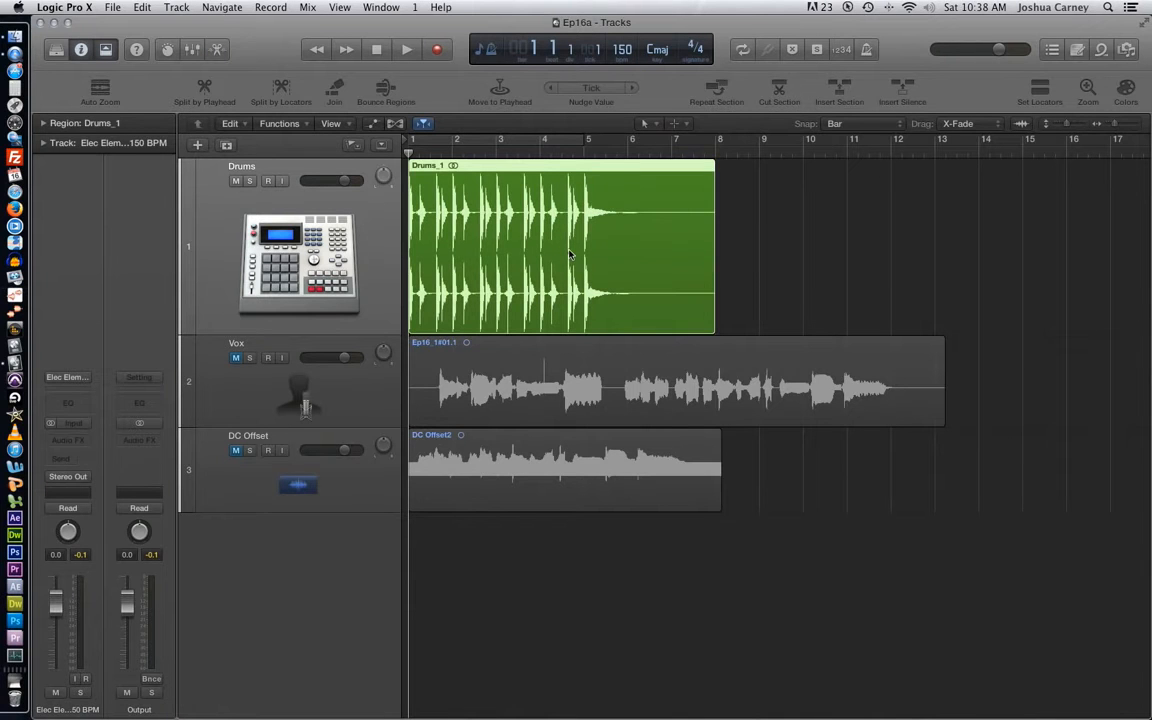
- Open the Bounce Regions In Place settings for the Drums_1 region and dismiss them
key(ctrl+b)
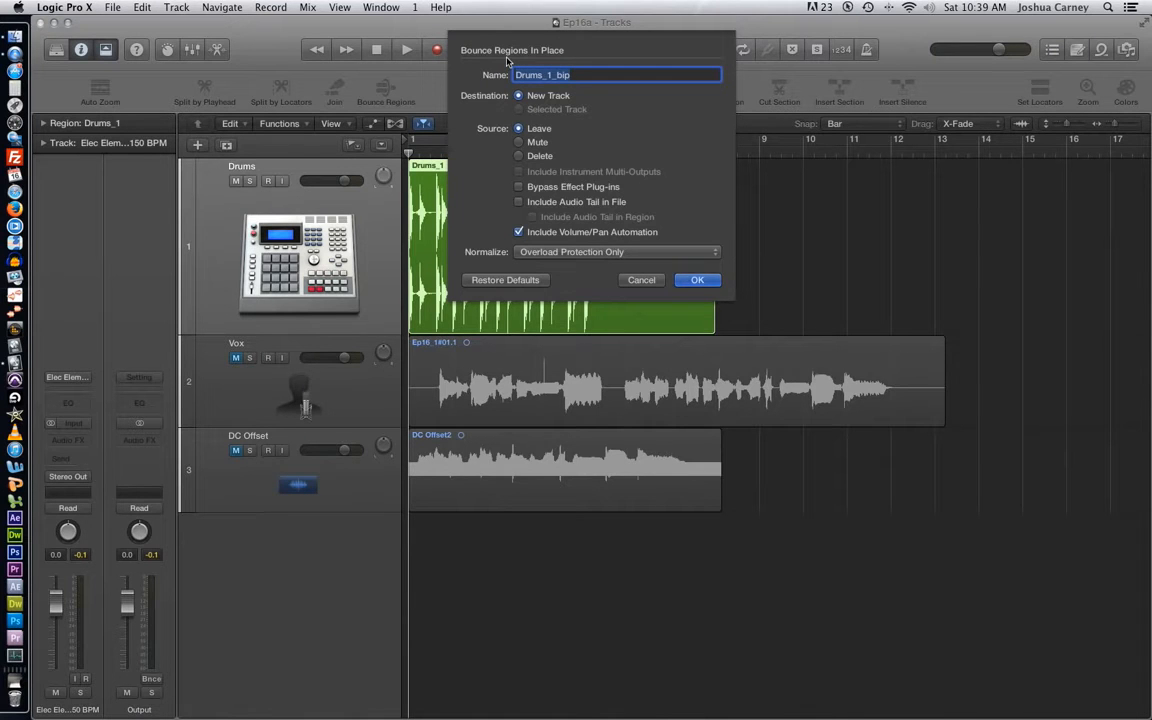
click(642, 280)
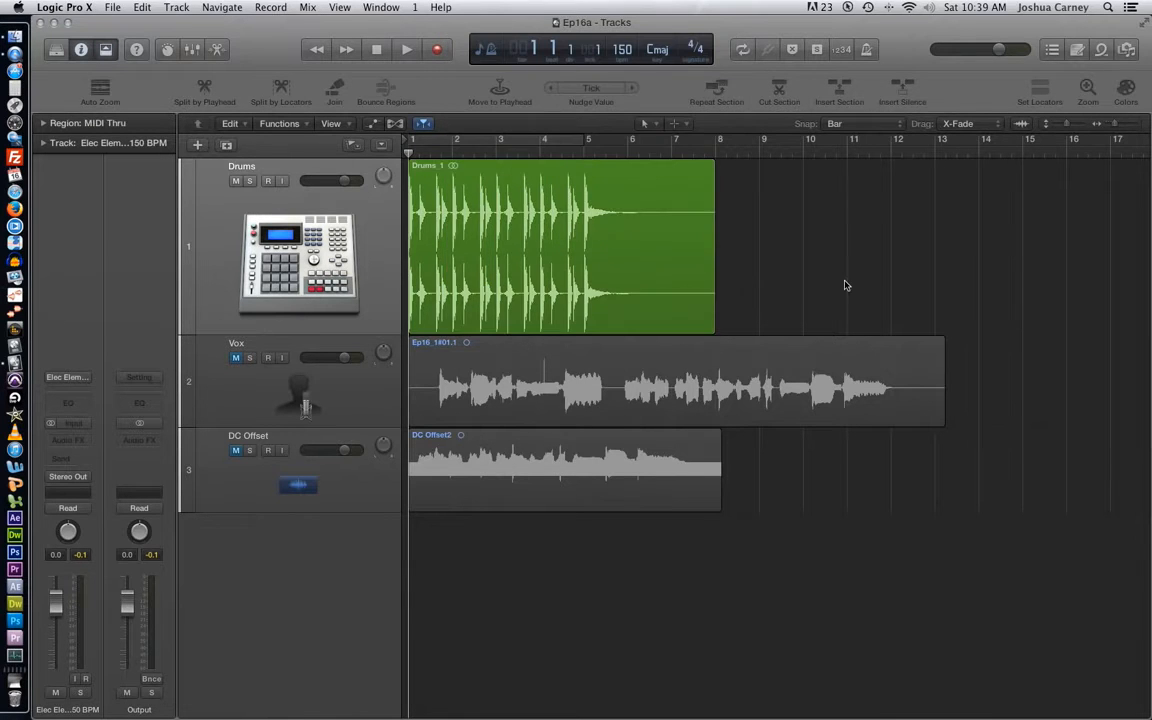
- Open the Drums_1 region in a separate Audio File Editor window
click(592, 275)
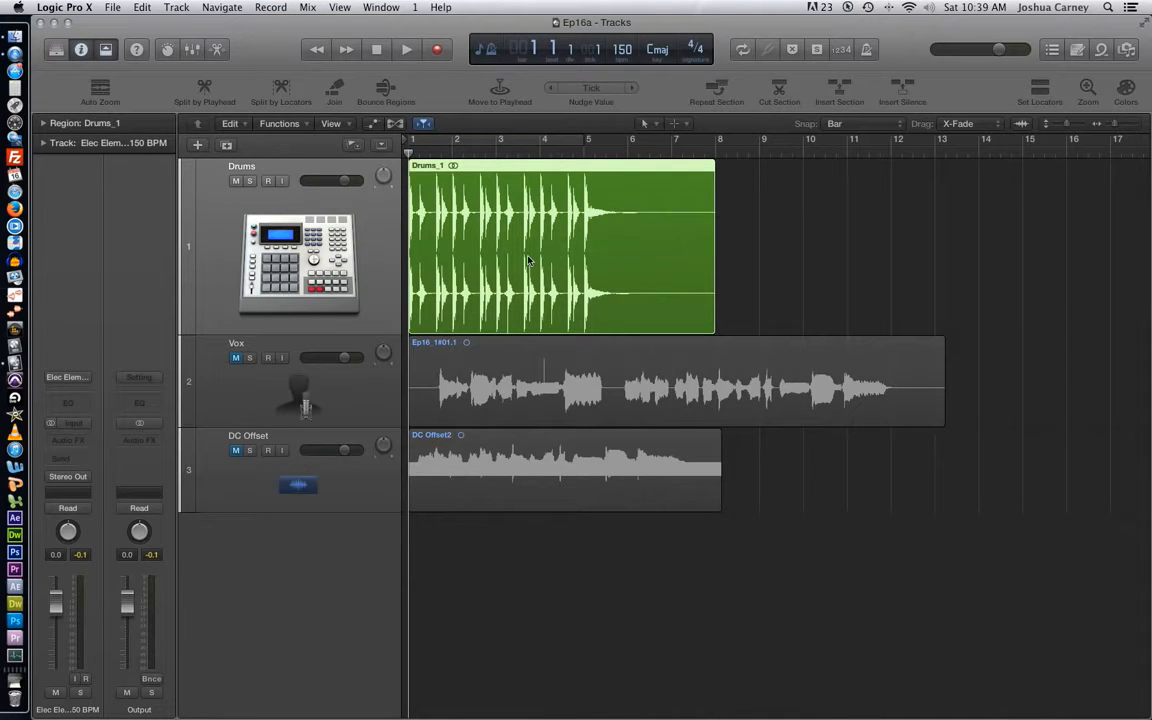
key(super+6)
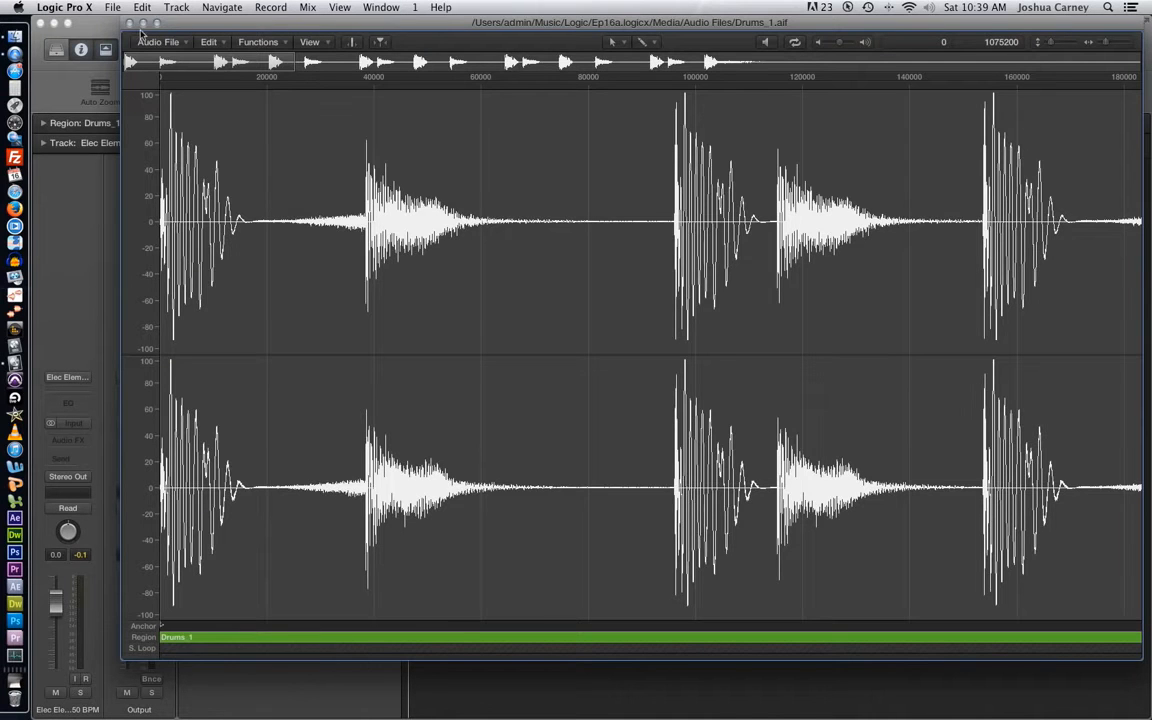
click(128, 22)
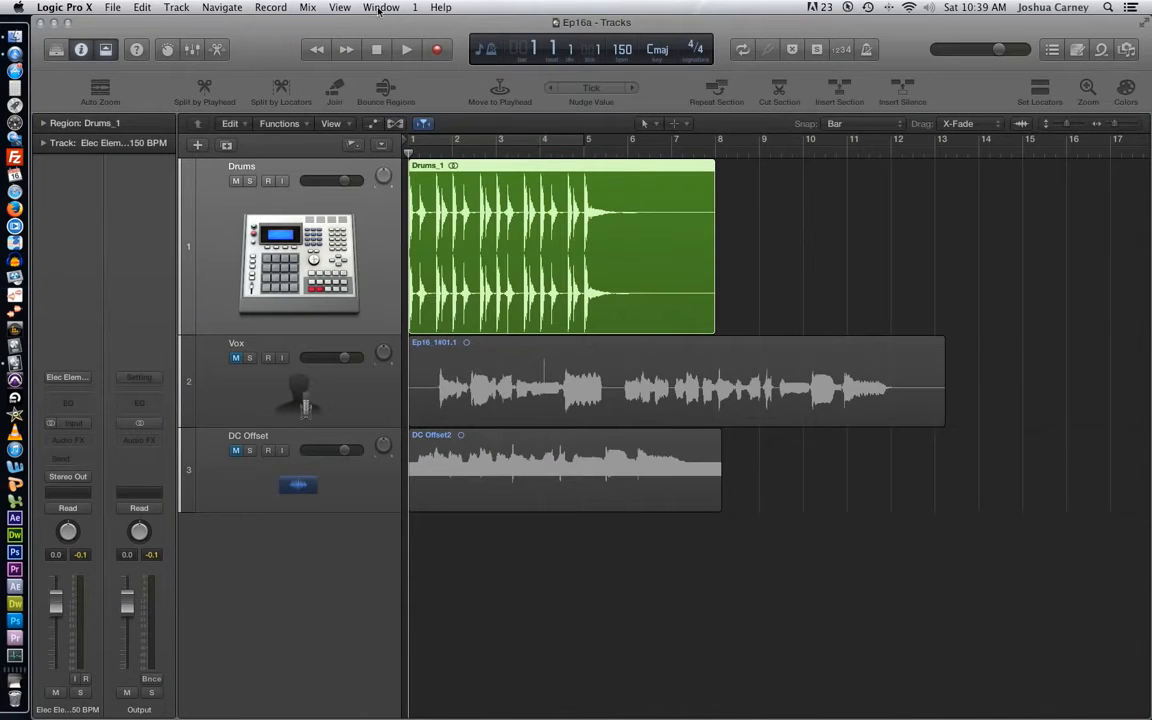
click(380, 8)
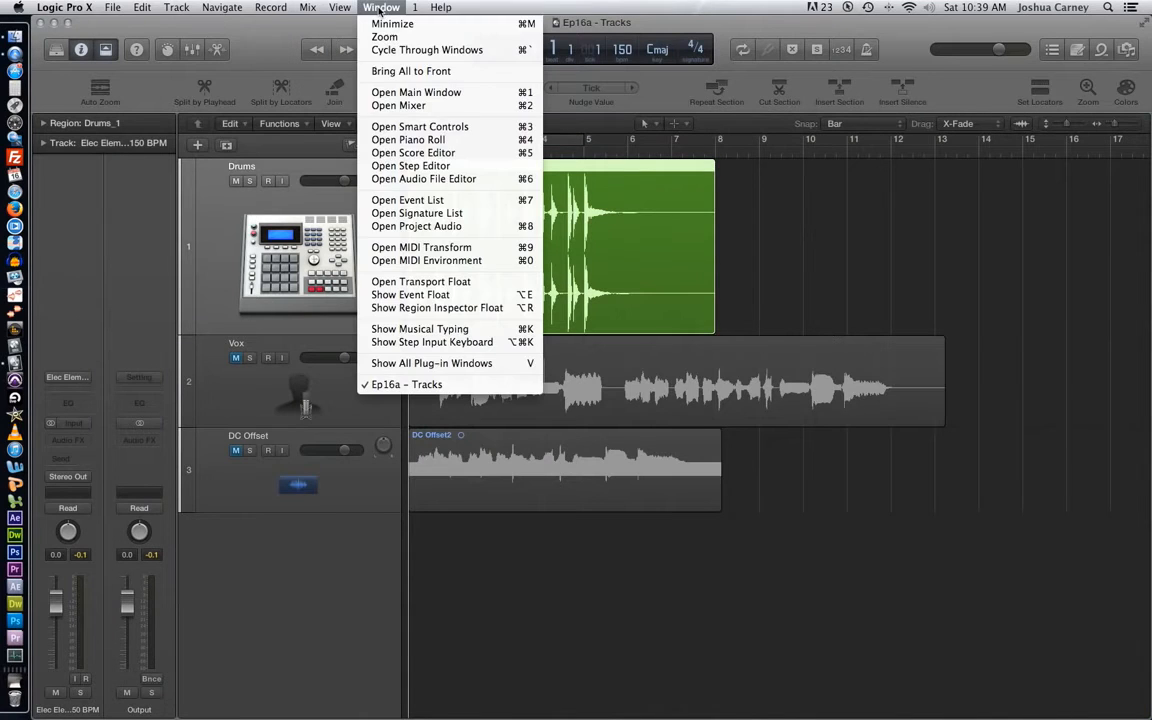
click(487, 181)
drag(588, 22, 480, 22)
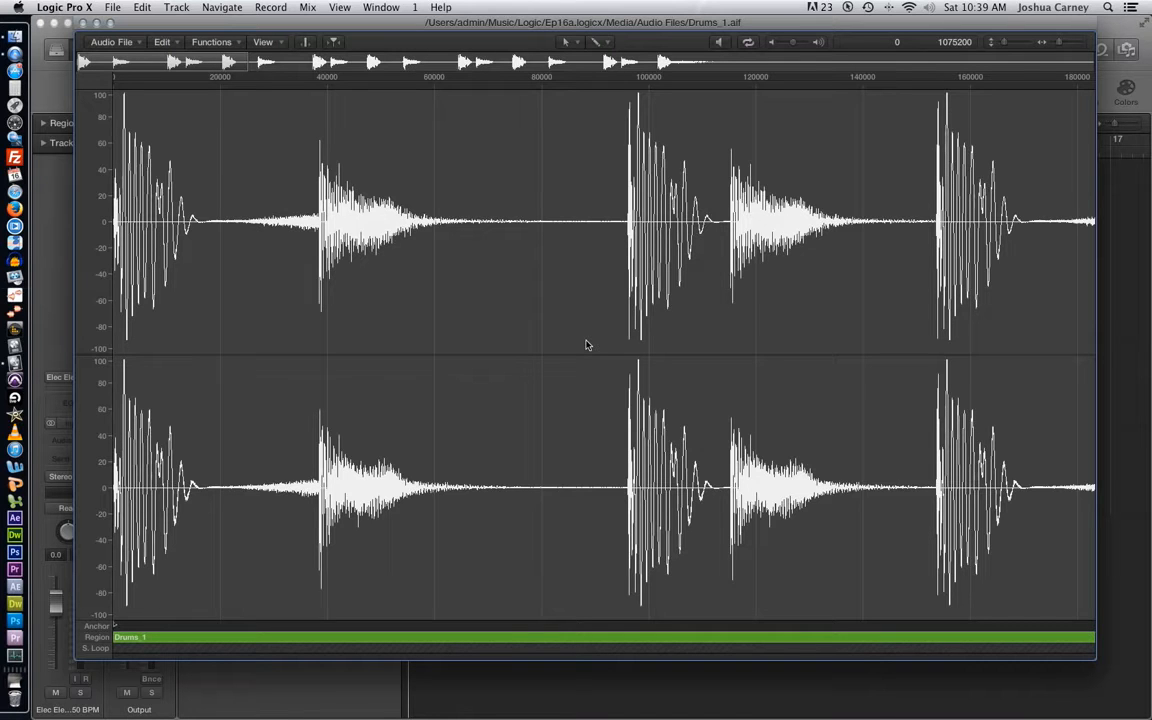
- Check the editor's available tools and fit the whole Drums_1 waveform in view
click(597, 42)
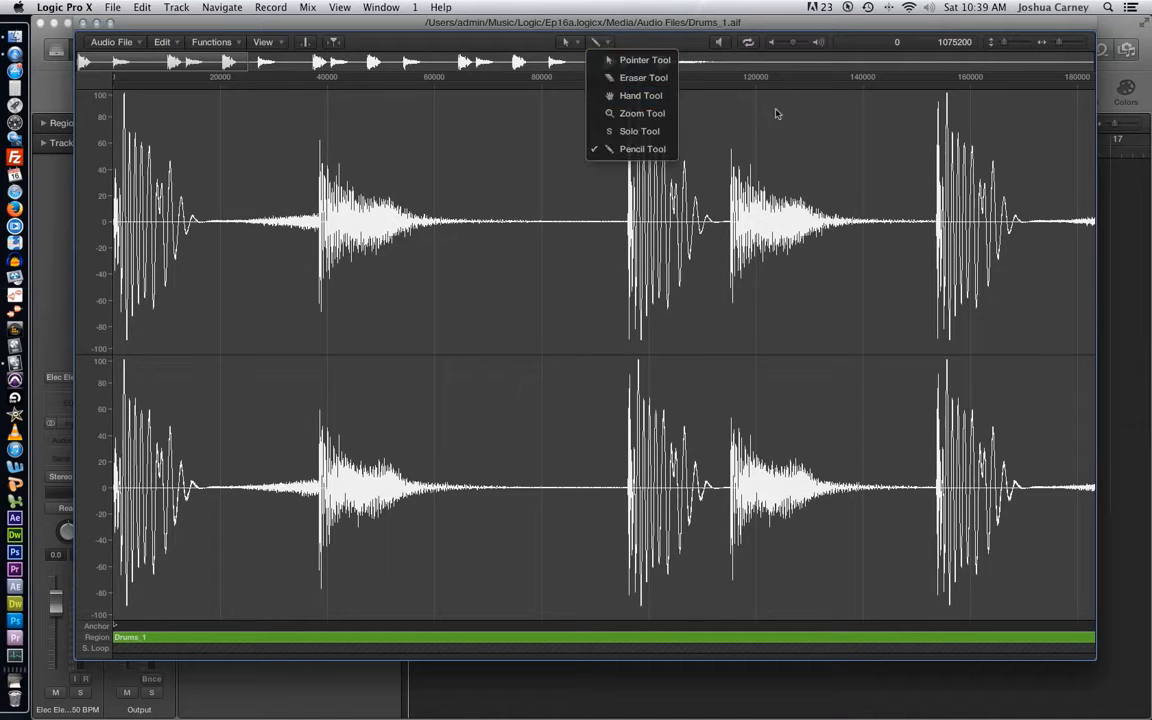
click(955, 30)
drag(1045, 48, 1003, 50)
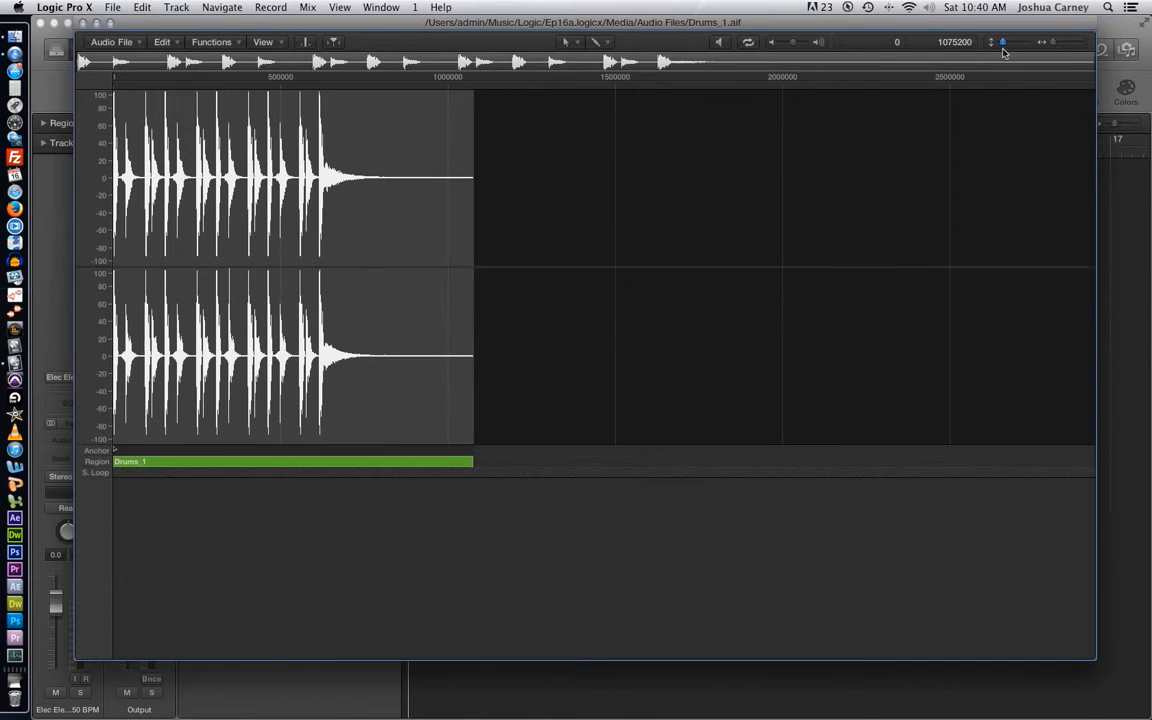
click(1052, 46)
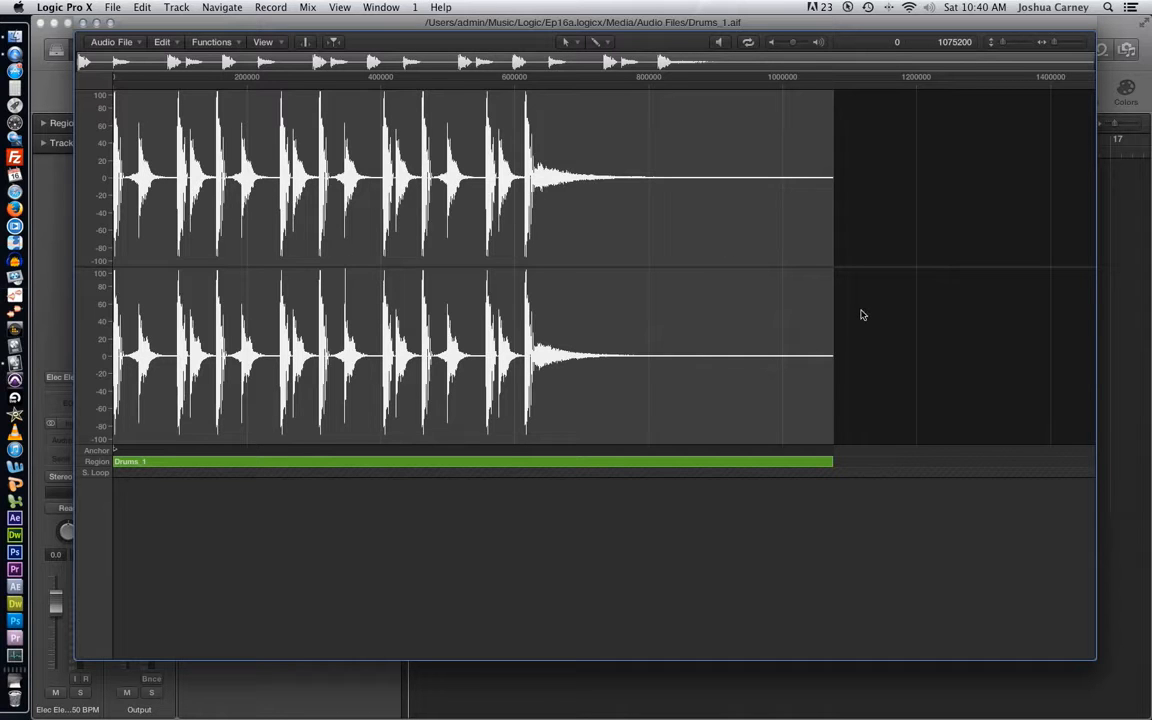
- Place the edit point at about sample 380928, compare the waveform with the Tracks area, and play the project briefly
click(368, 148)
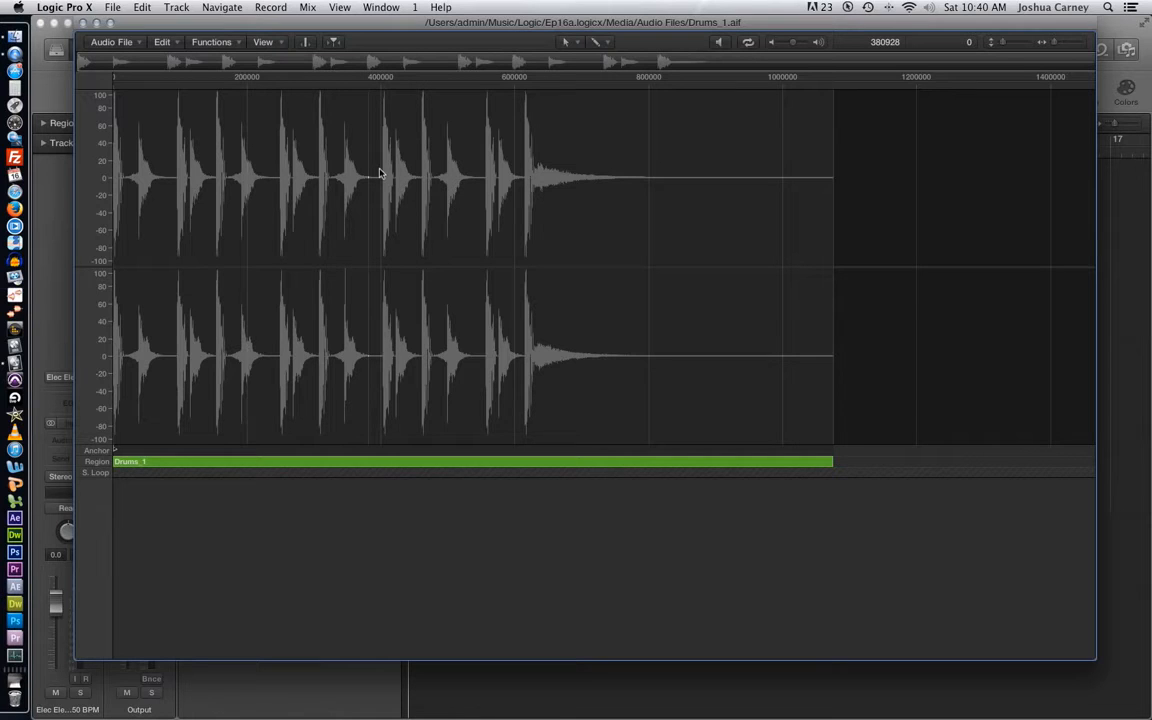
drag(513, 28, 523, 351)
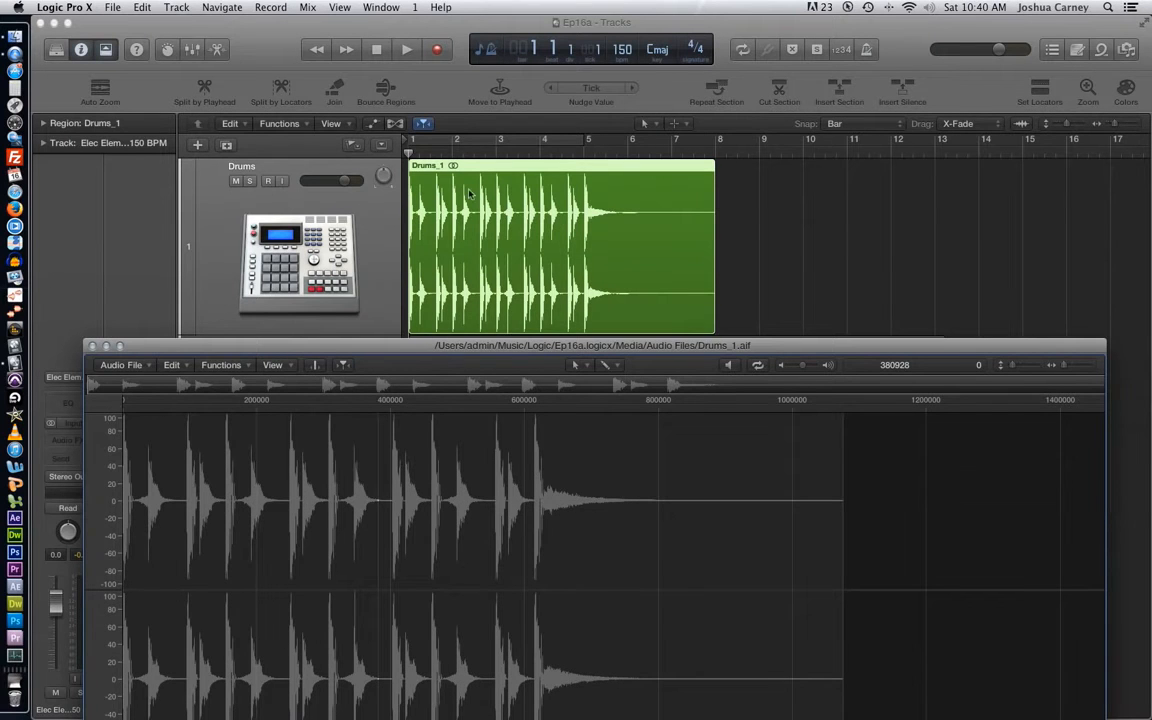
drag(540, 352, 573, 78)
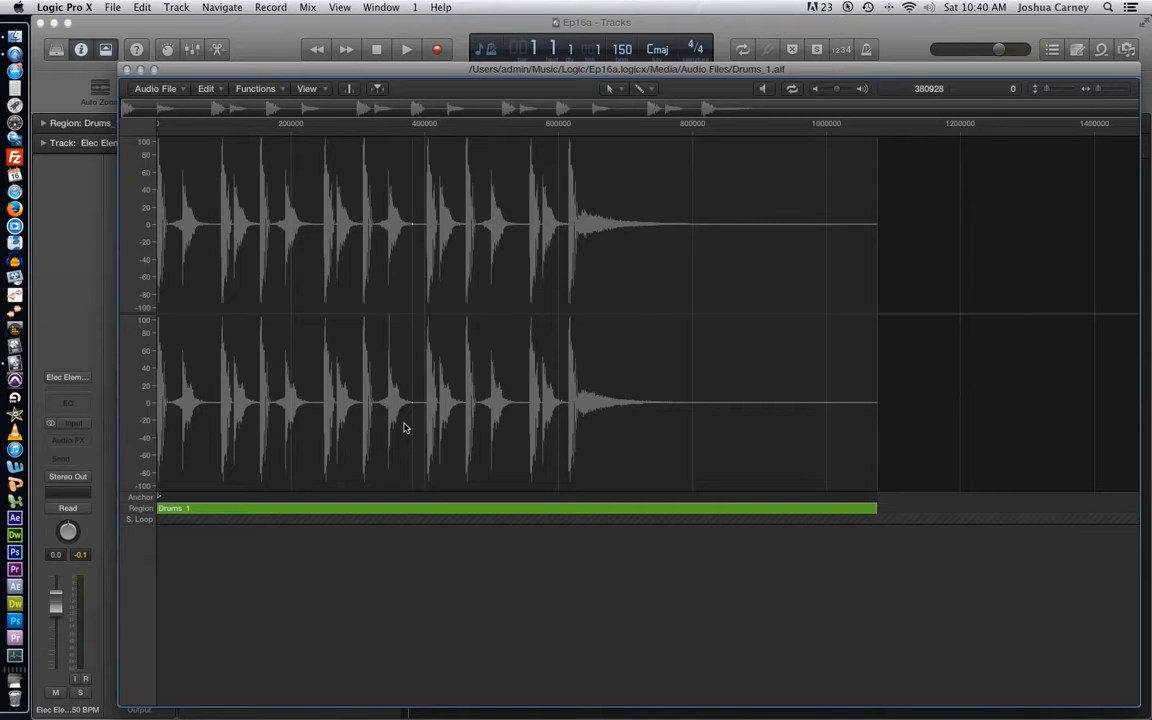
key(space)
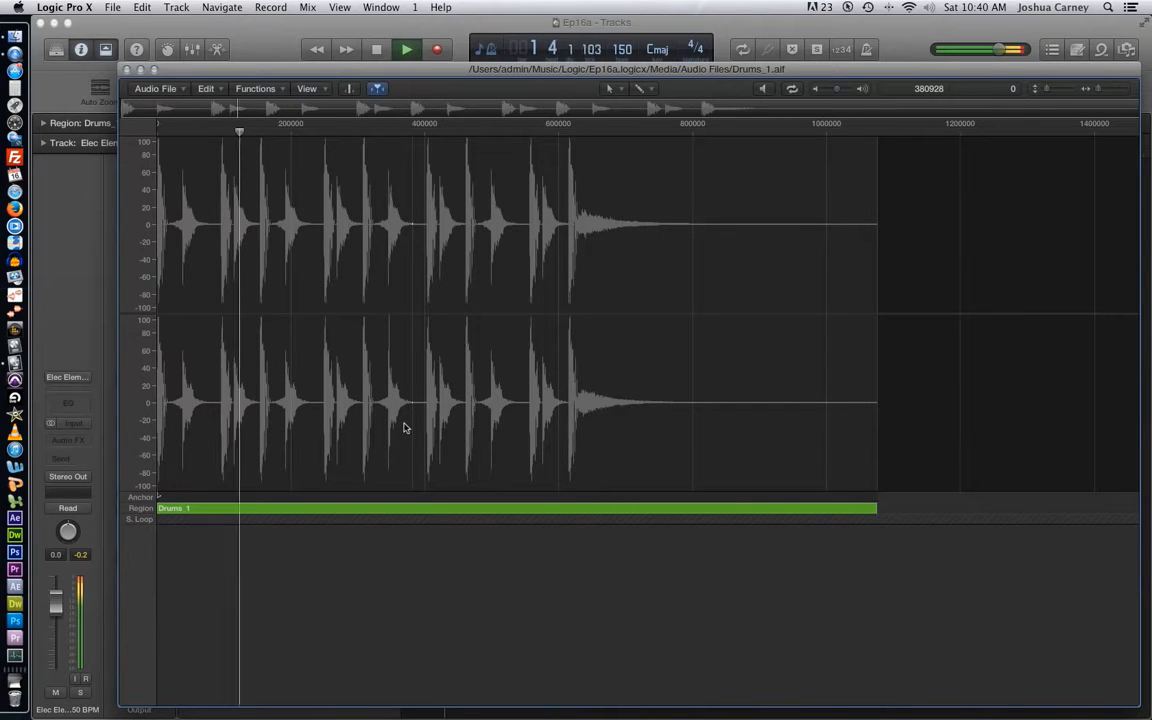
key(space)
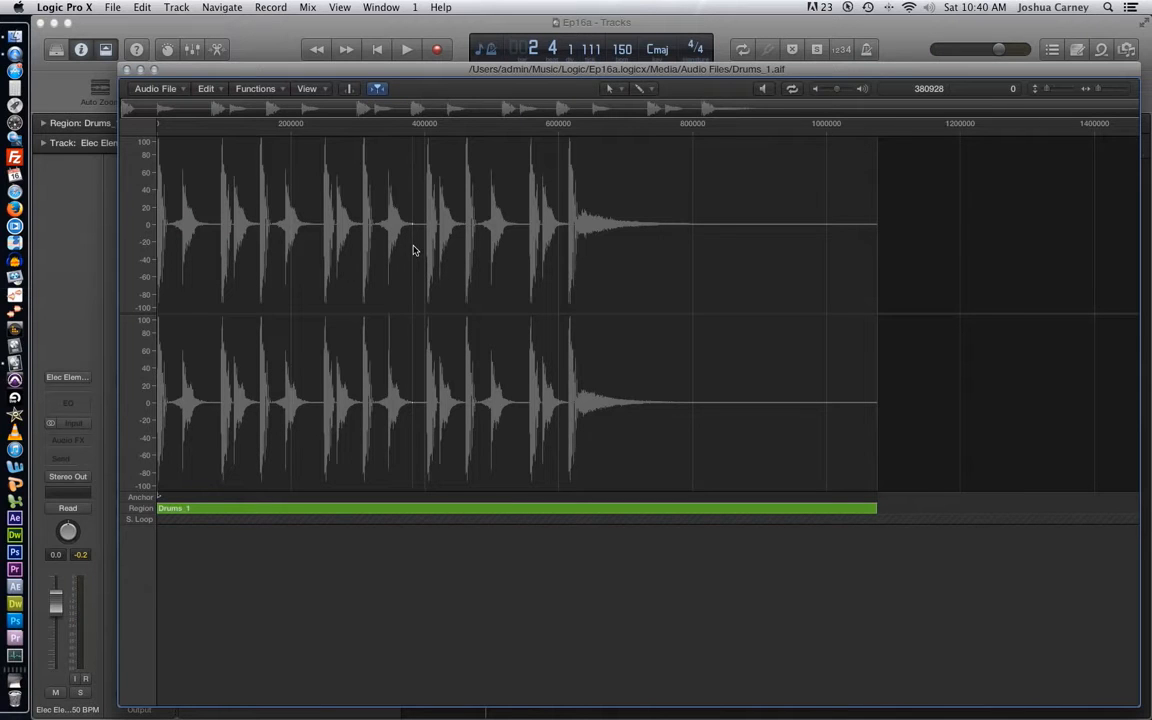
- Preview the drum audio in the editor from about sample 233472 and from about sample 328704
click(312, 240)
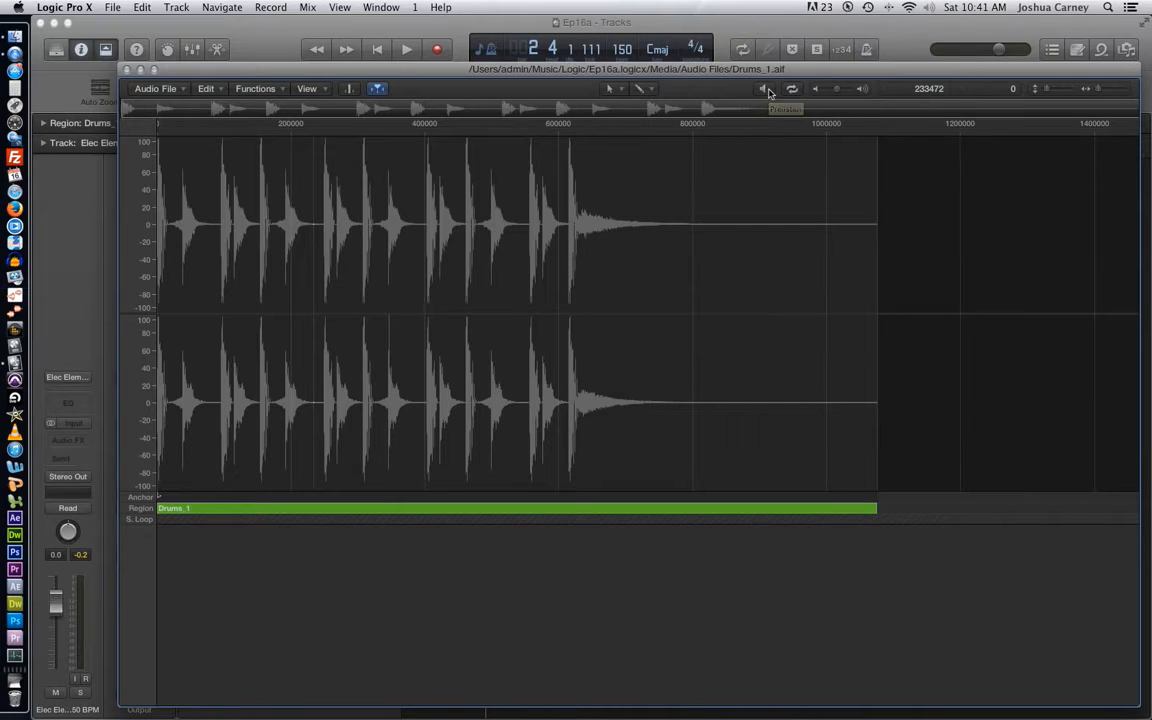
click(766, 90)
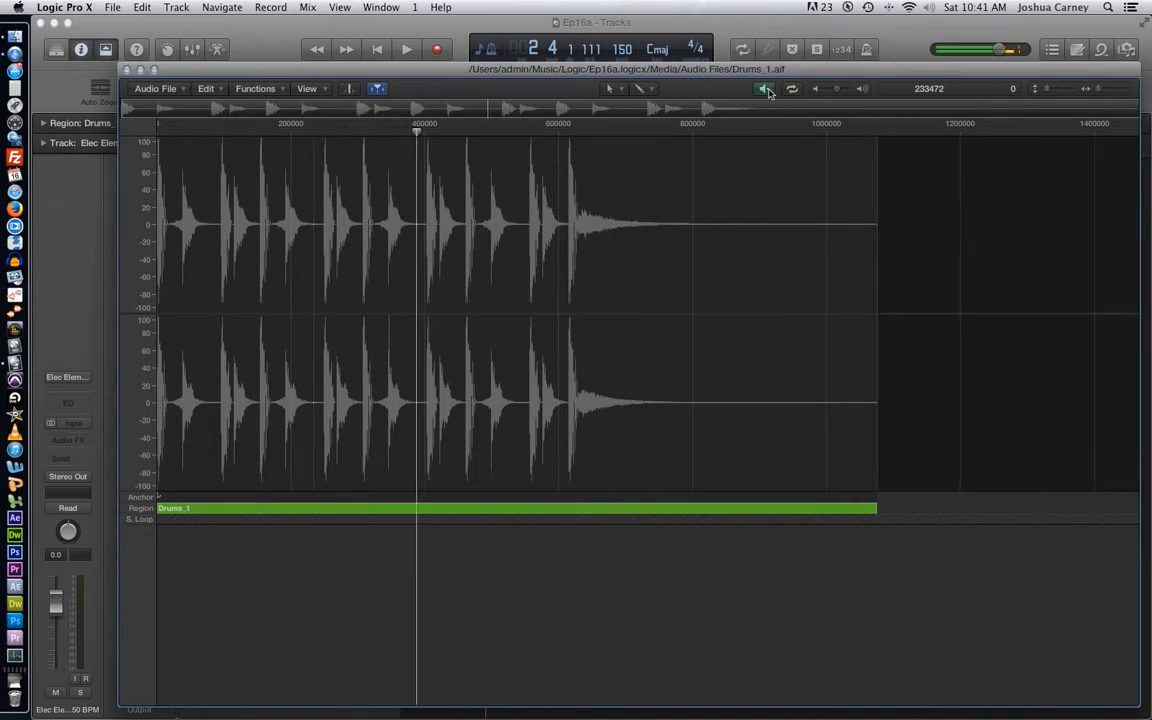
click(766, 90)
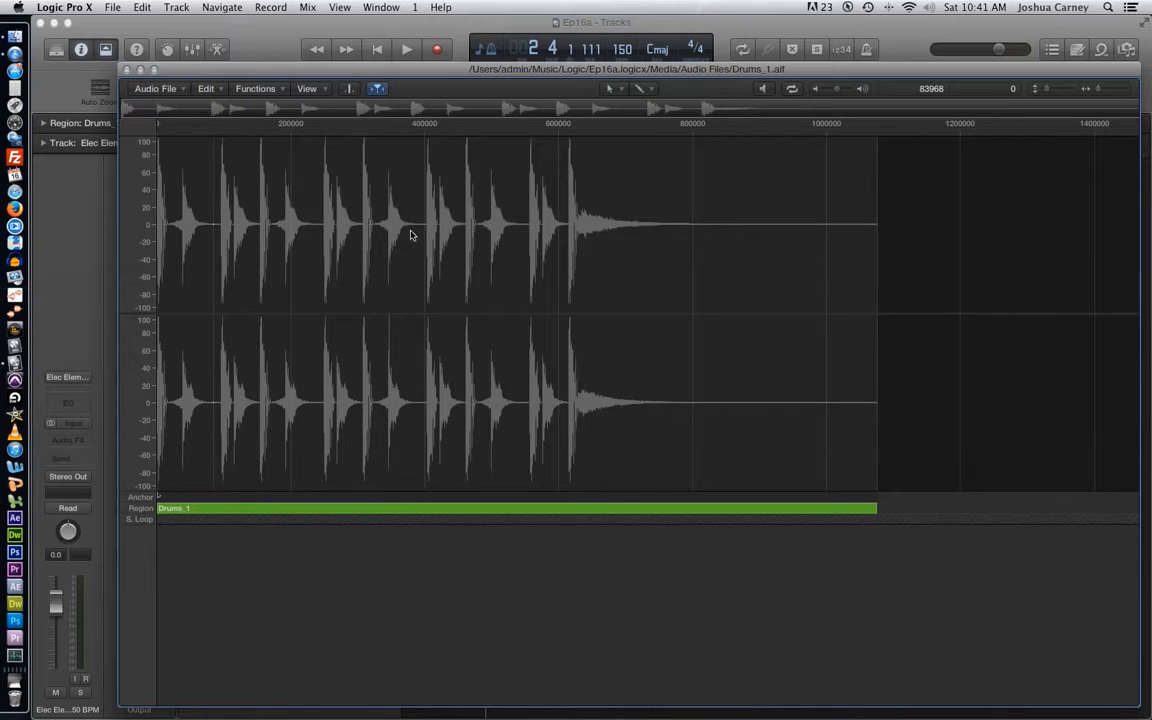
click(379, 234)
key(shift+space)
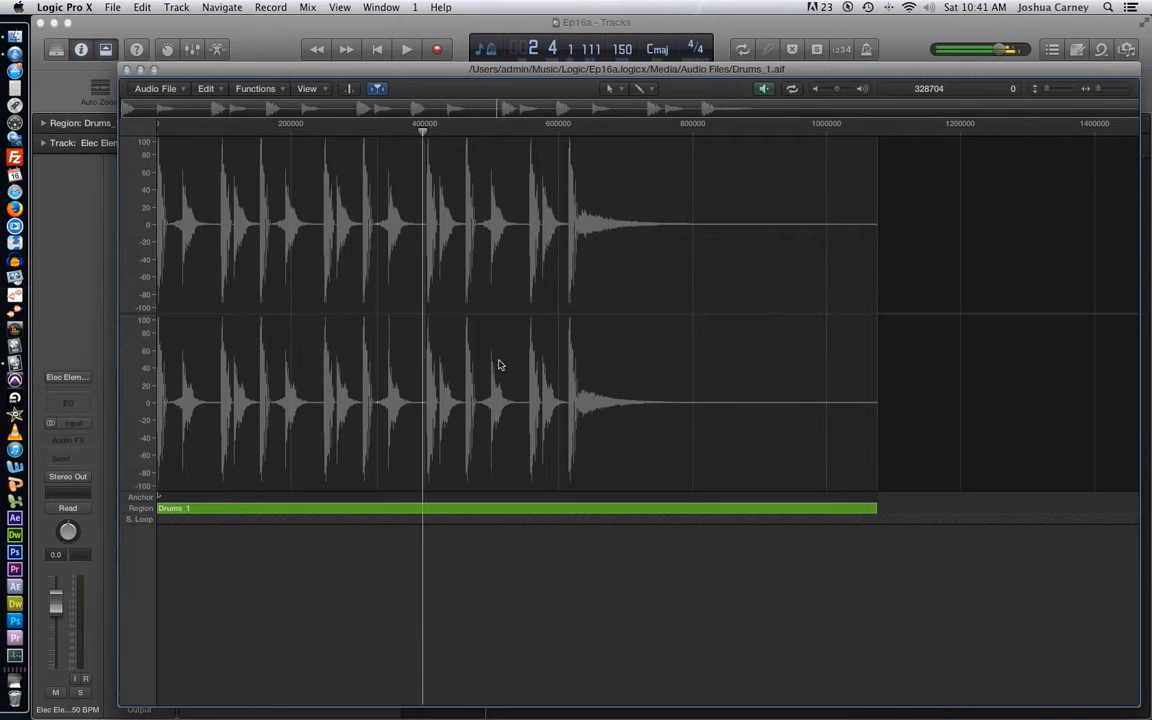
key(shift+space)
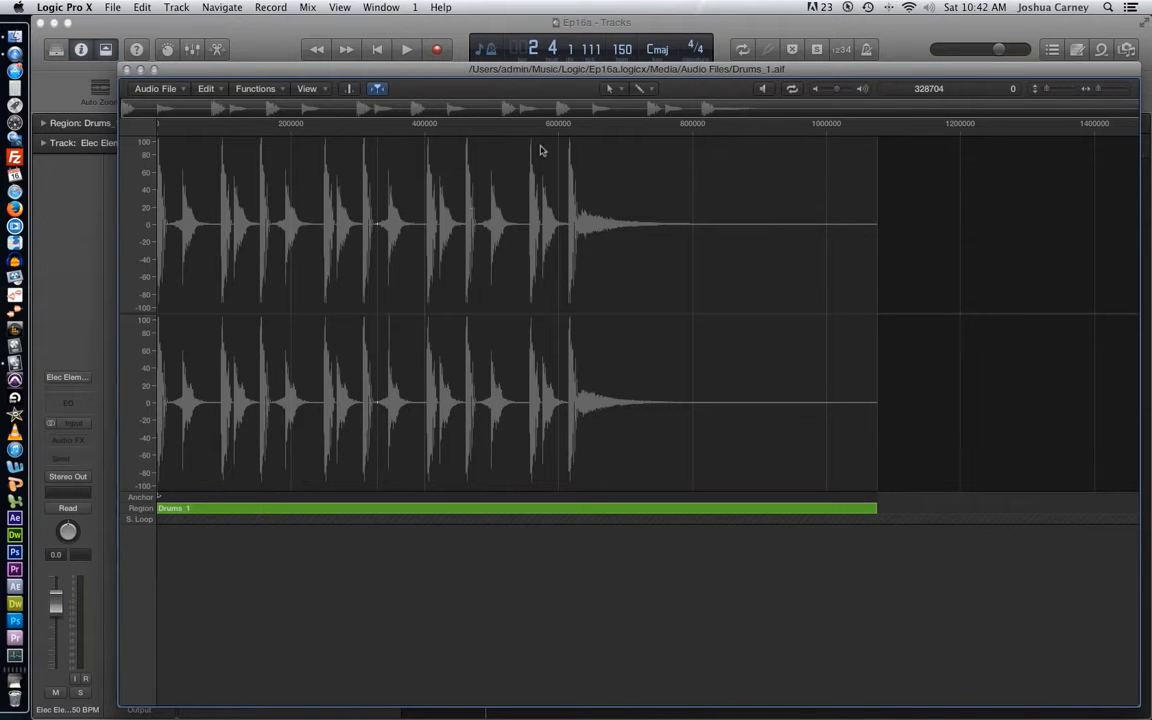
- Try selecting the final hit with its tail, and the drum hits from sample 385838 over 218344 samples, and clear the selection
click(641, 88)
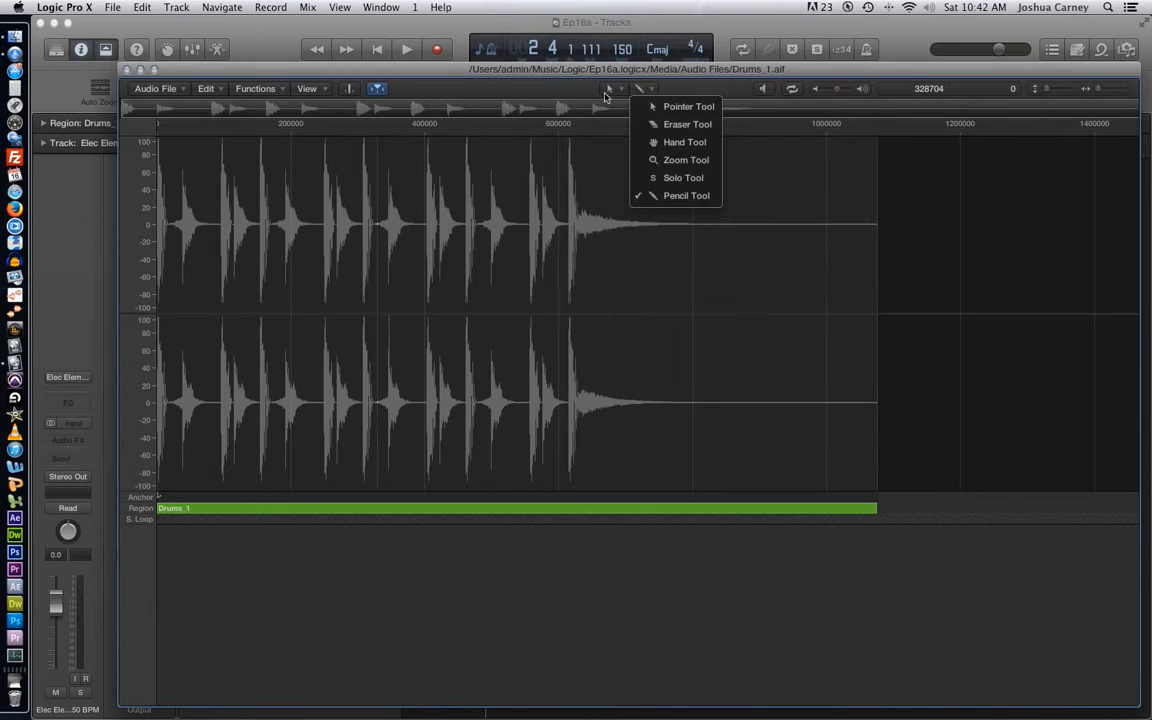
click(572, 95)
drag(896, 227, 545, 294)
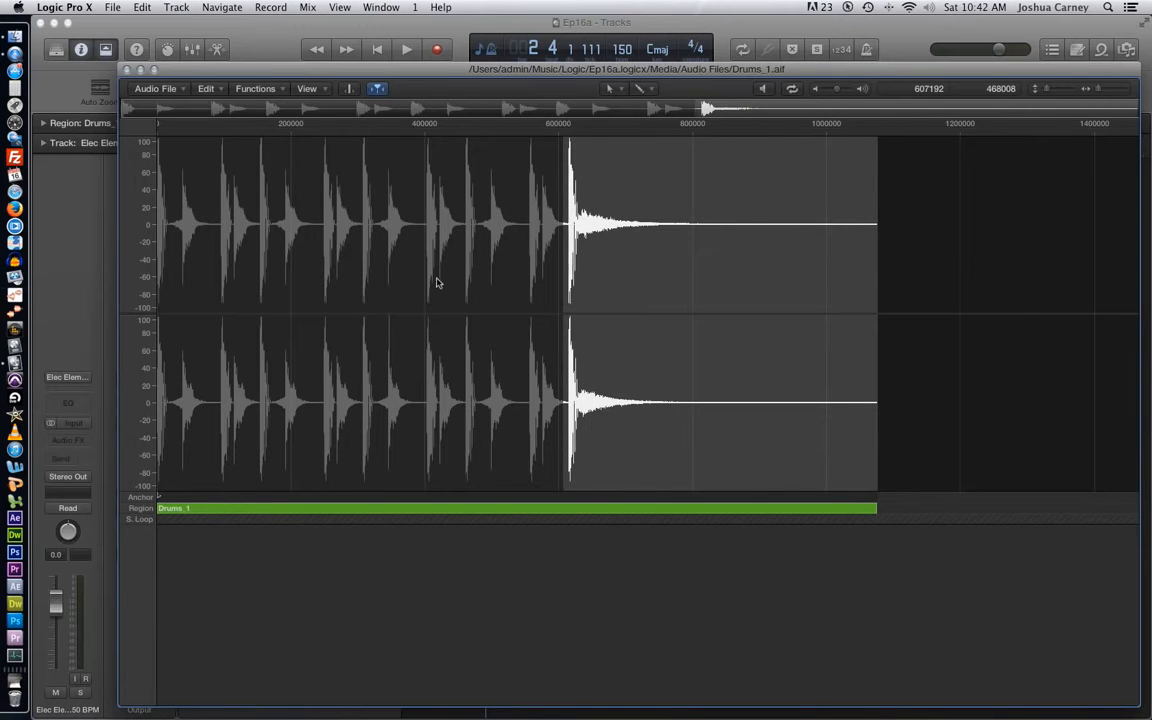
drag(416, 249, 556, 271)
key(space)
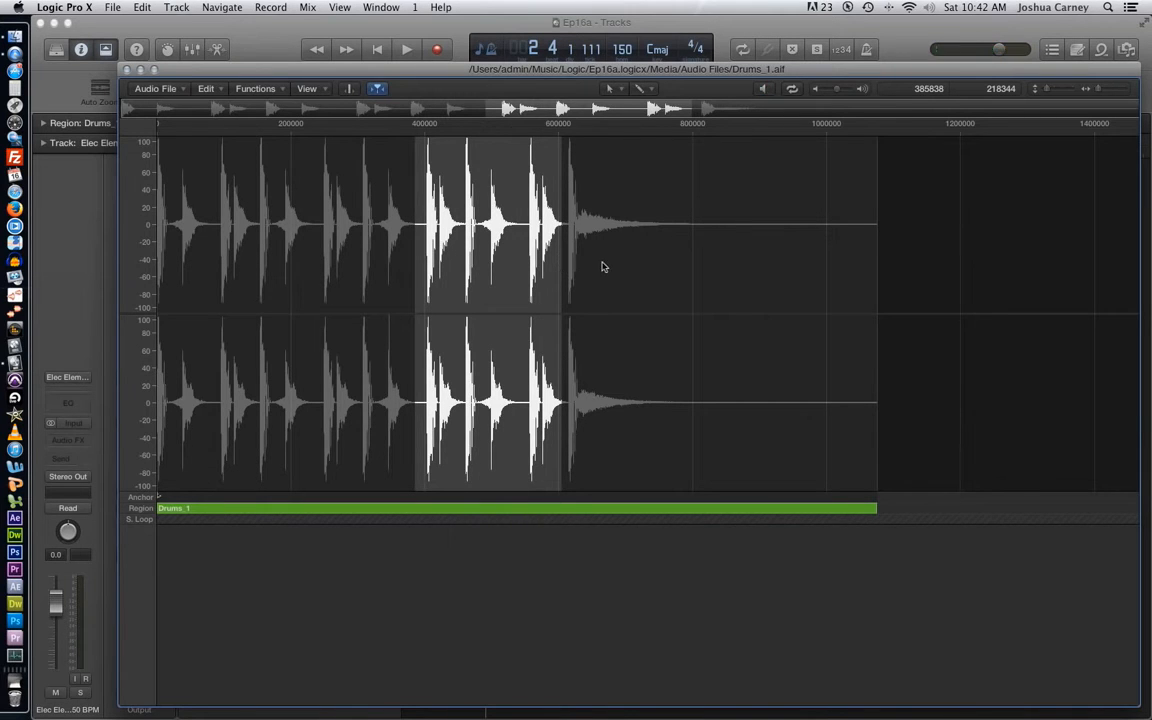
click(603, 266)
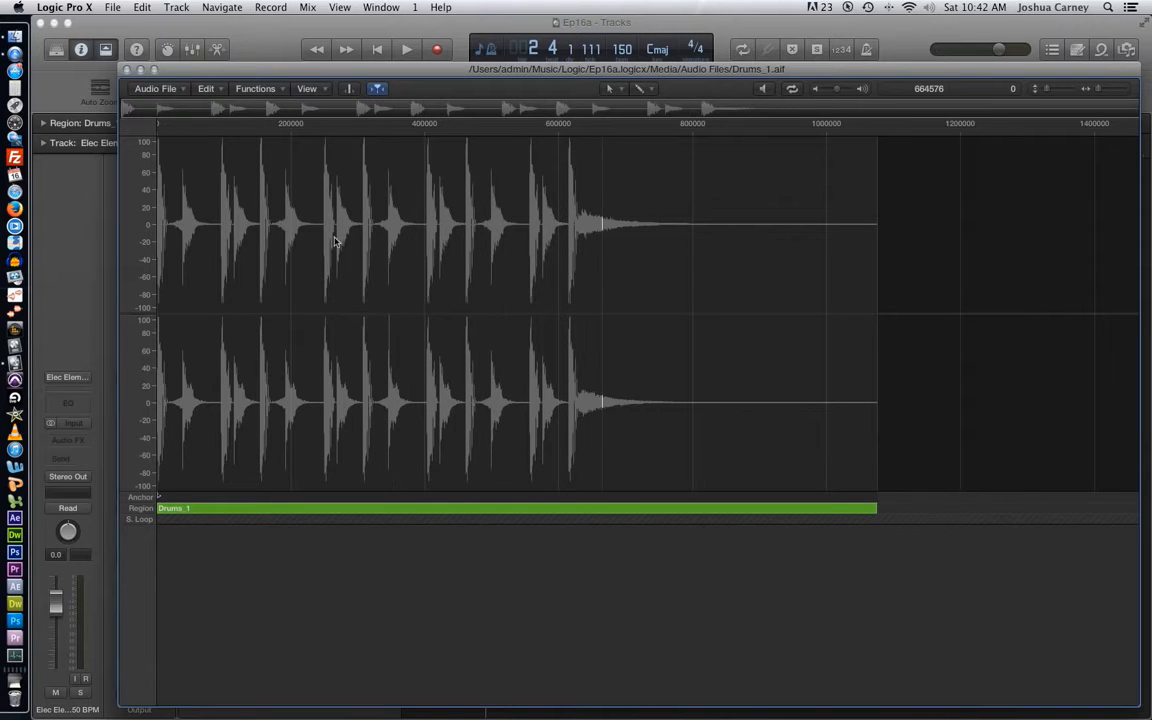
- Cut the drum hits starting at sample 241444 over 307467 samples from the audio file and paste them back at the same point
drag(320, 240, 522, 256)
key(Delete)
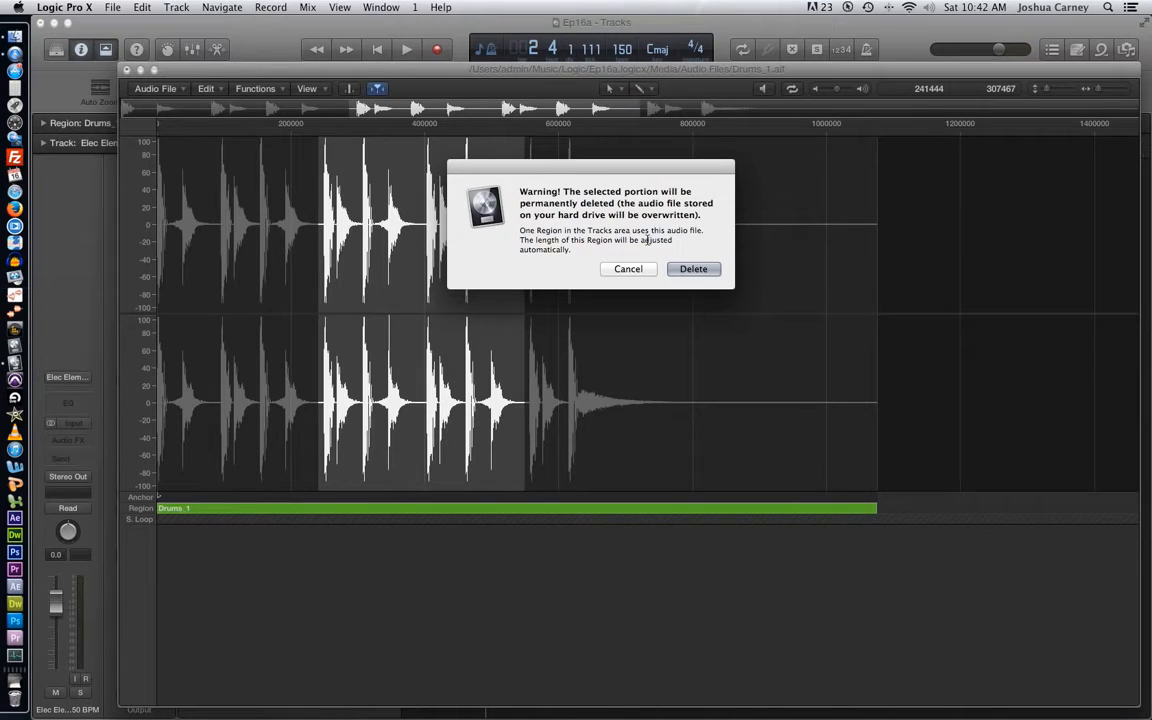
click(683, 268)
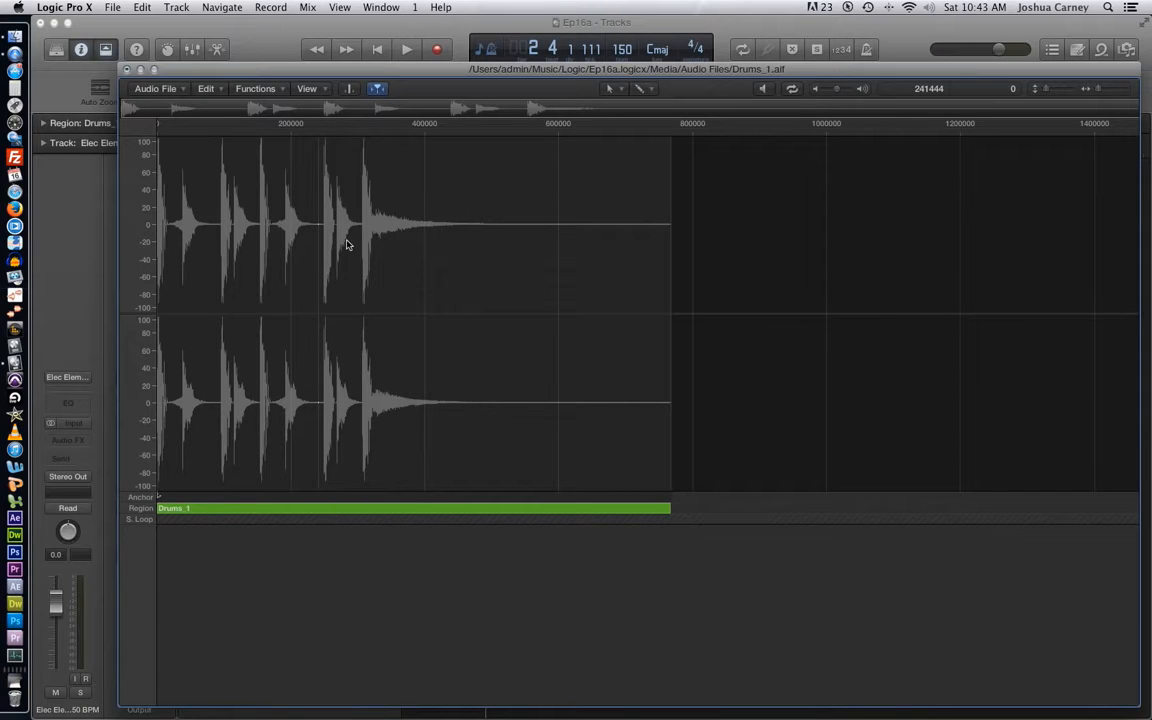
key(super+v)
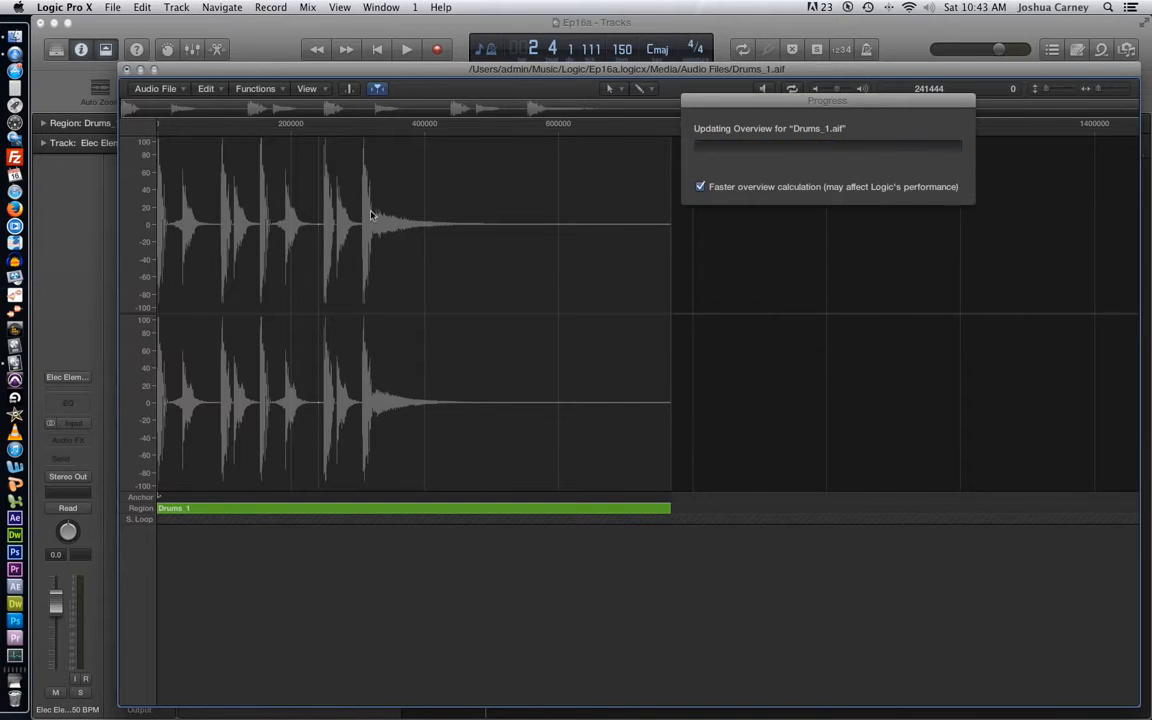
click(645, 196)
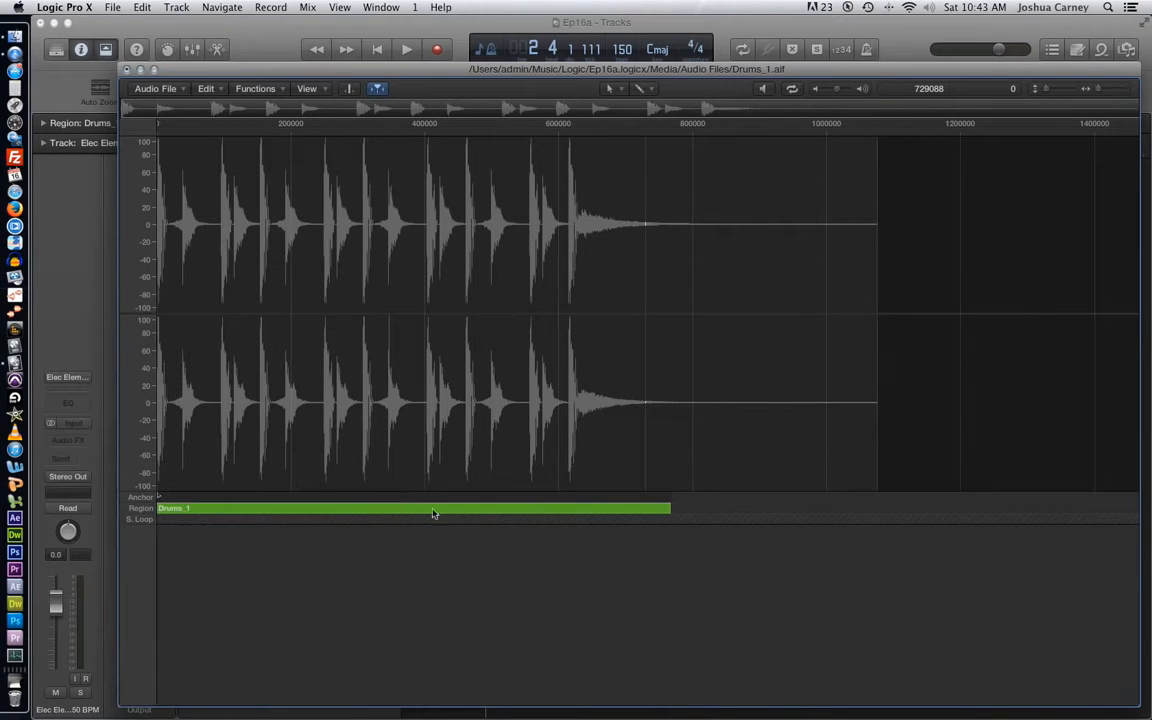
- Compare the Drums_1 region's length in the Tracks area with its region bar in the audio file editor
drag(567, 72, 640, 430)
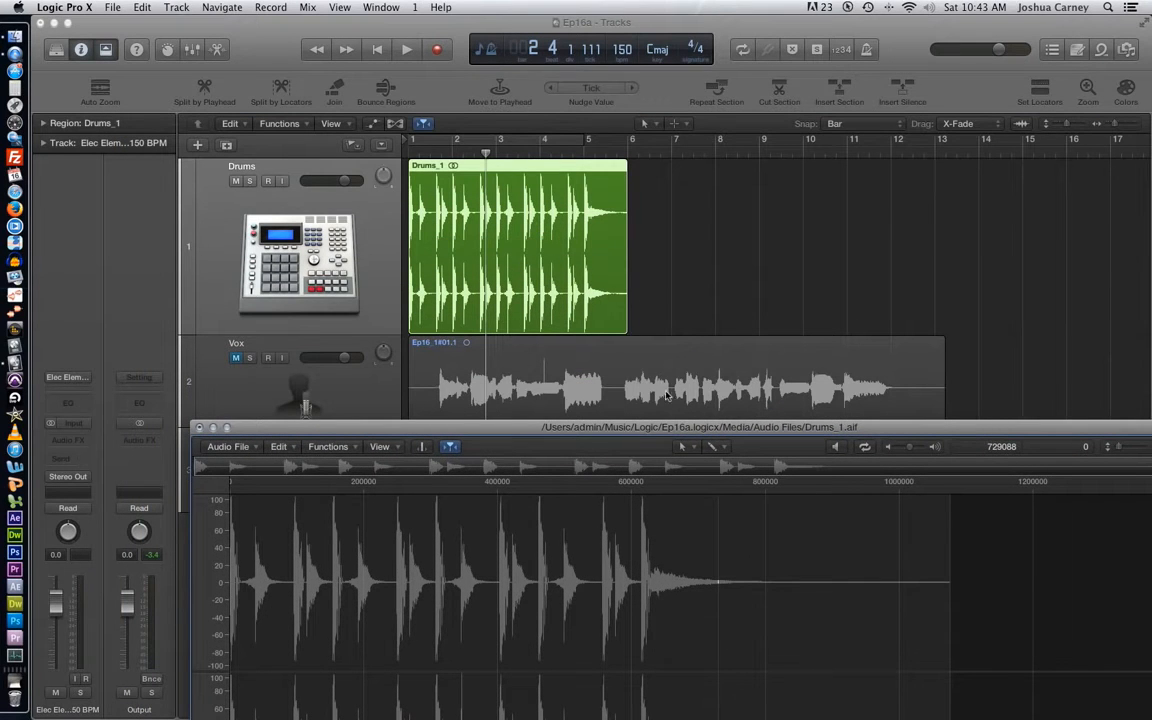
double_click(676, 427)
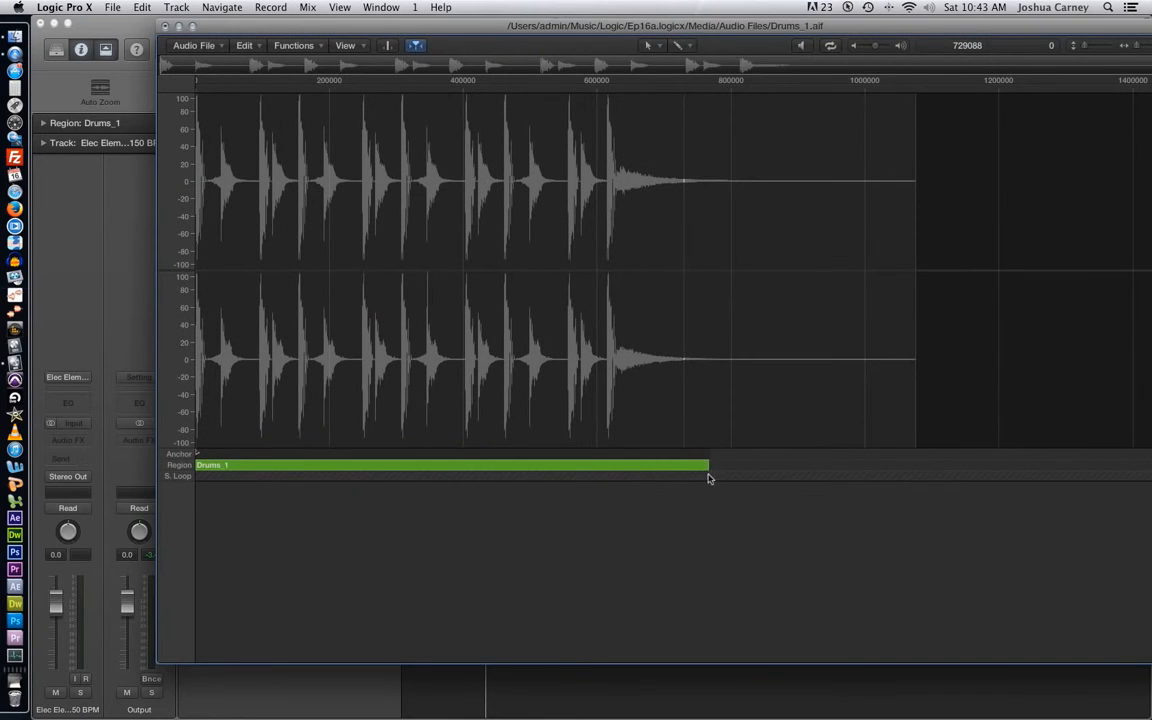
- Extend the Drums_1 region to the end of the audio file and check its length in the Tracks area
drag(706, 464, 945, 469)
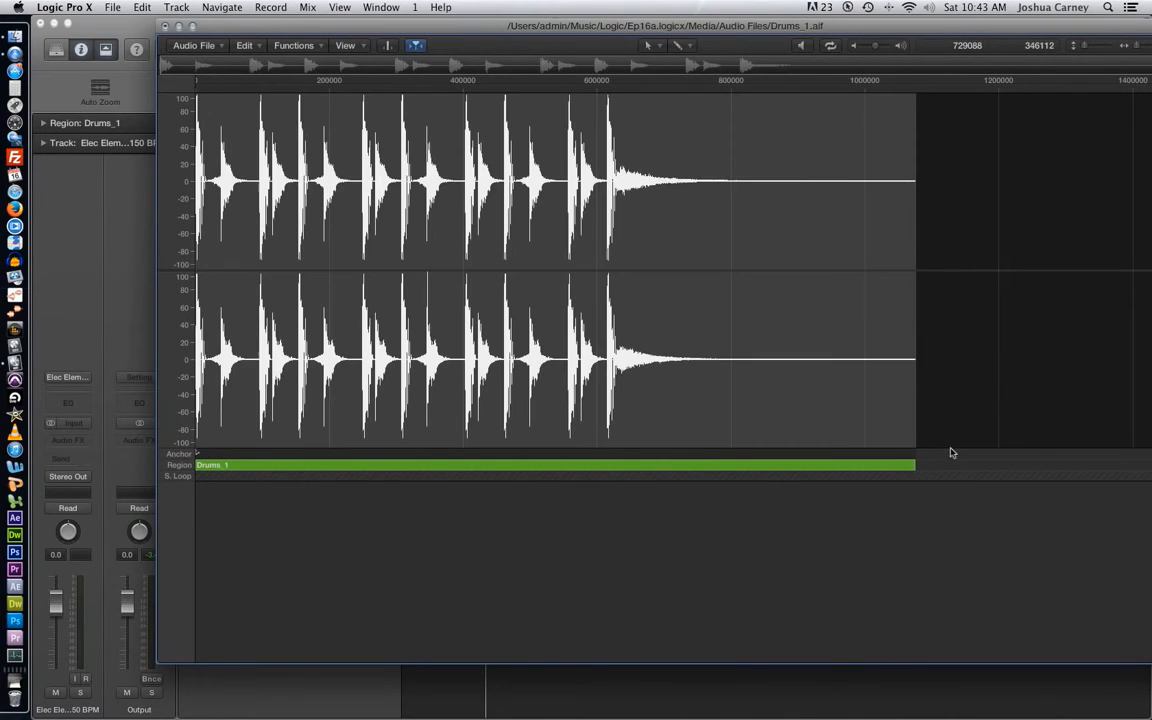
drag(760, 25, 748, 430)
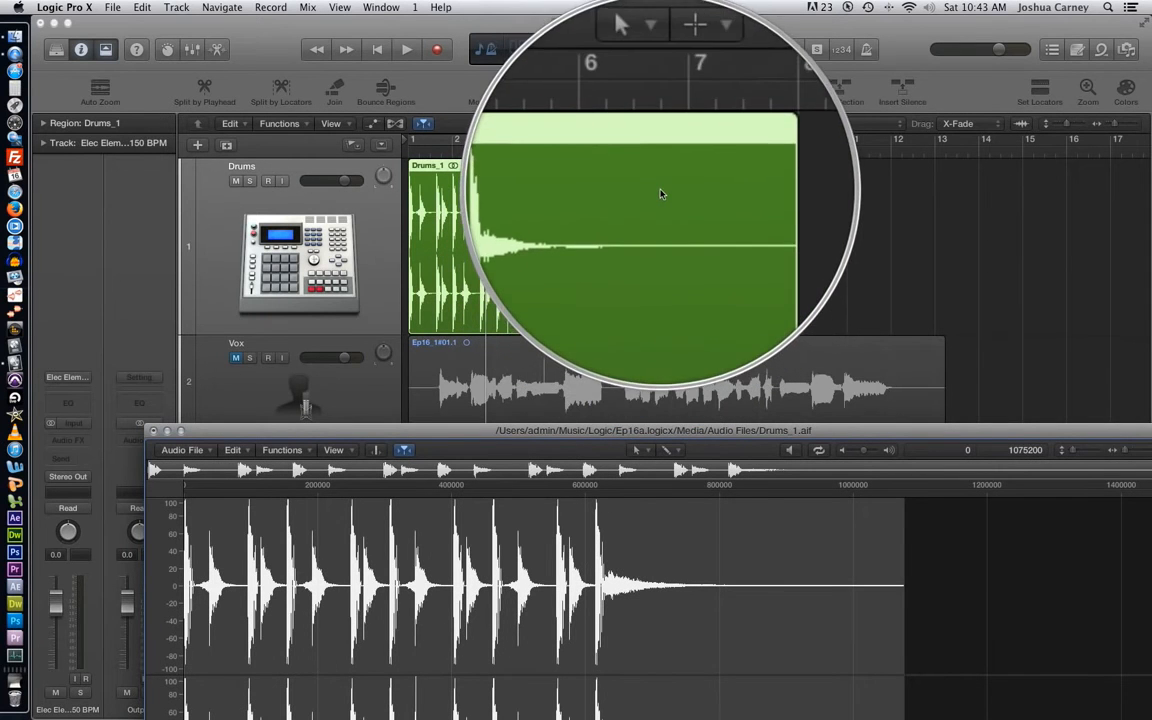
double_click(678, 432)
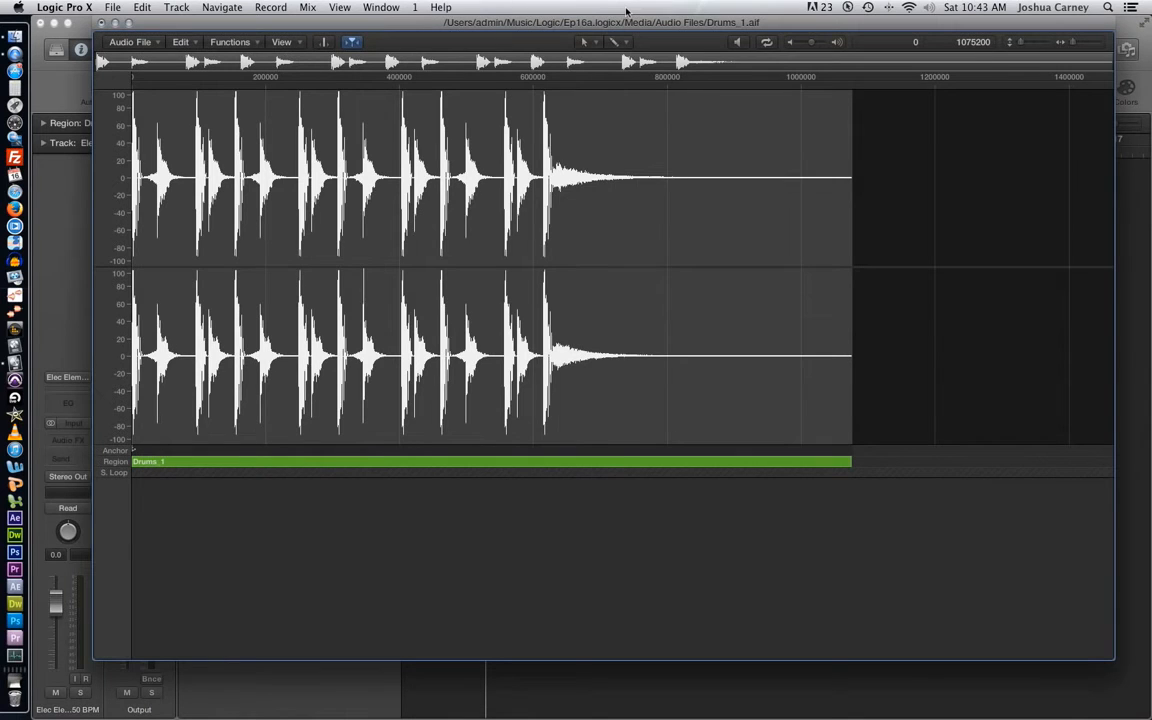
- Try the Hand tool, clear the full-file selection near sample 714752 with the Pointer tool, and choose the Hand tool again
click(585, 42)
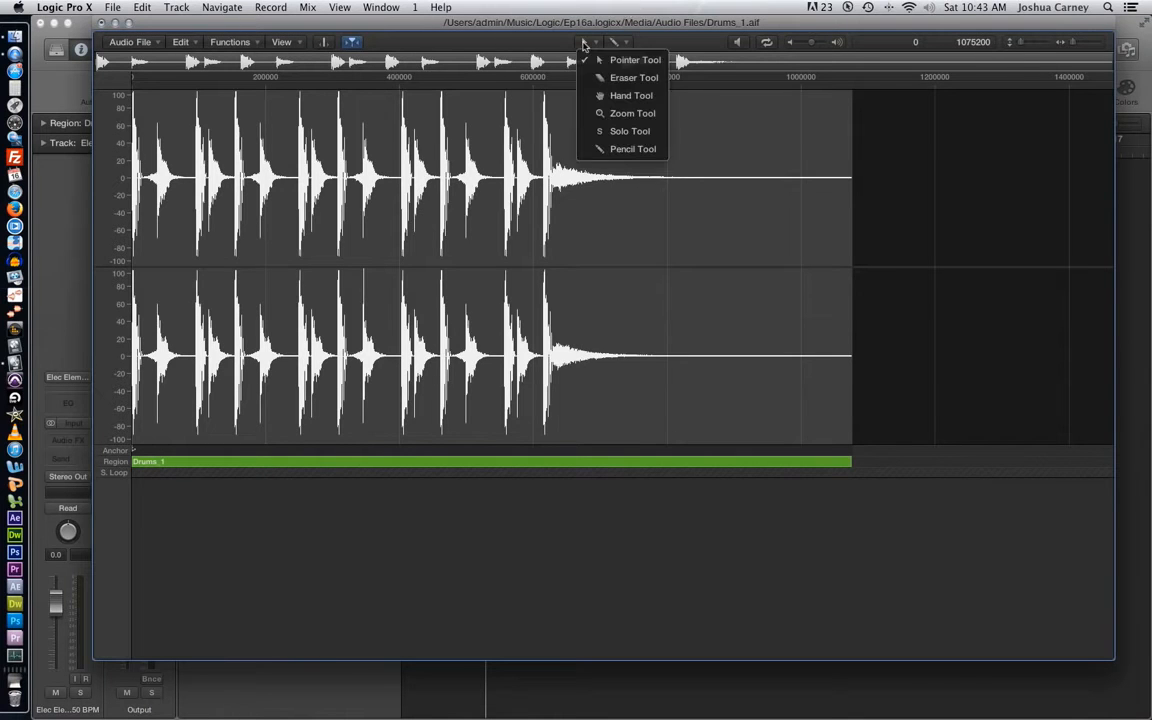
click(632, 96)
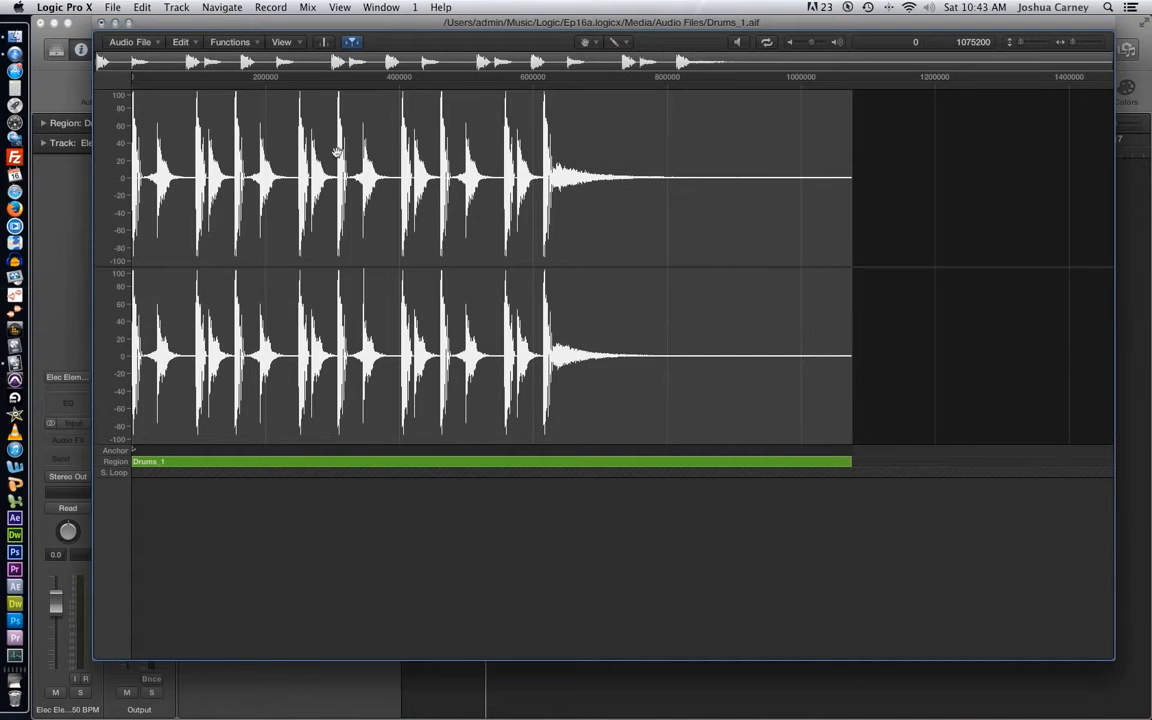
click(587, 44)
click(620, 50)
click(612, 134)
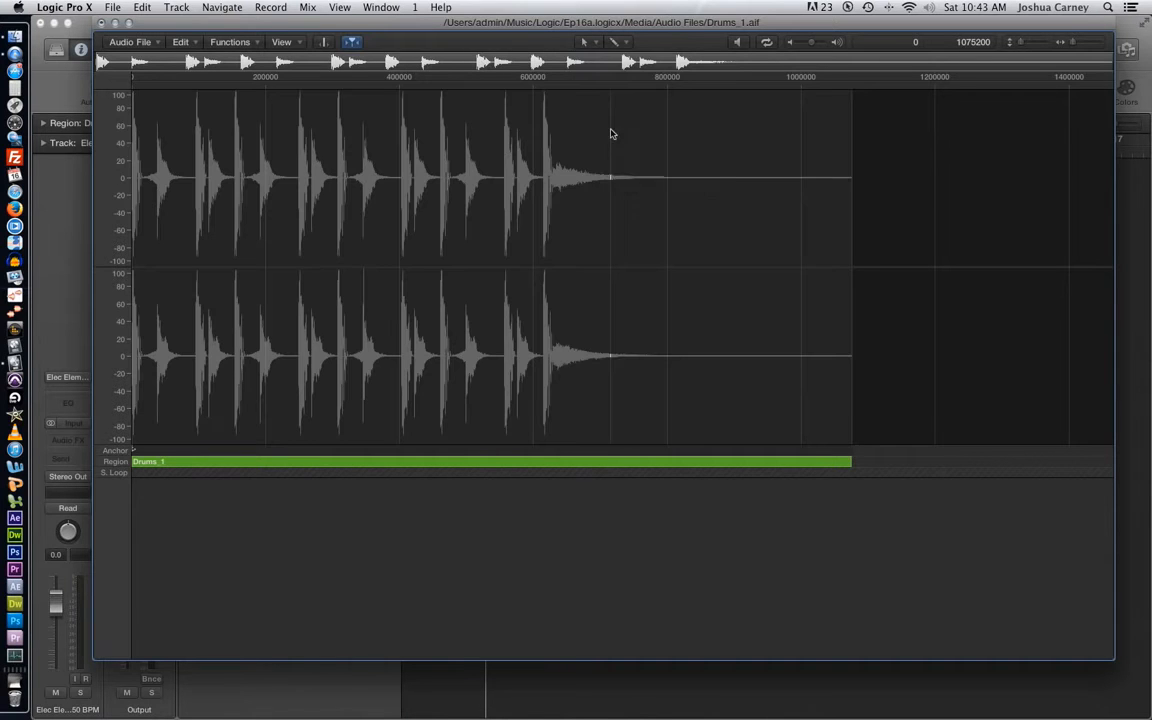
click(587, 44)
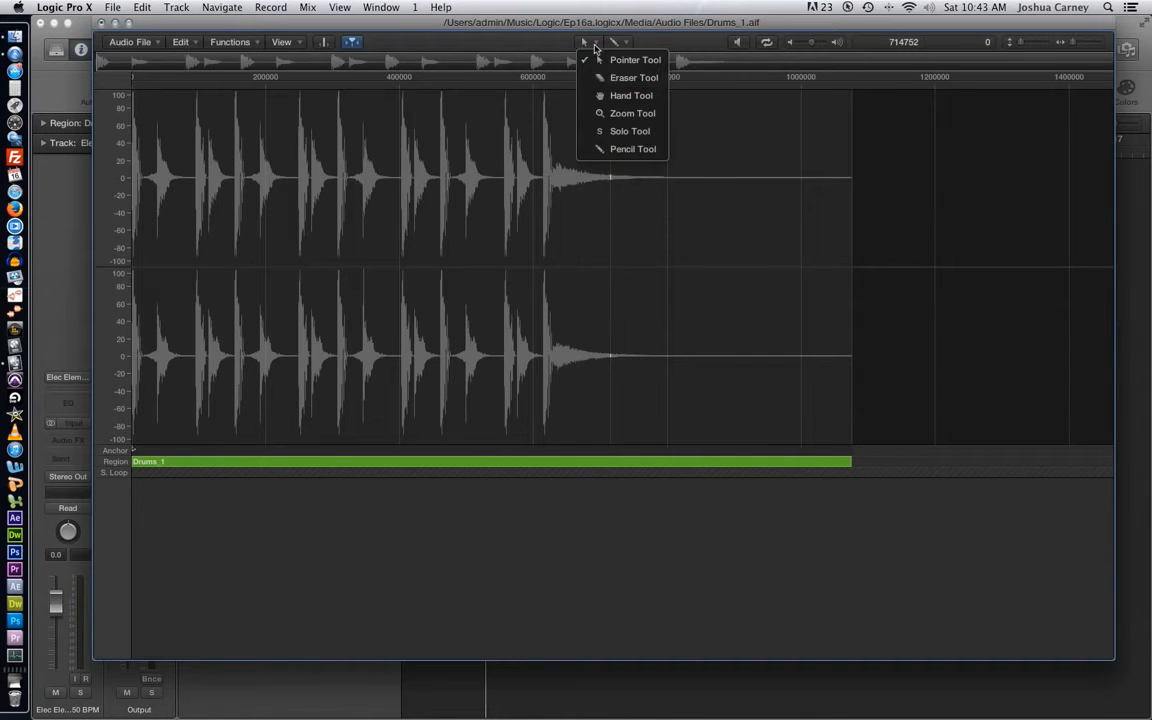
click(604, 96)
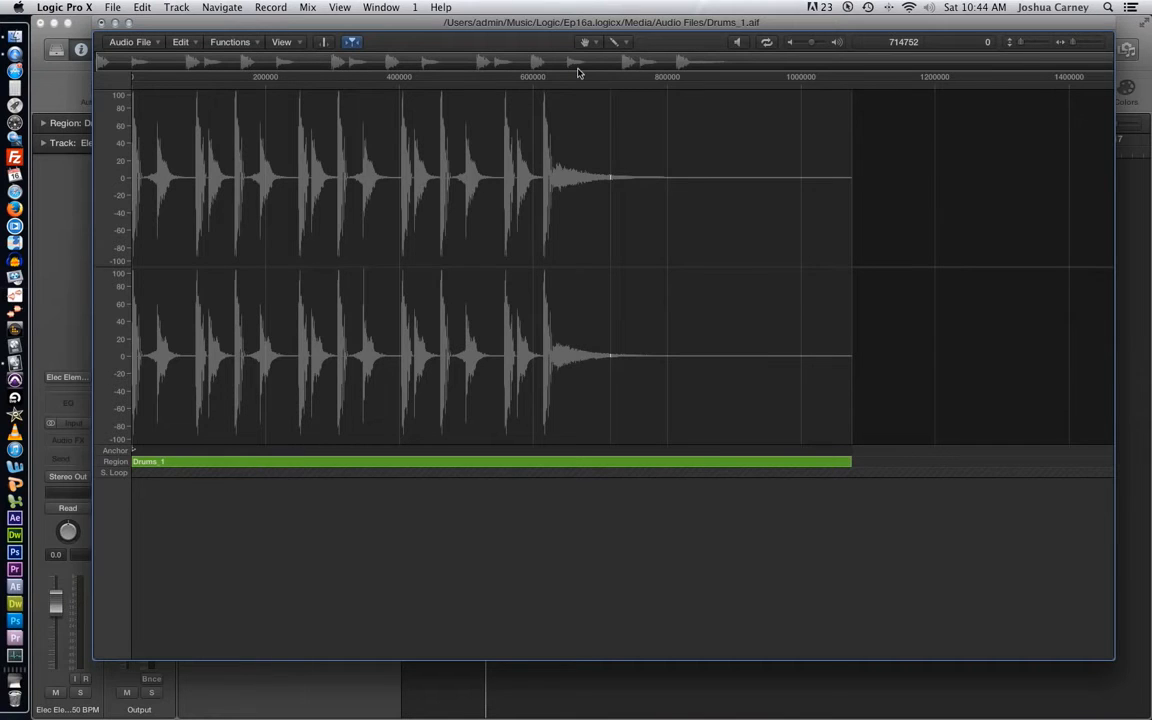
- Turn on Transient Editing mode and select the slice between transients at sample 499244 with the Hand tool
click(323, 43)
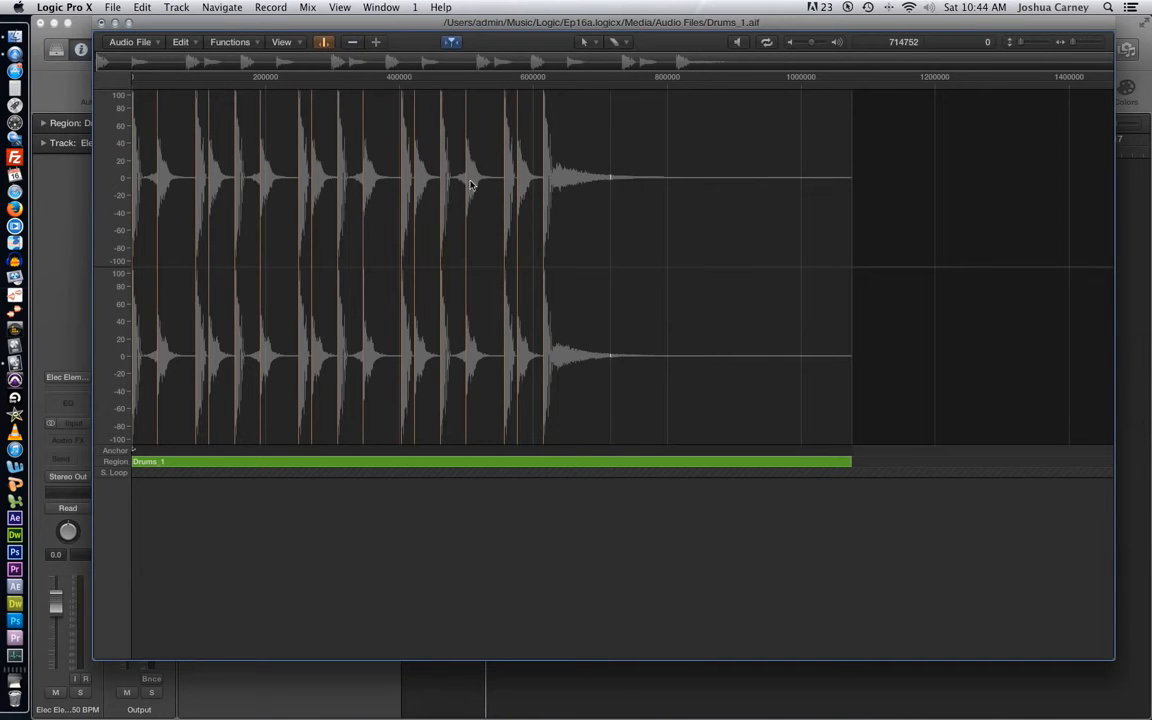
click(588, 42)
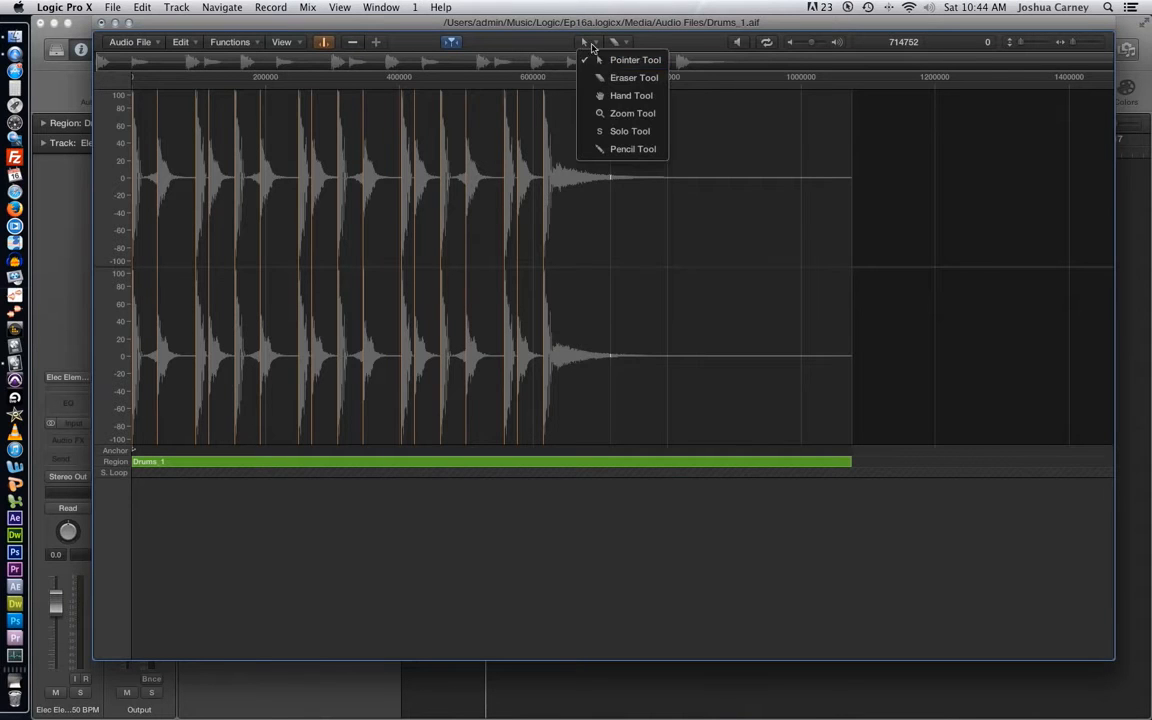
click(616, 94)
click(472, 182)
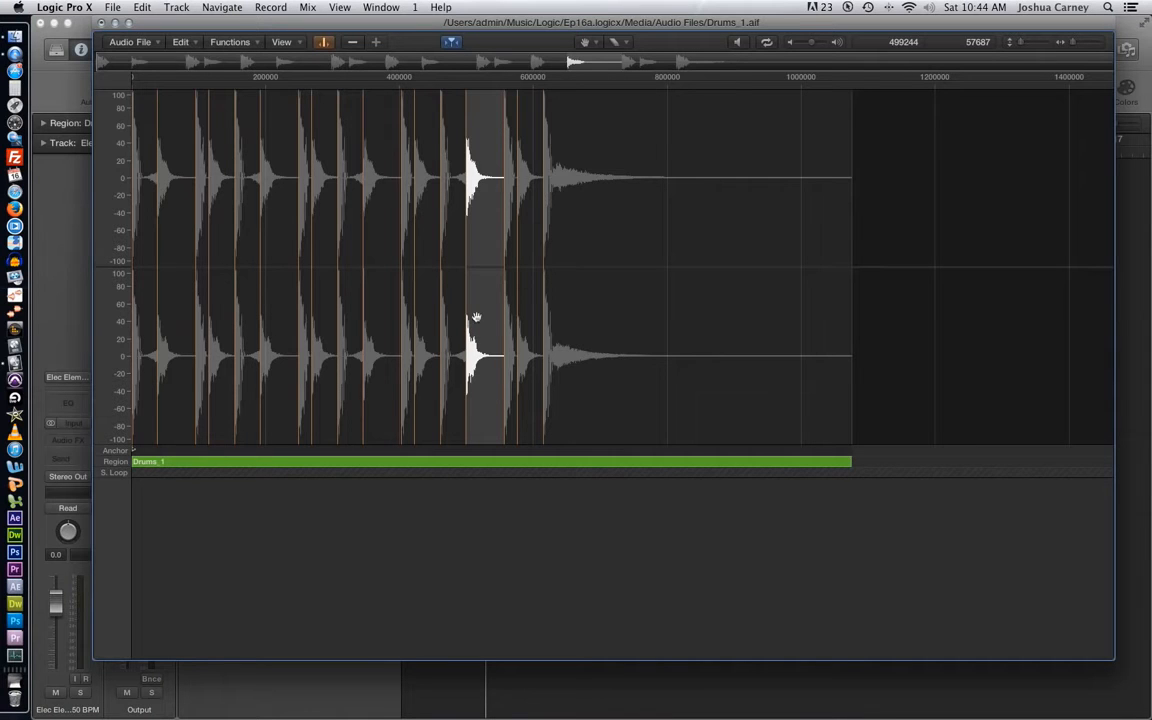
- Try selecting a freehand range across the last drum hits with the Pointer tool and clear the selection near sample 947200
click(588, 42)
click(603, 61)
click(531, 149)
drag(636, 159, 405, 180)
click(767, 112)
- Select several slices between transients in turn with the Hand tool, including the final hit, ending on the slice at sample 499244
click(585, 42)
click(600, 96)
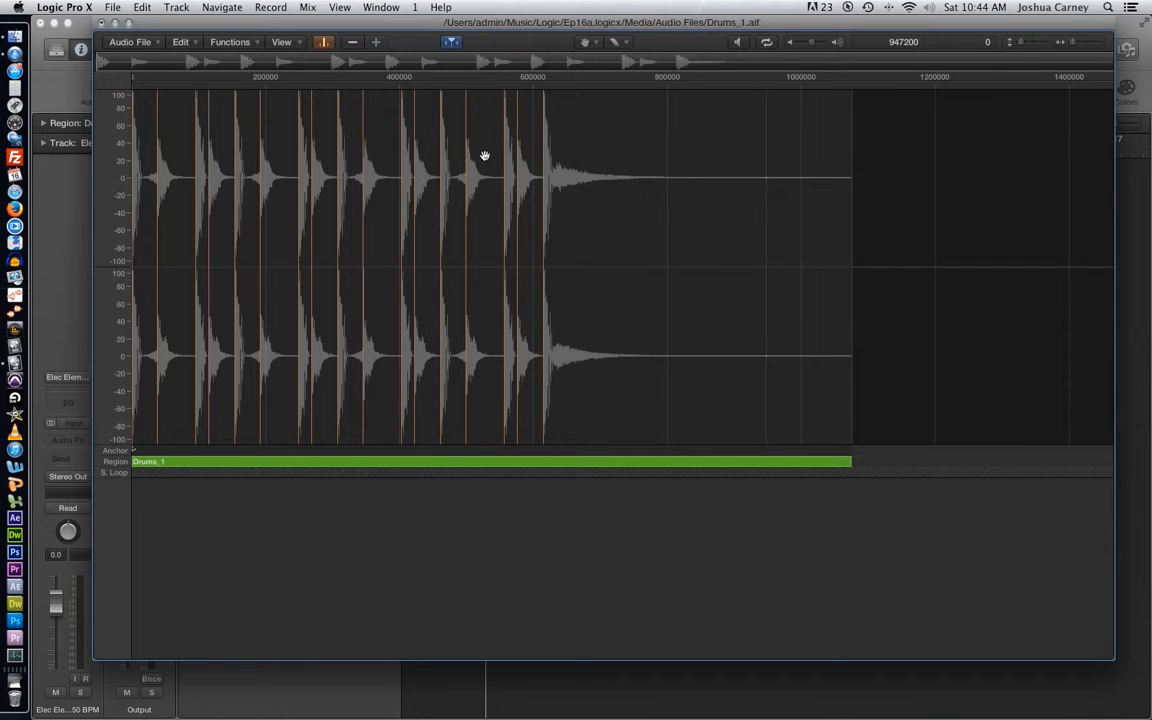
click(481, 157)
click(287, 189)
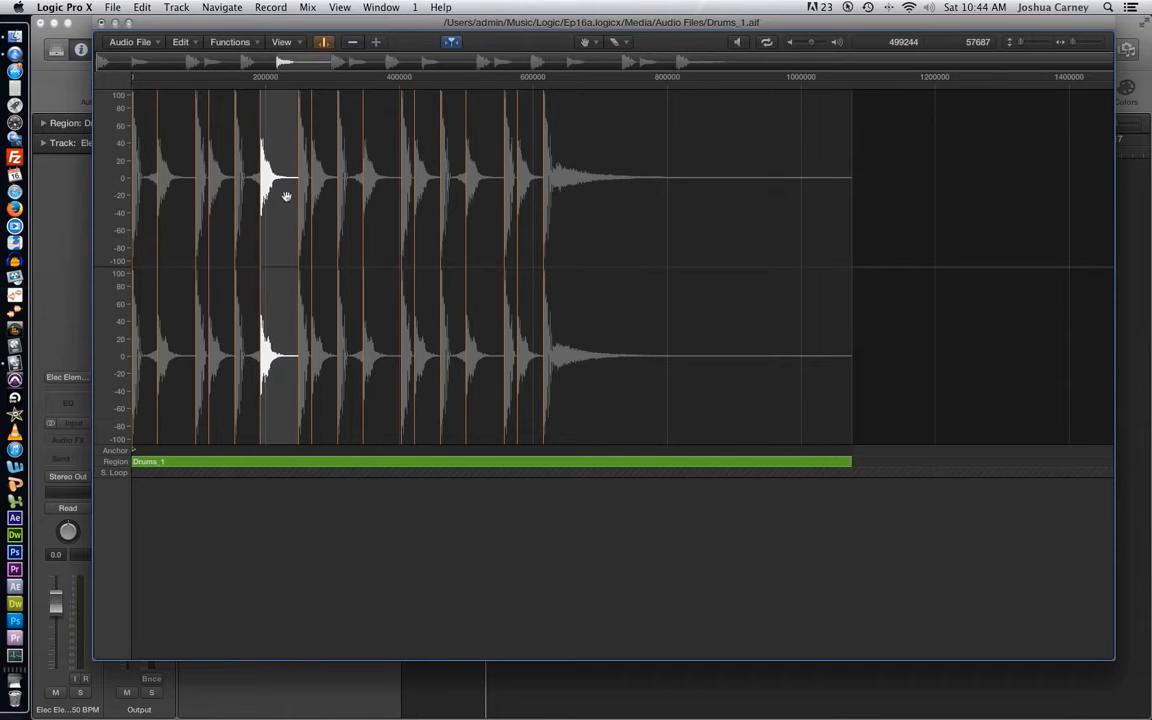
click(381, 198)
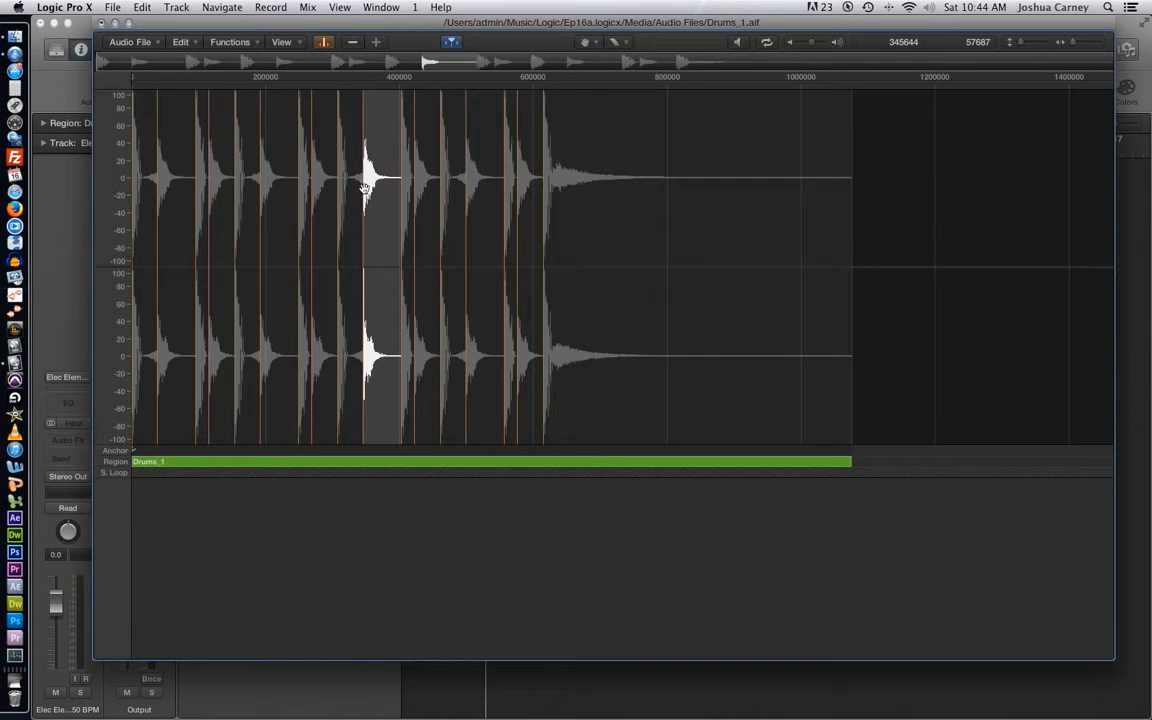
click(574, 204)
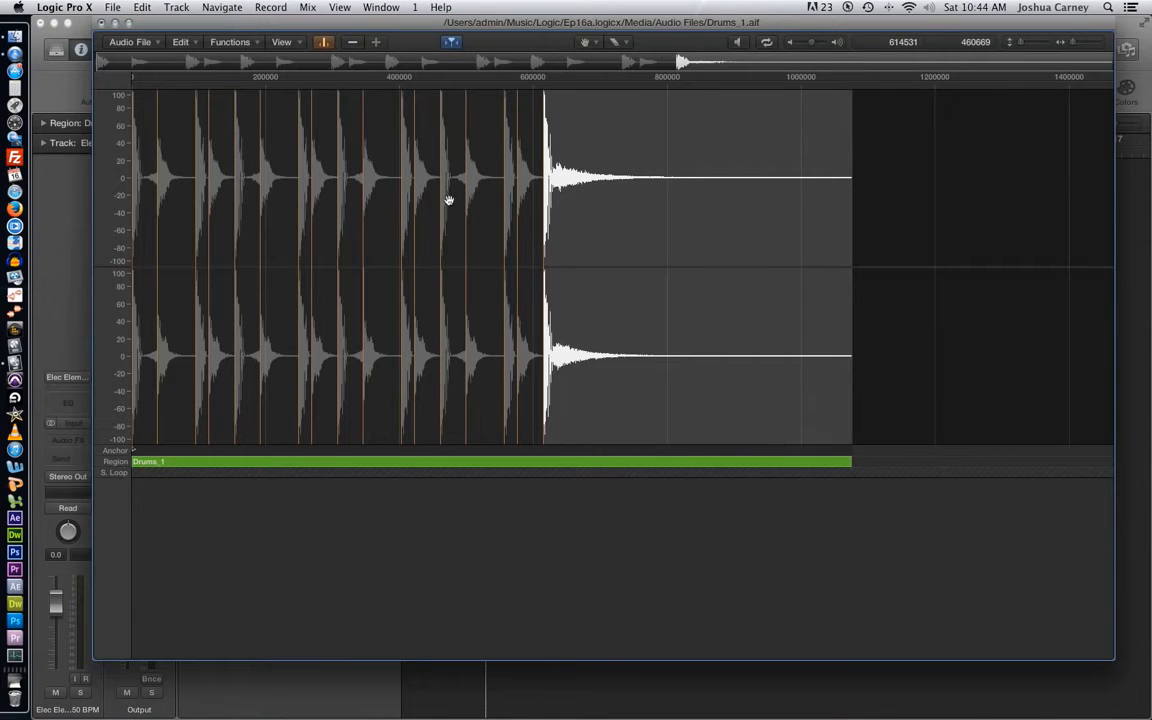
click(484, 197)
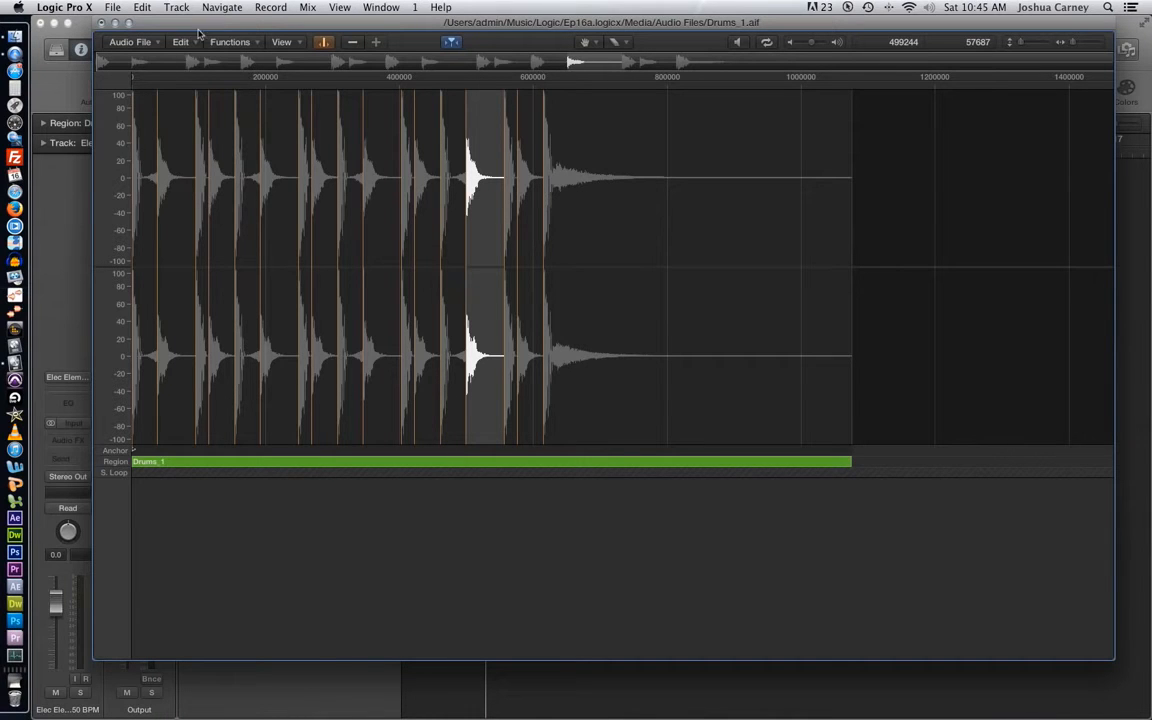
- Trim the audio file to the selected slice and extend the Drums_1 region back over the whole recording in both directions
click(228, 44)
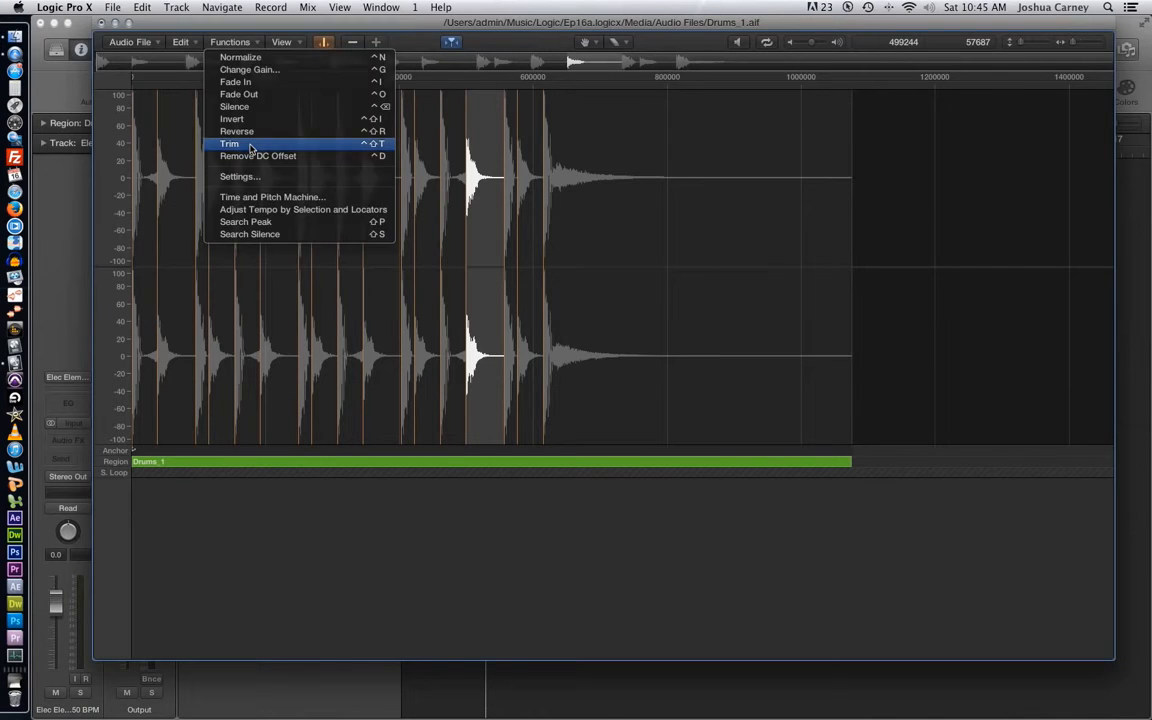
click(251, 144)
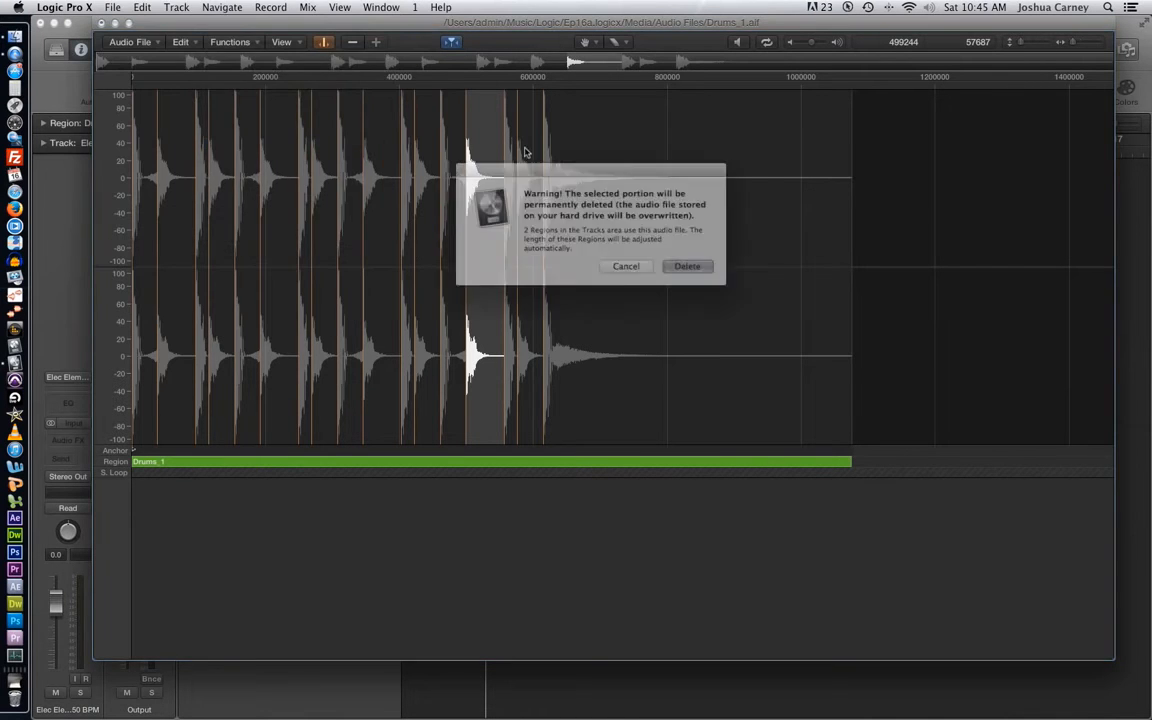
click(687, 270)
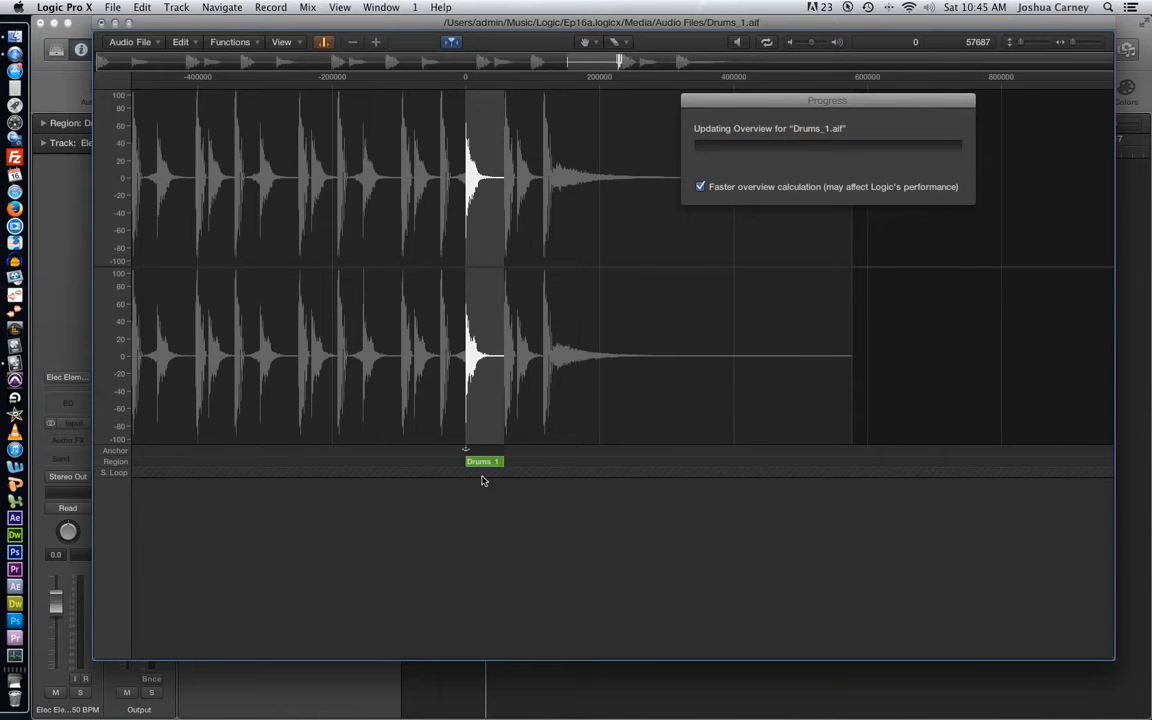
drag(352, 464, 104, 463)
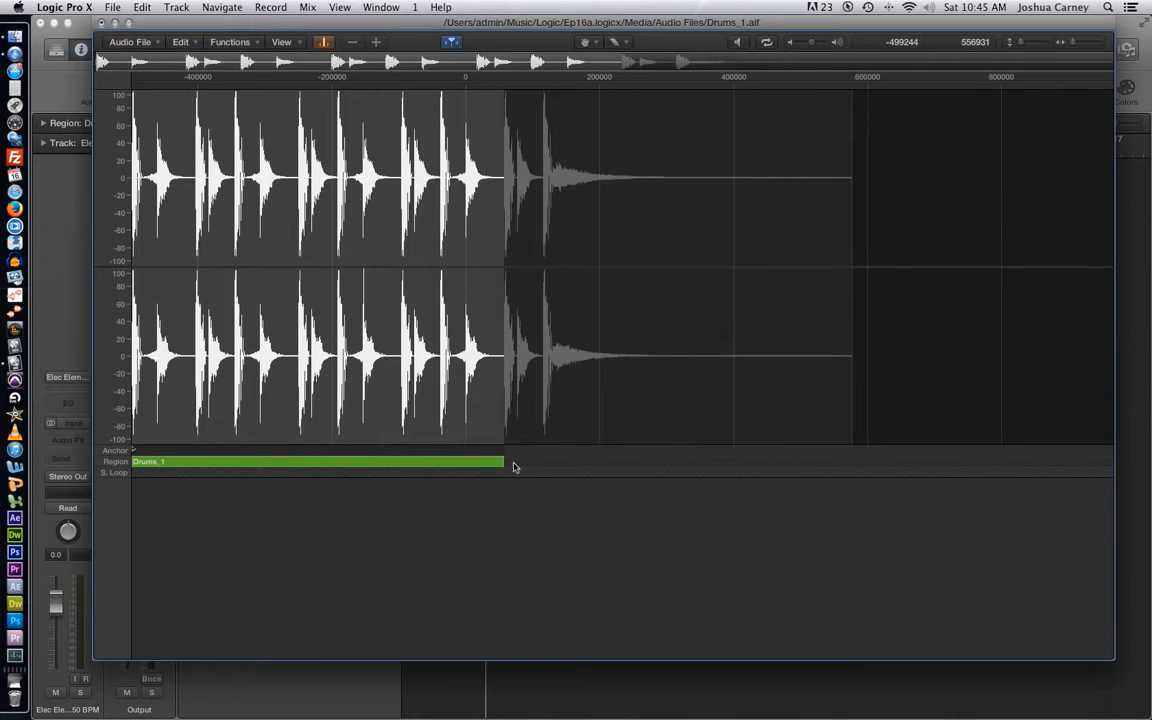
drag(502, 465, 900, 470)
- Erase every transient marker after the first hit with the Eraser tool and leave Transient Editing mode
click(585, 42)
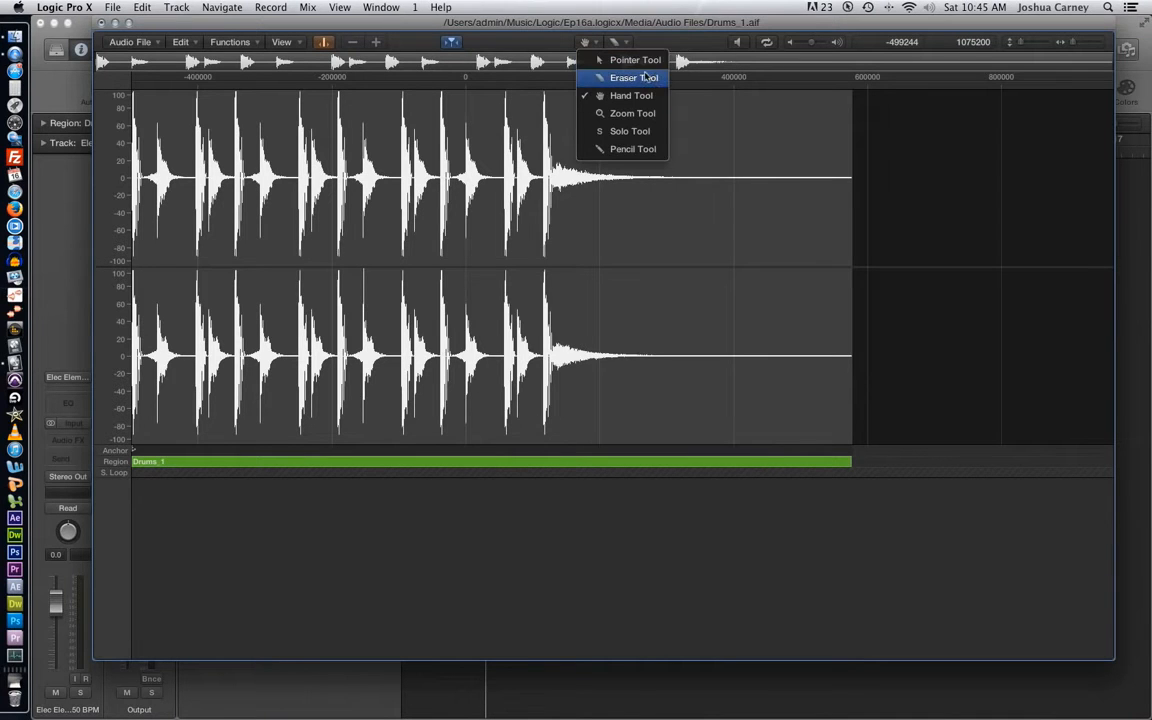
click(636, 77)
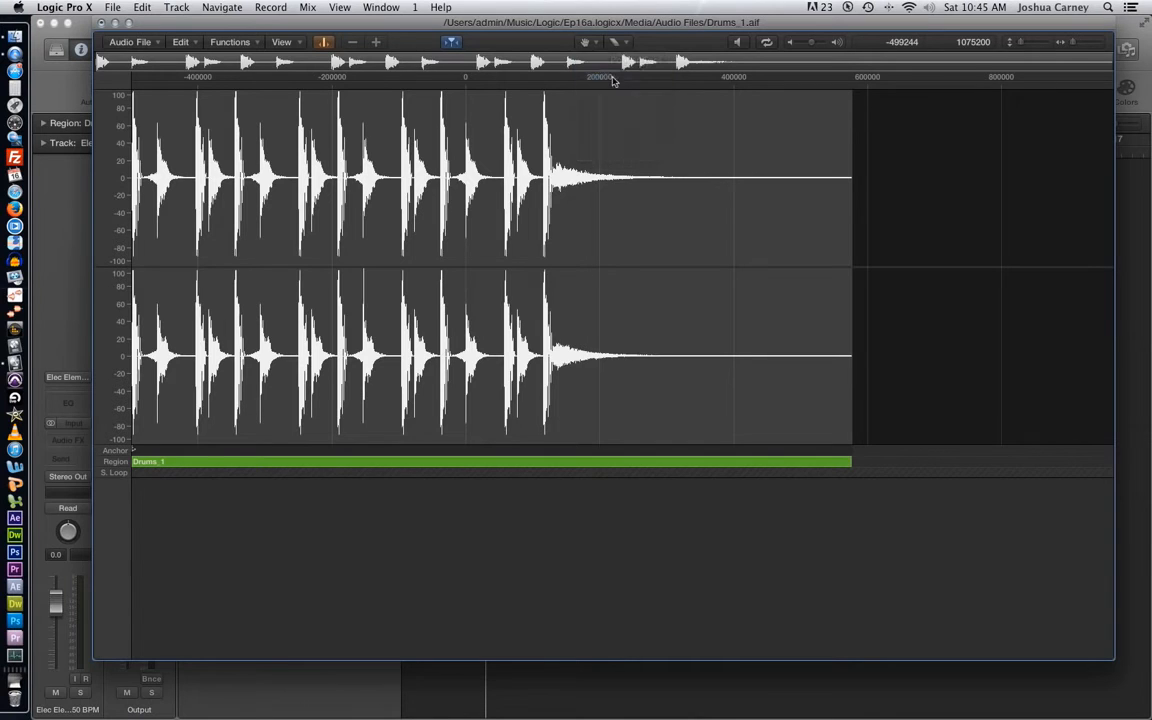
click(324, 43)
click(324, 43)
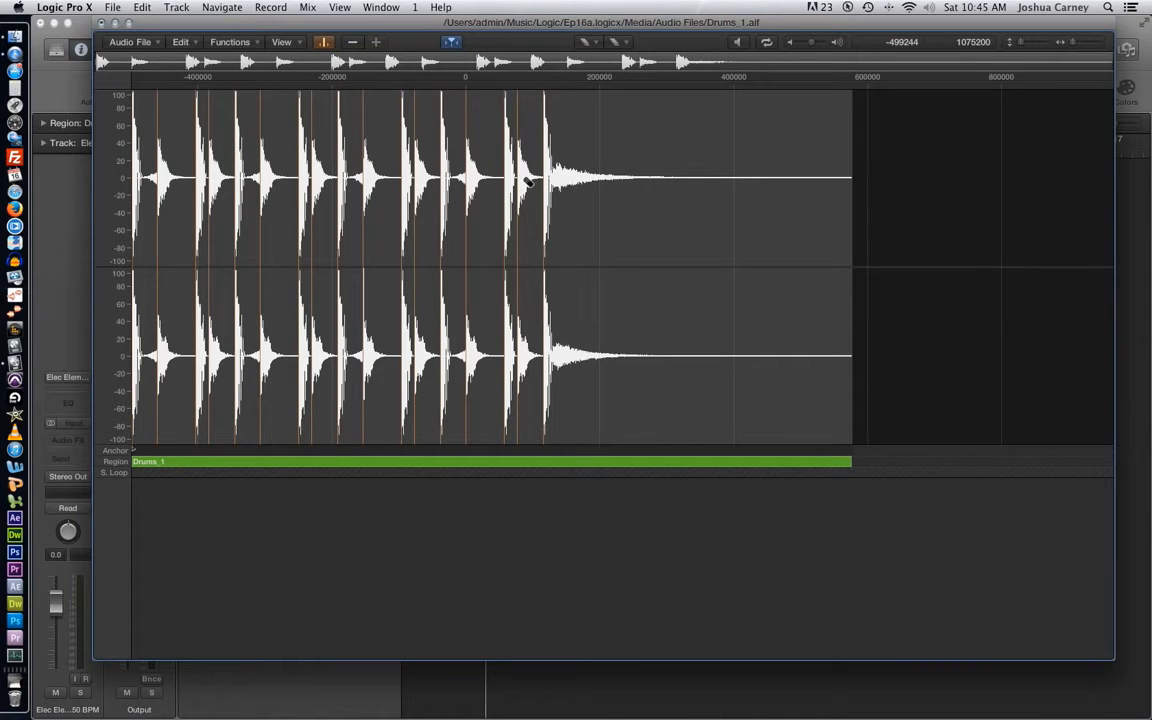
drag(433, 185, 300, 178)
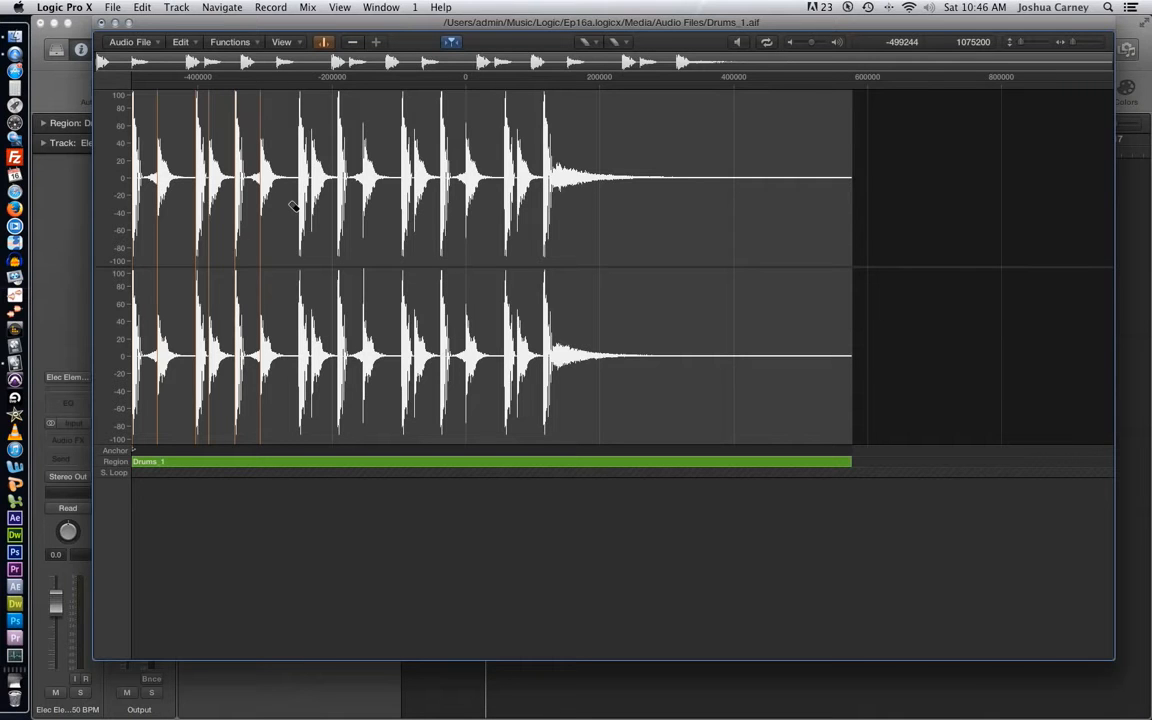
click(208, 154)
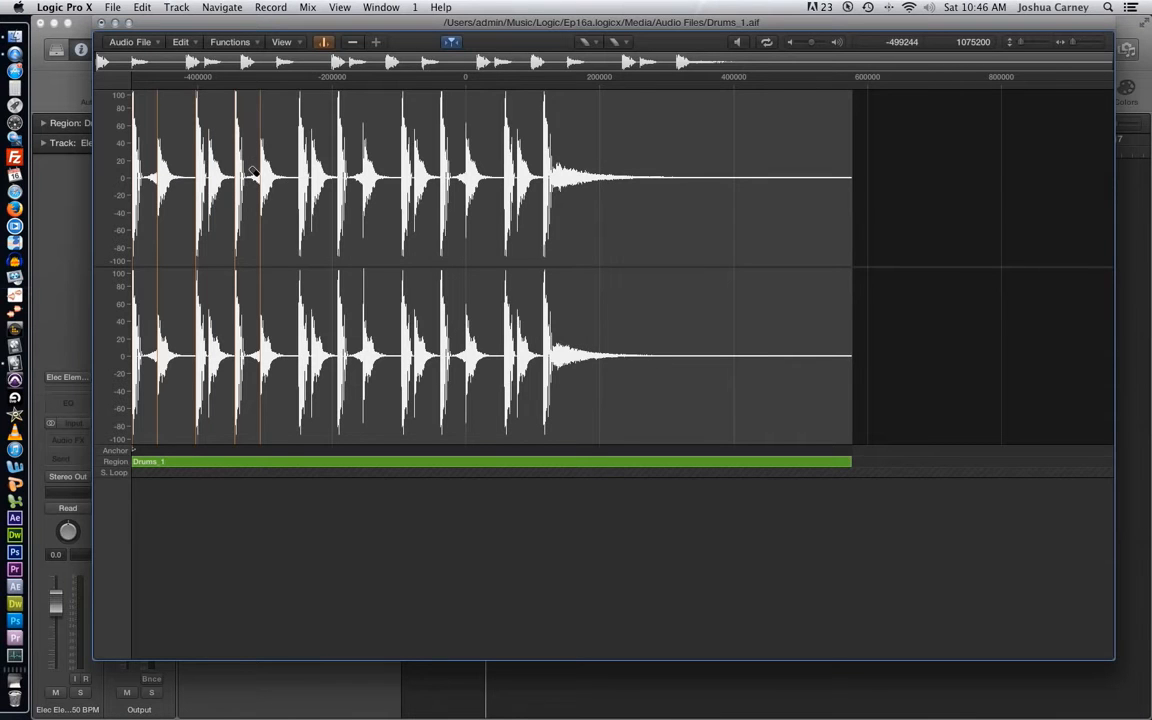
drag(156, 181, 294, 186)
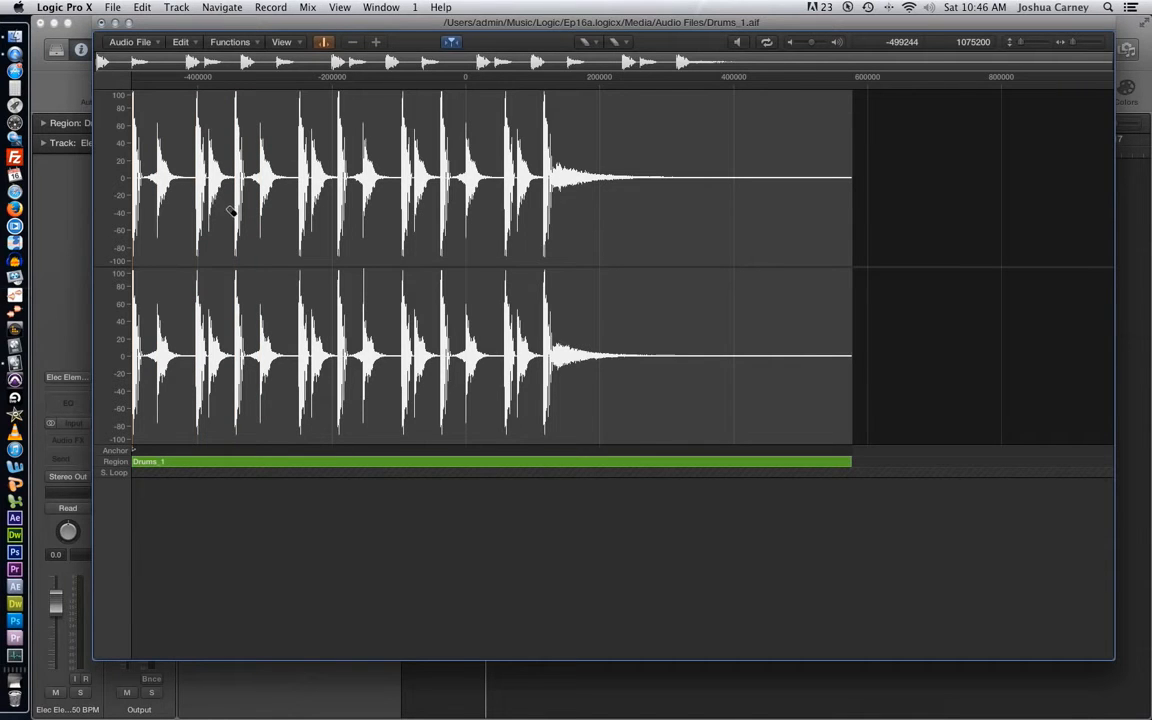
click(323, 42)
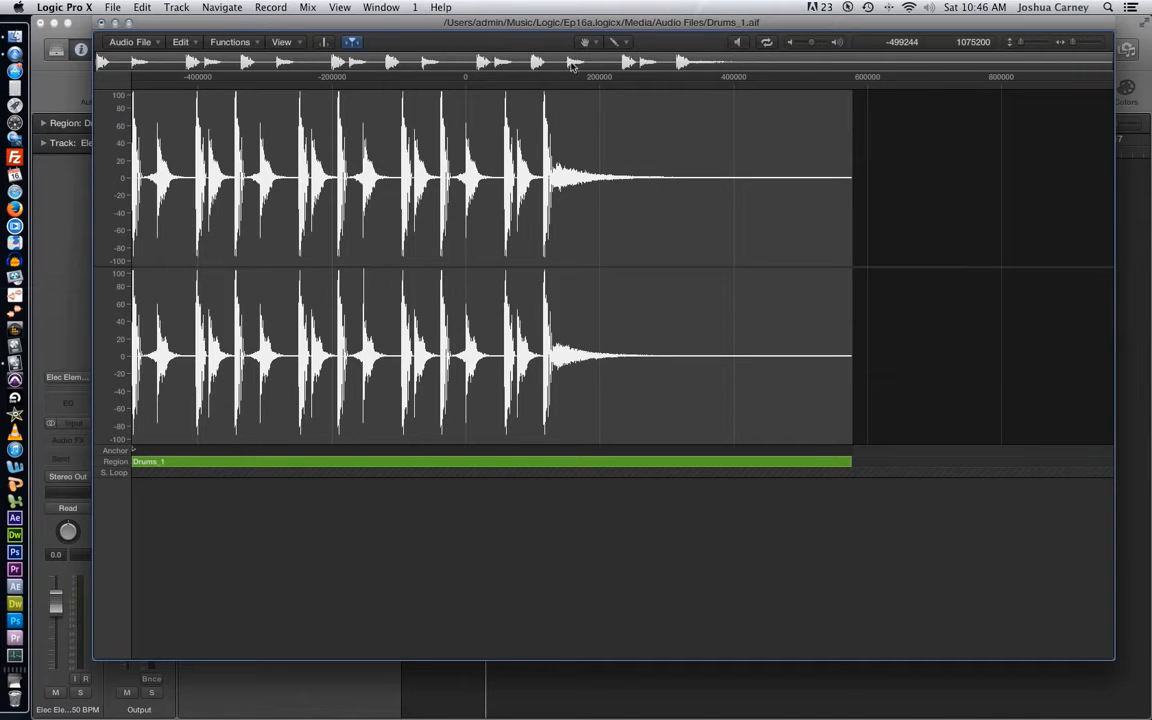
- Set the Pointer as primary and Zoom as secondary tool, and zoom in on the middle drum hits and back out
click(582, 44)
click(632, 60)
click(614, 42)
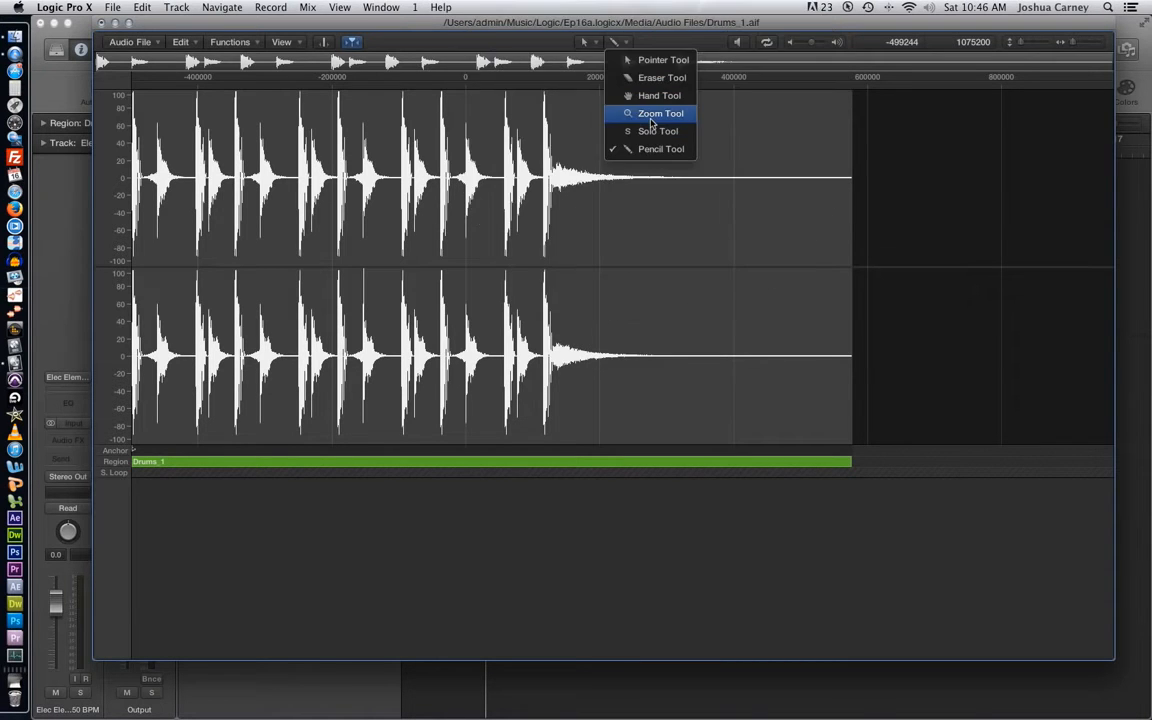
click(585, 104)
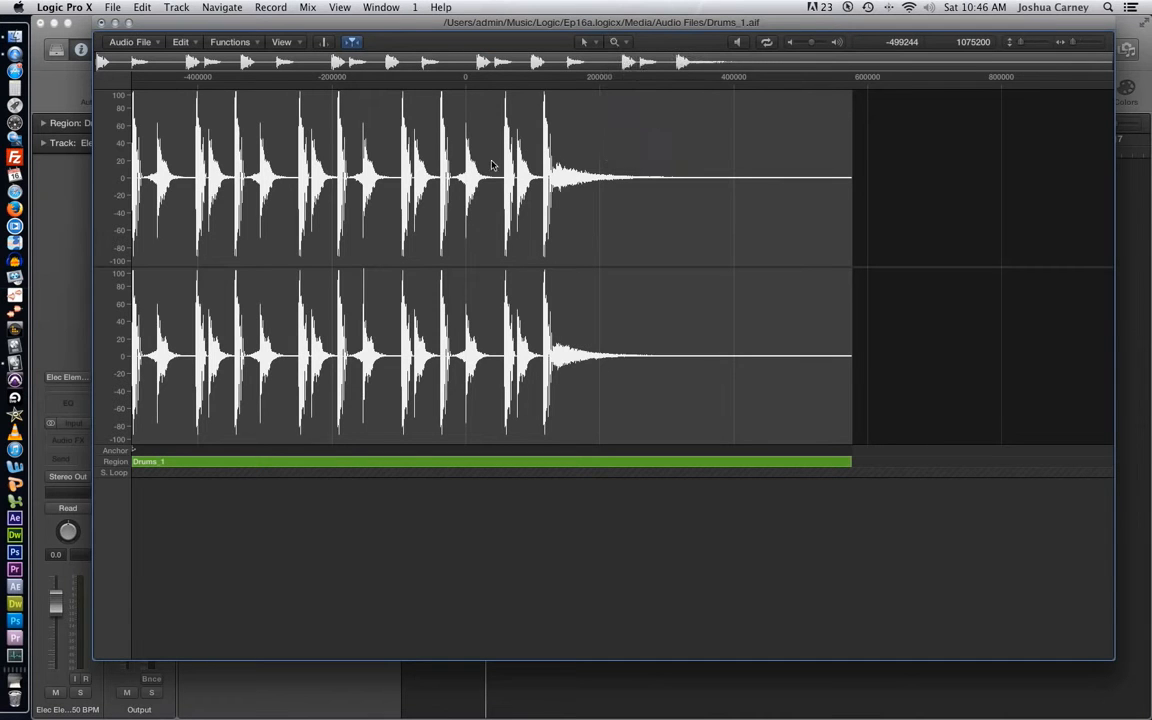
drag(322, 164, 405, 191)
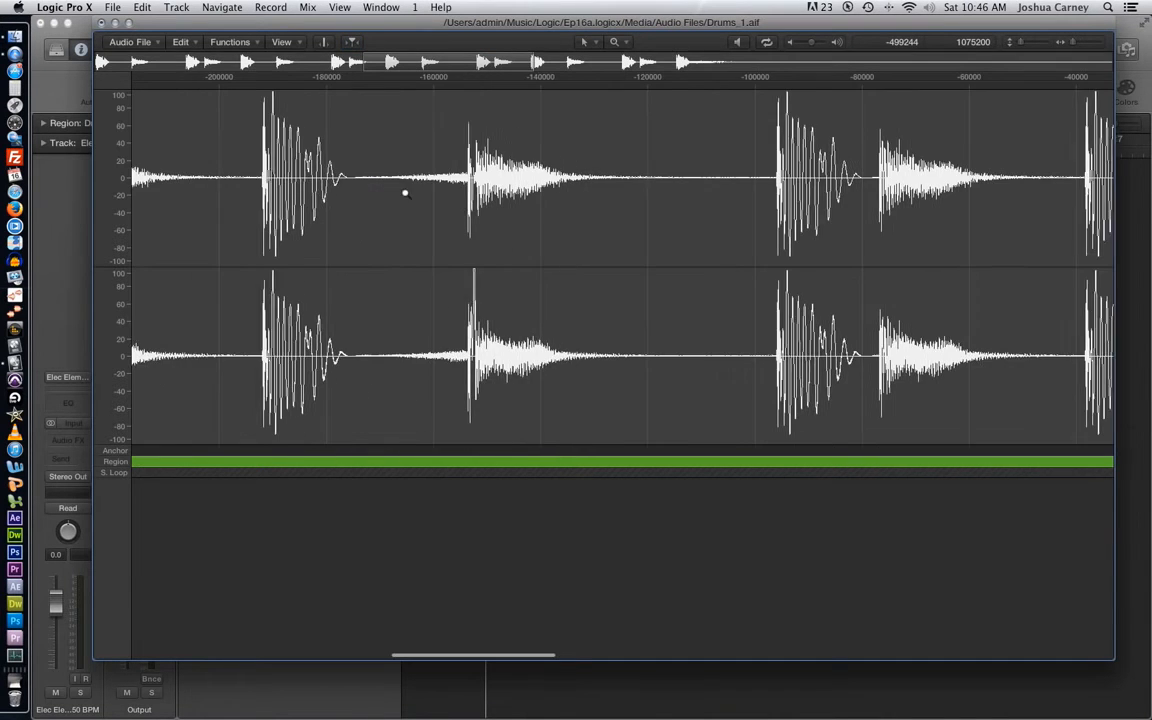
click(563, 197)
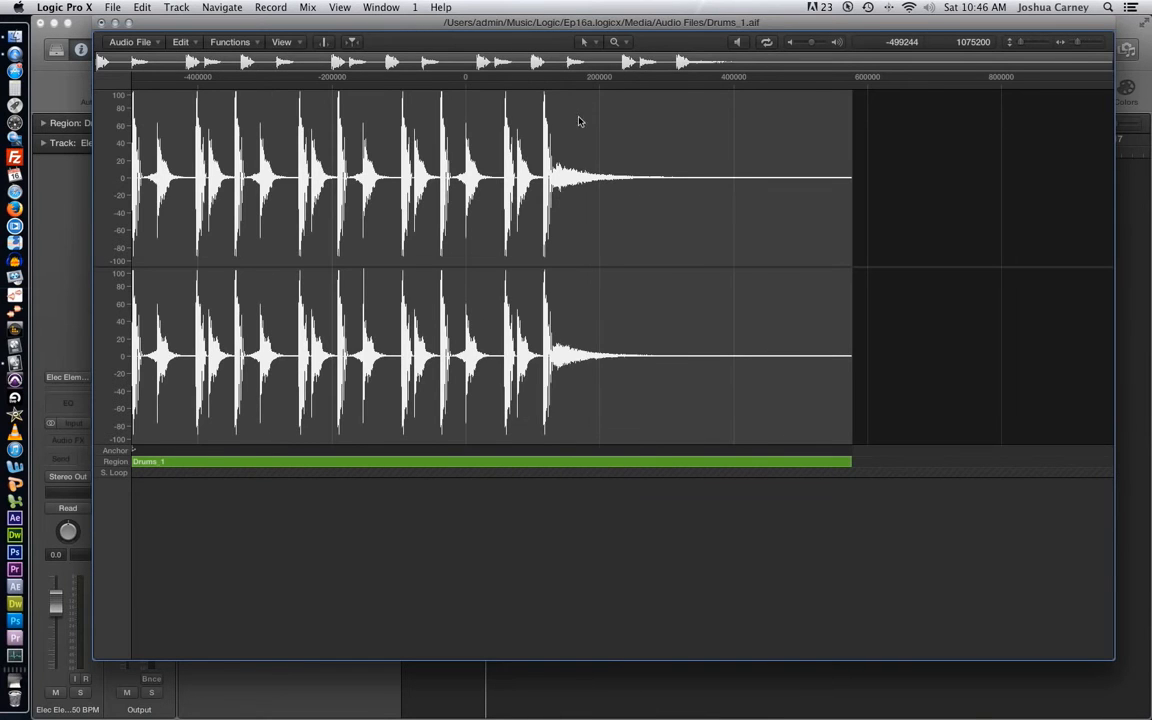
- Make the Solo tool the secondary tool and audition the drum hits from the middle of the recording by scrubbing
click(615, 44)
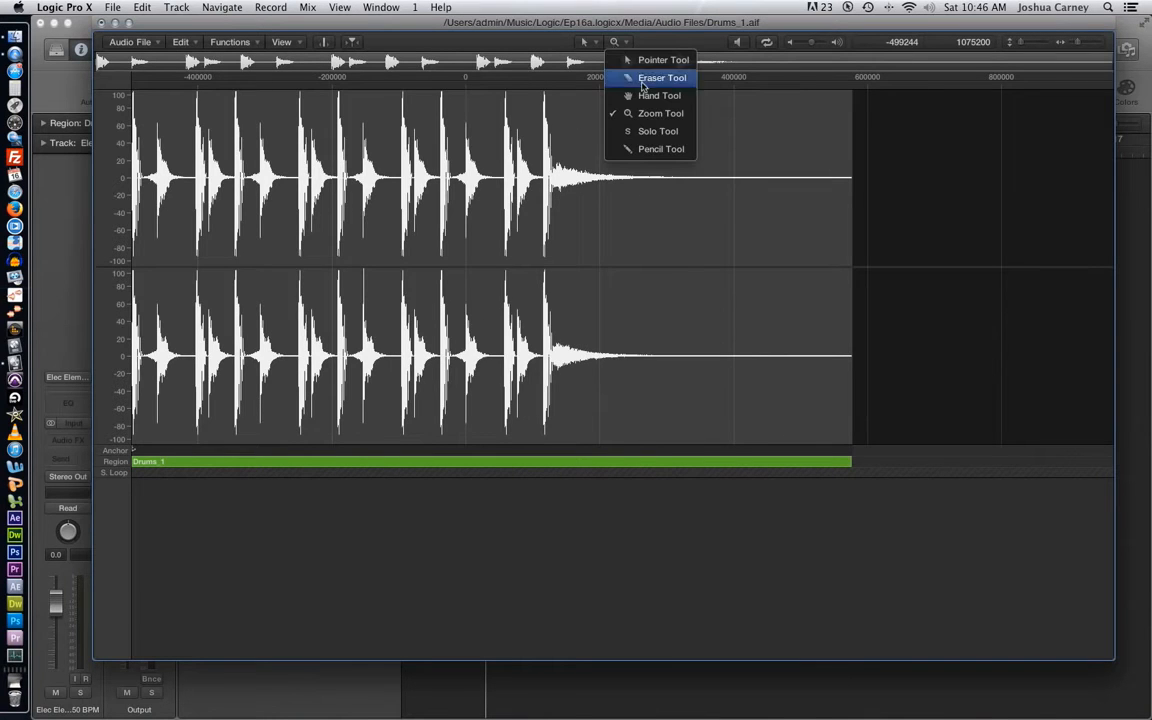
click(657, 132)
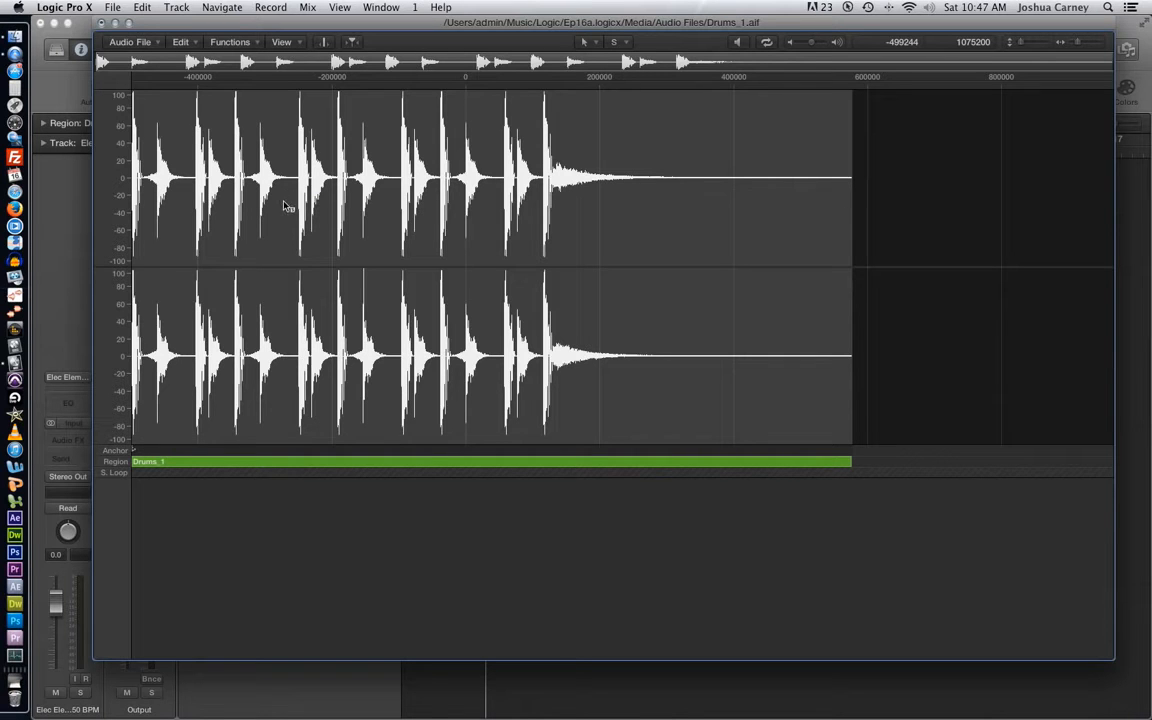
drag(284, 204, 502, 210)
drag(282, 206, 629, 210)
- Make the Pencil tool the secondary tool in the audio file editor
click(618, 42)
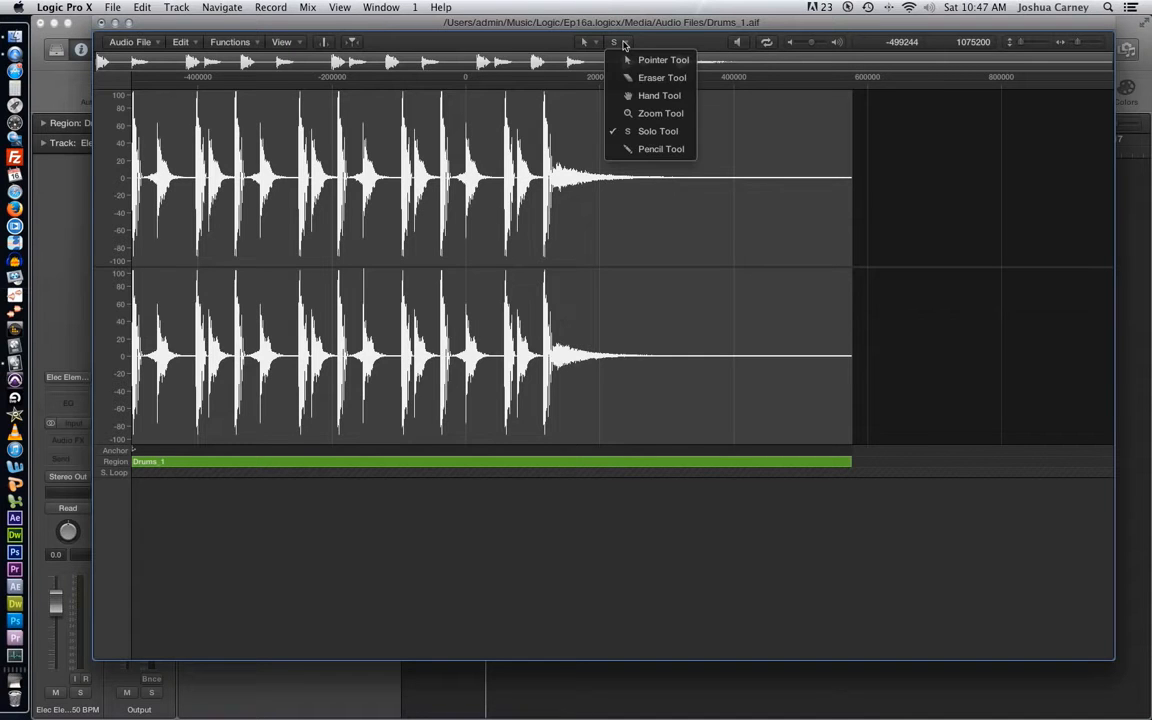
click(660, 149)
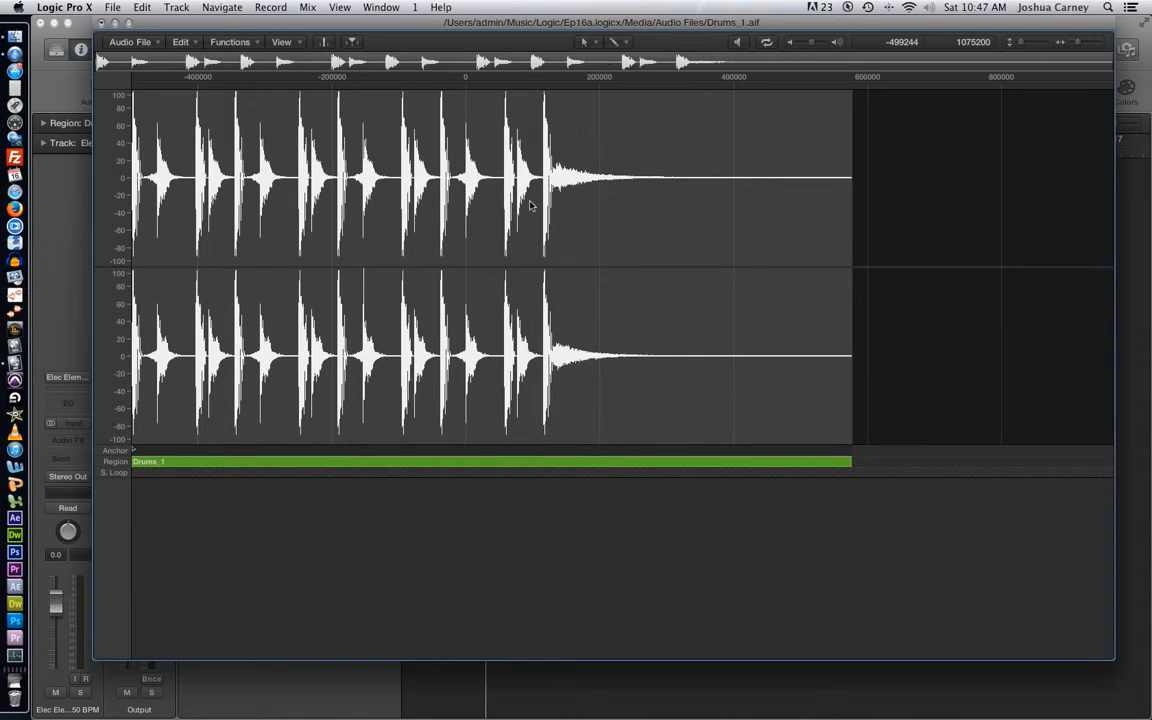
- Zoom in on the drum hit around sample -86000 down to its individual waveform cycles
click(384, 170)
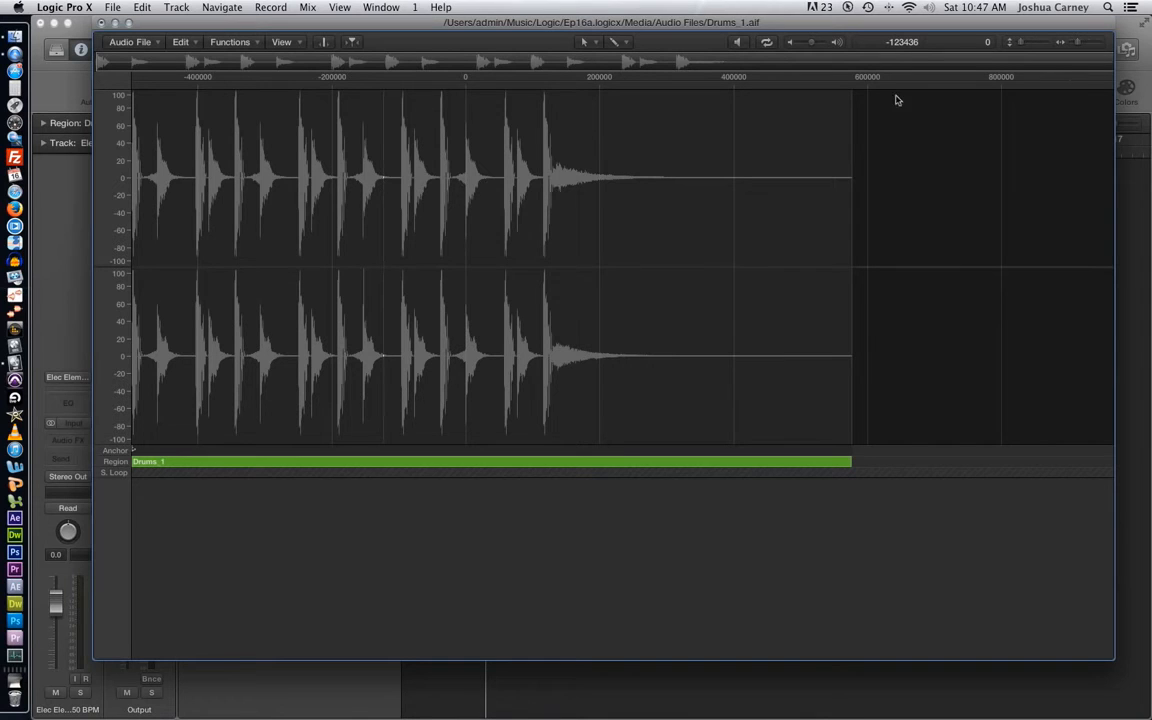
click(403, 178)
drag(1077, 42, 1082, 45)
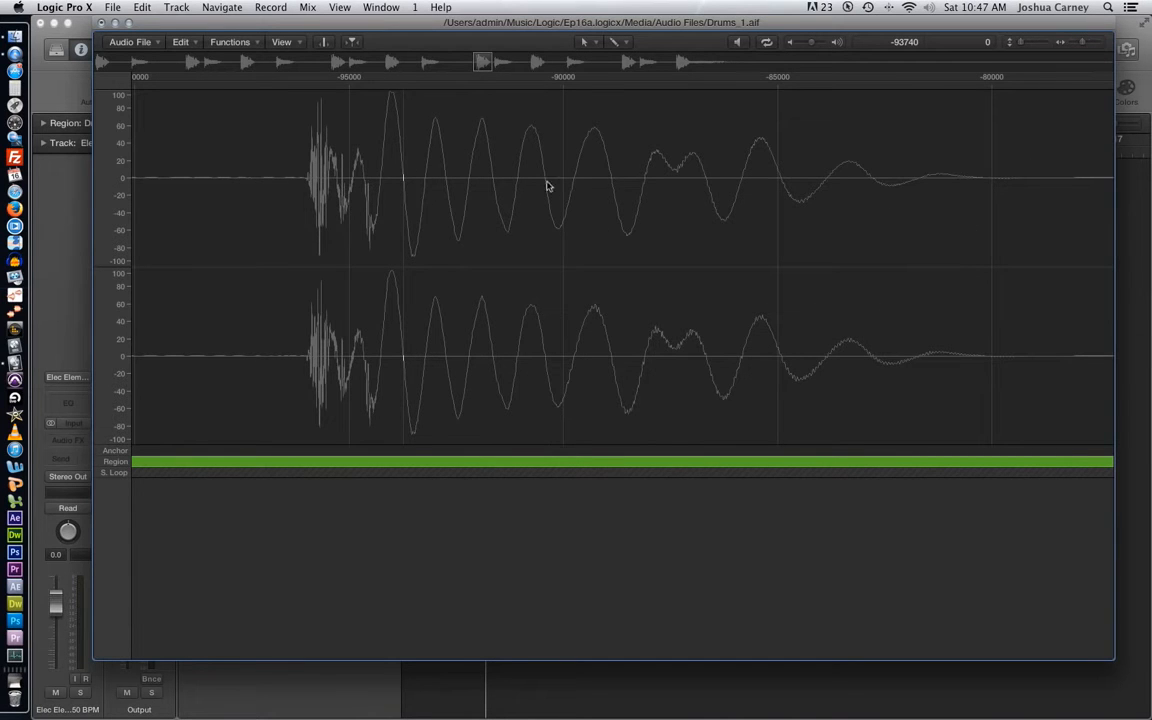
click(287, 177)
drag(651, 163, 776, 150)
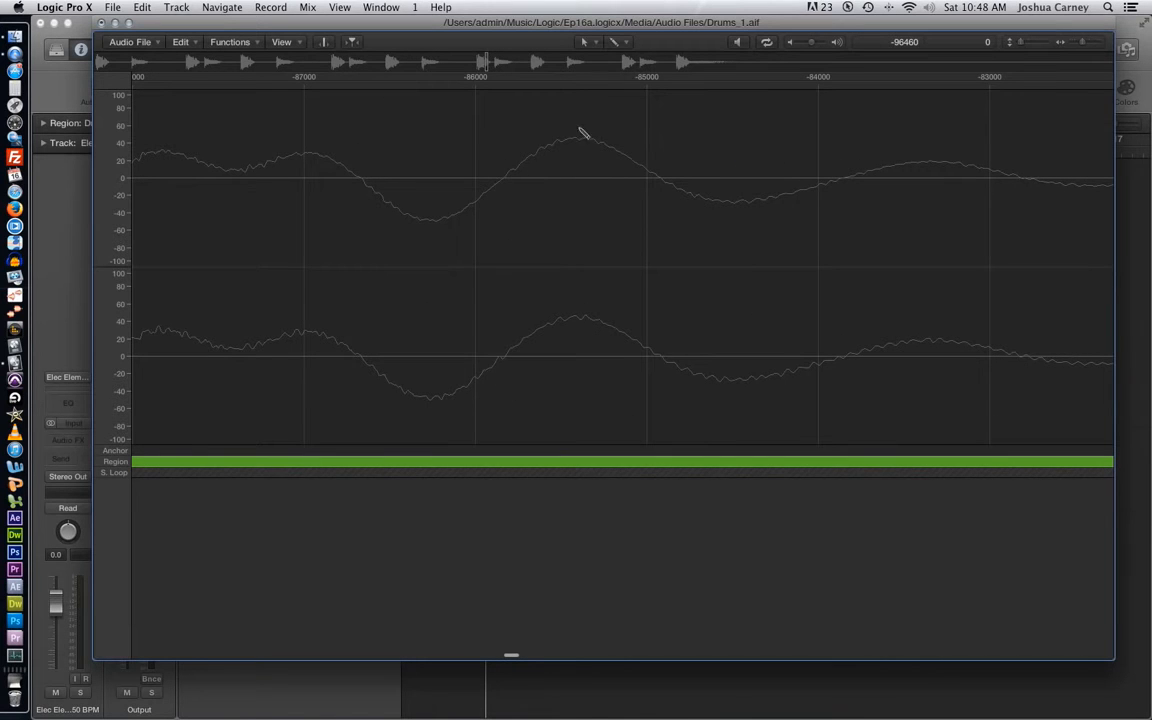
drag(1083, 43, 1074, 45)
scroll(563, 247, left, 6)
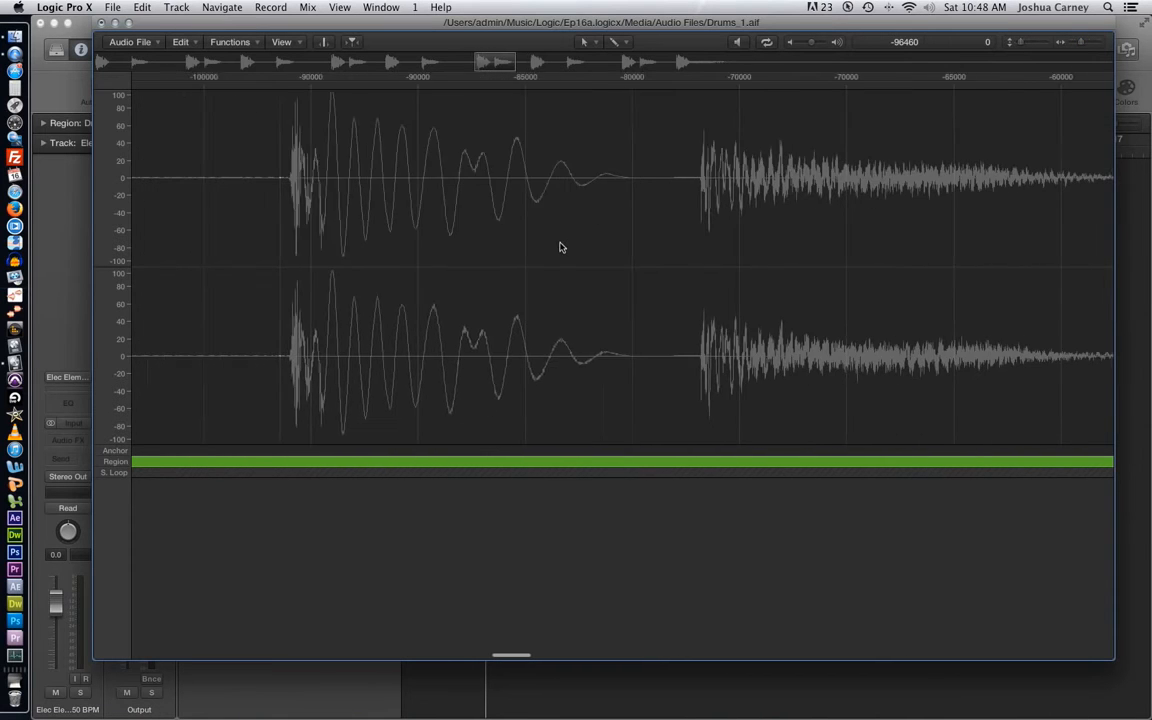
drag(484, 182, 712, 143)
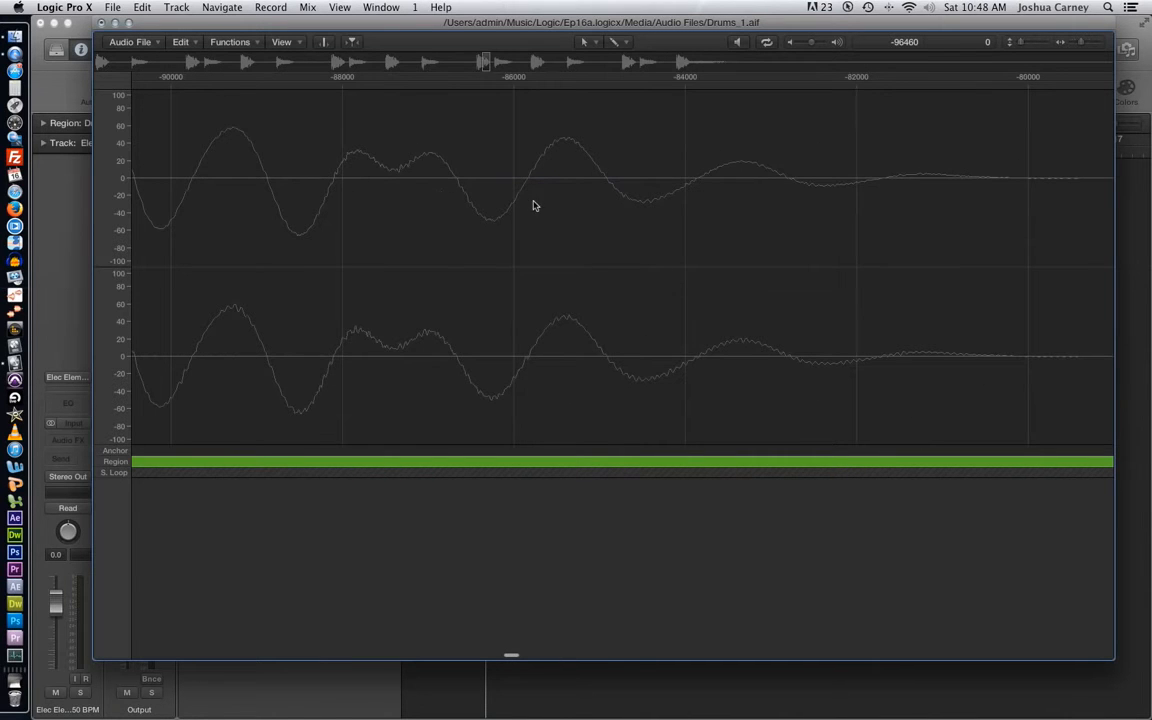
scroll(336, 183, left, 3)
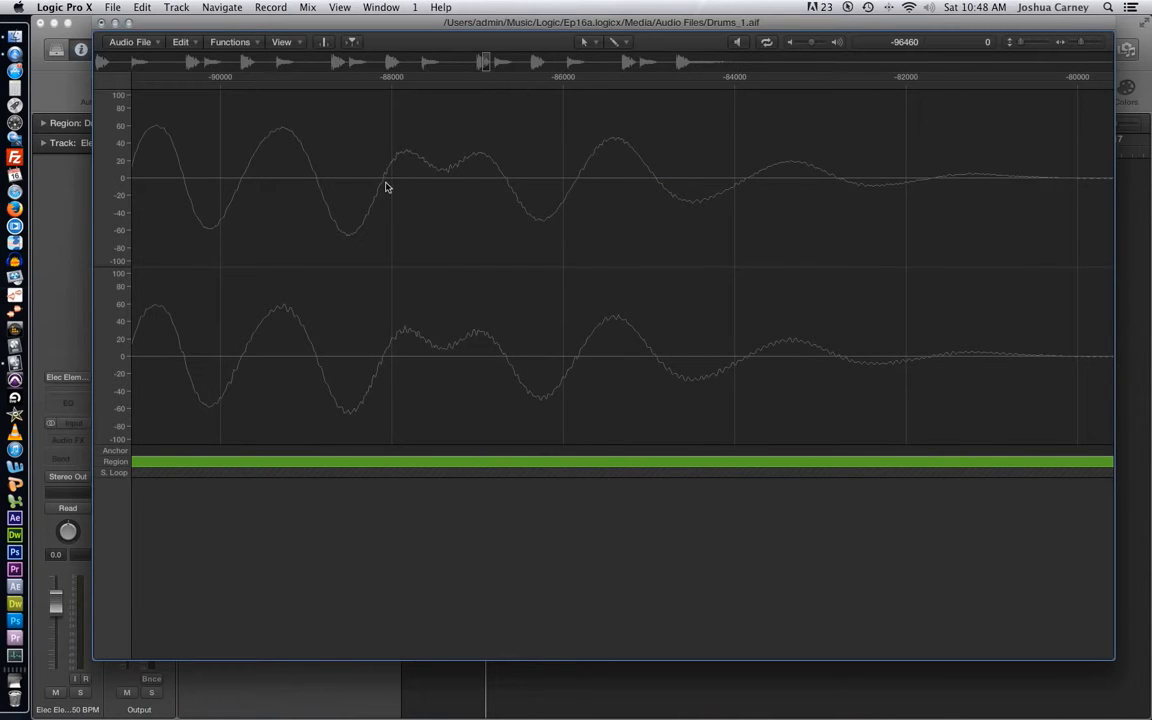
- Redraw the waveform of both channels freehand with the Pencil tool between about samples -87800 and -86600, reshaping each curve twice
drag(391, 180, 491, 134)
mouse_move(455, 182)
mouse_down()
mouse_move(512, 141)
mouse_move(848, 121)
mouse_move(1025, 213)
mouse_up()
mouse_move(234, 367)
mouse_down()
mouse_move(405, 352)
mouse_move(951, 370)
mouse_move(990, 360)
mouse_up()
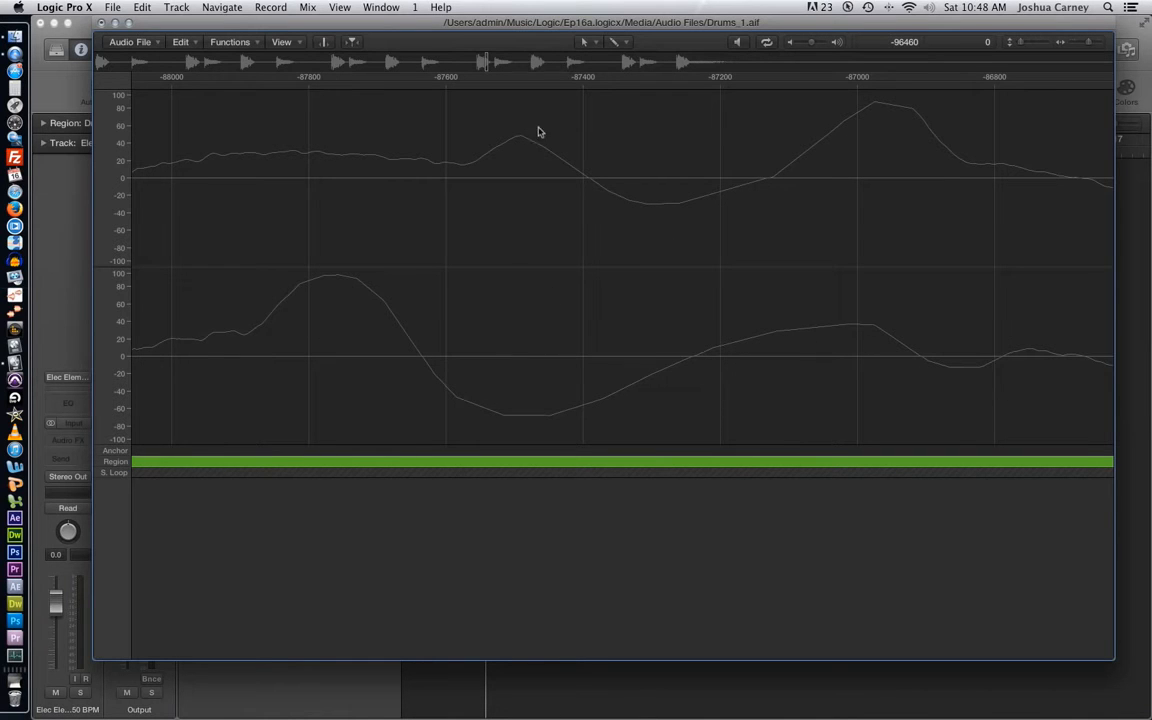
mouse_move(250, 232)
mouse_down()
mouse_move(602, 211)
mouse_move(1040, 212)
mouse_up()
mouse_move(337, 347)
mouse_down()
mouse_move(645, 383)
mouse_move(1064, 362)
mouse_up()
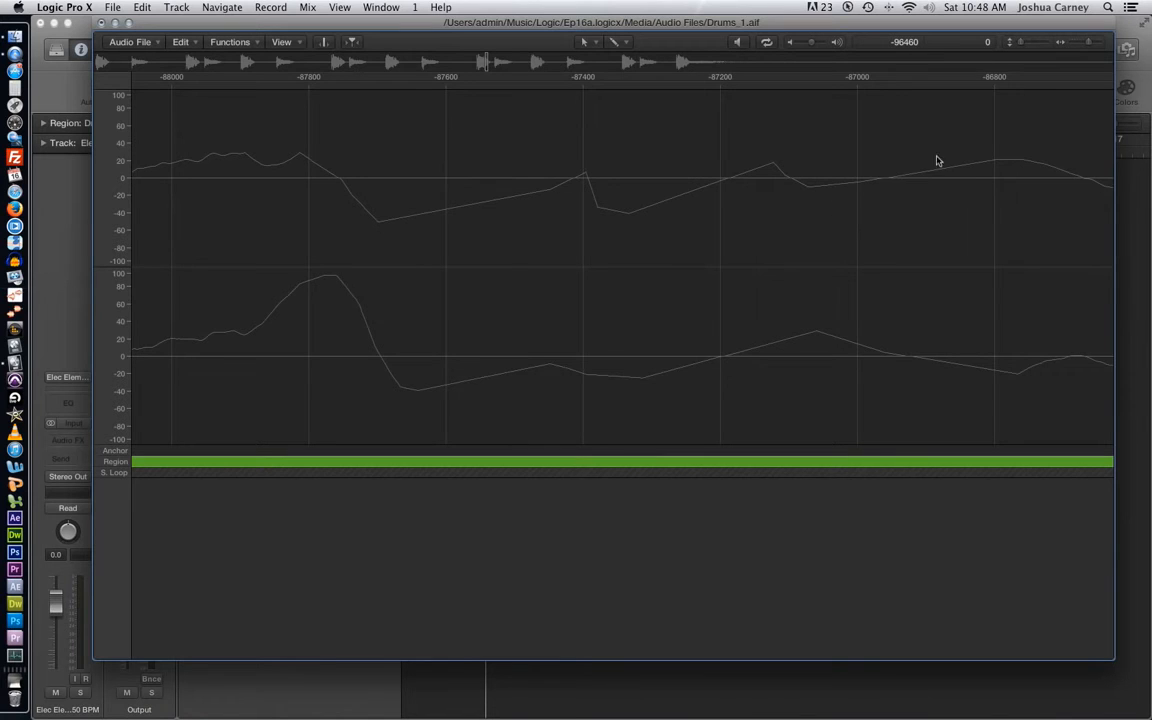
drag(1085, 45, 1076, 52)
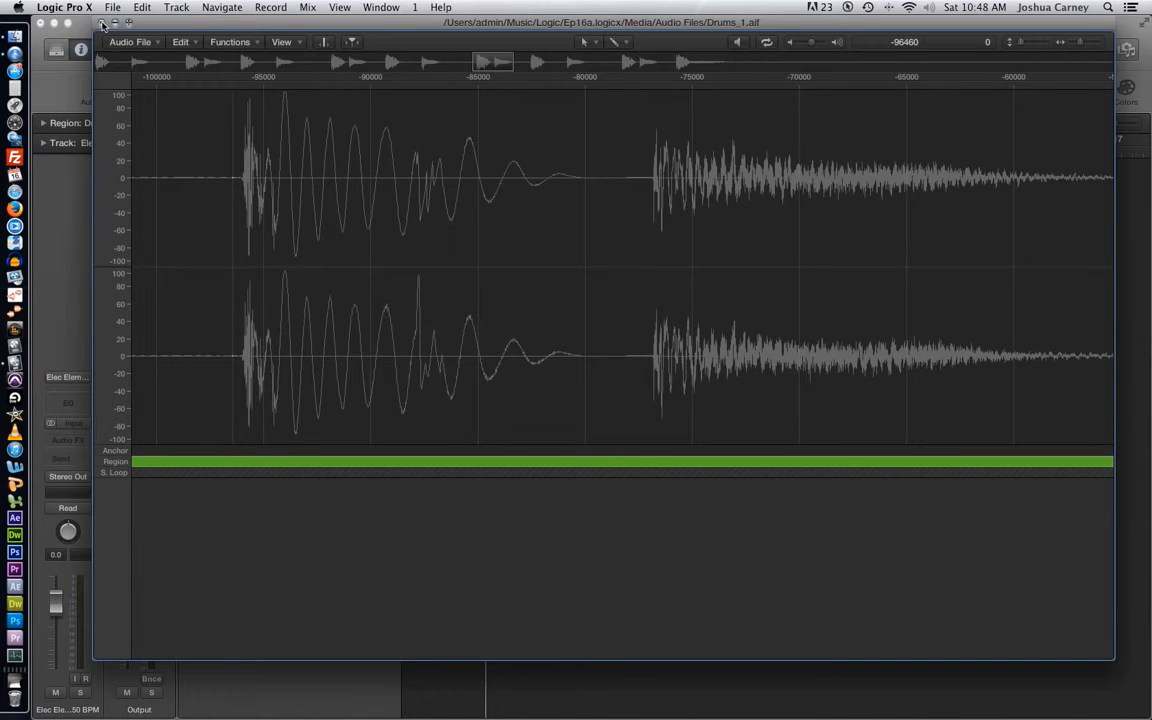
- Close the audio file editor and delete the Drums track together with its region
click(101, 23)
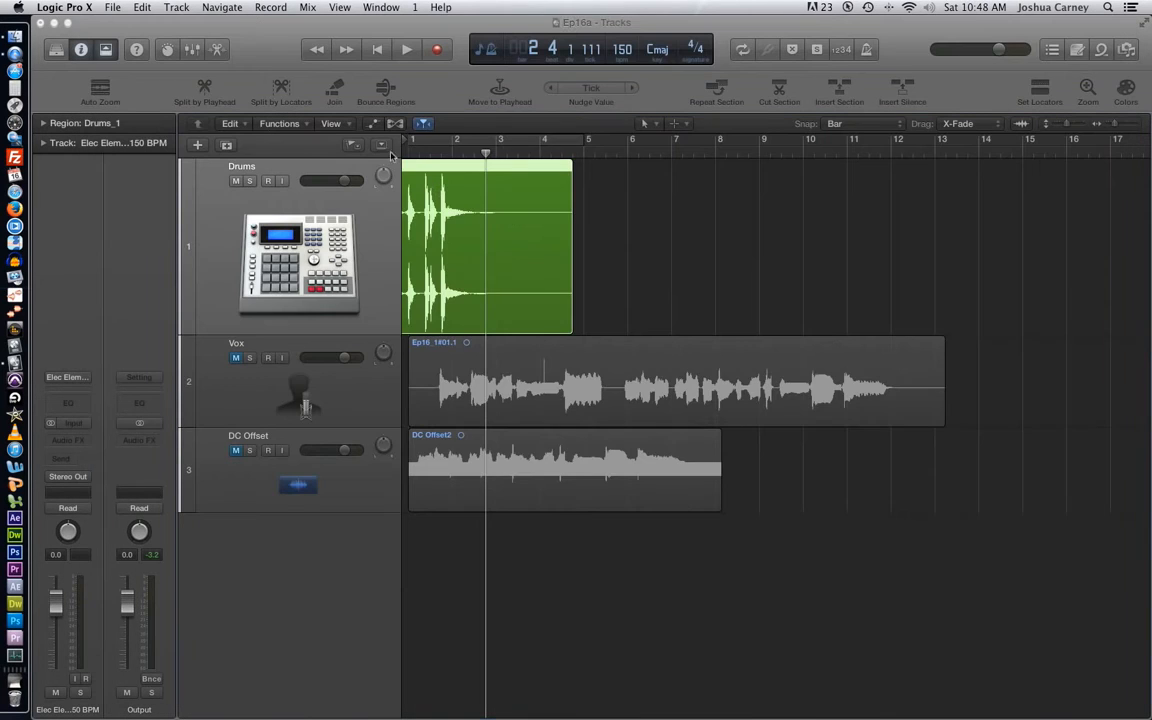
scroll(268, 204, left, 1)
scroll(268, 206, right, 2)
key(BackSpace)
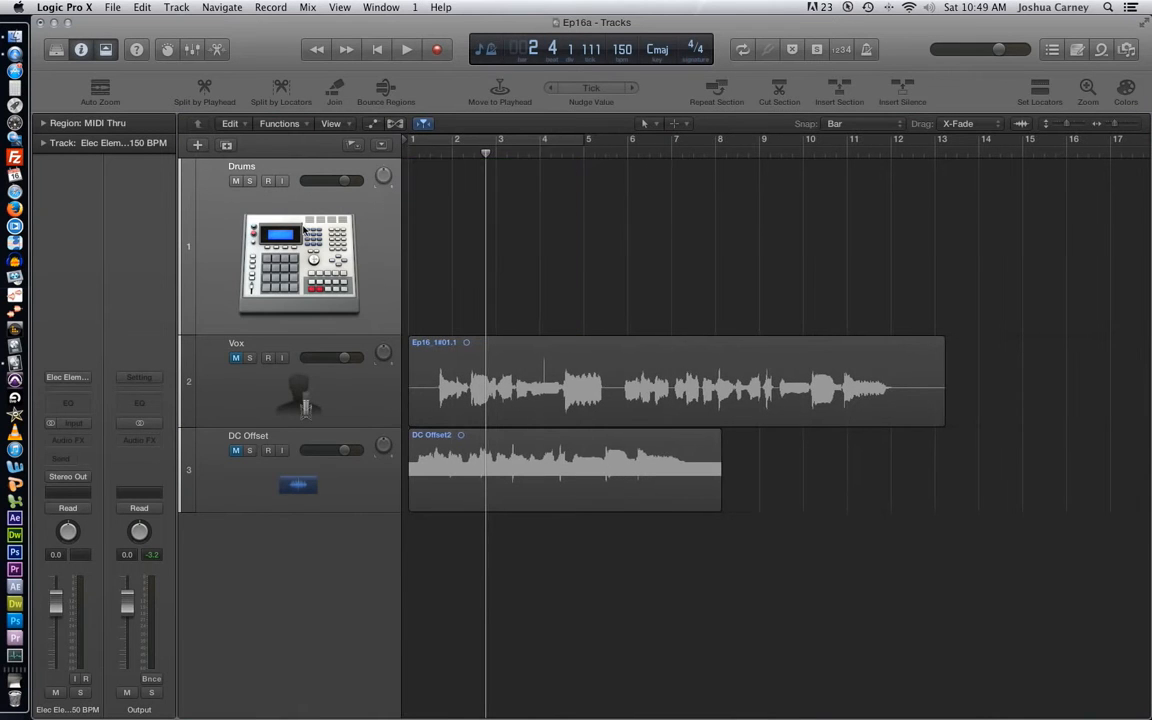
key(super+BackSpace)
- Unmute the Vox track and enlarge its height to an individual track zoom of 30
click(236, 181)
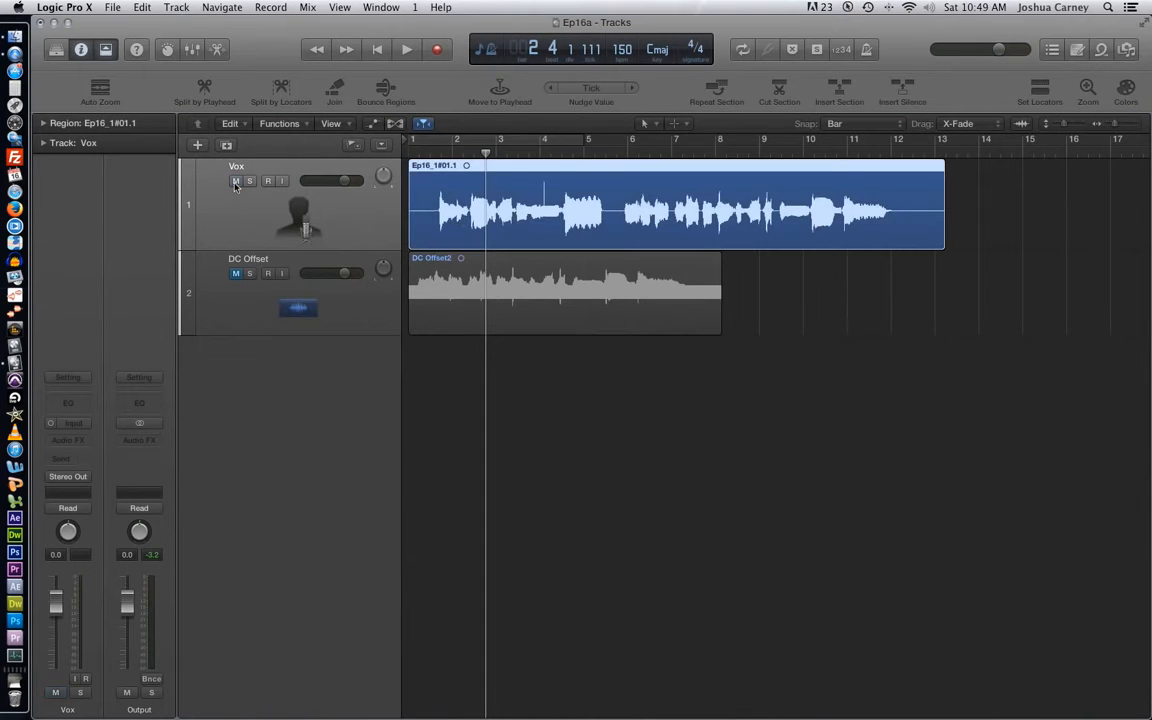
drag(189, 248, 211, 385)
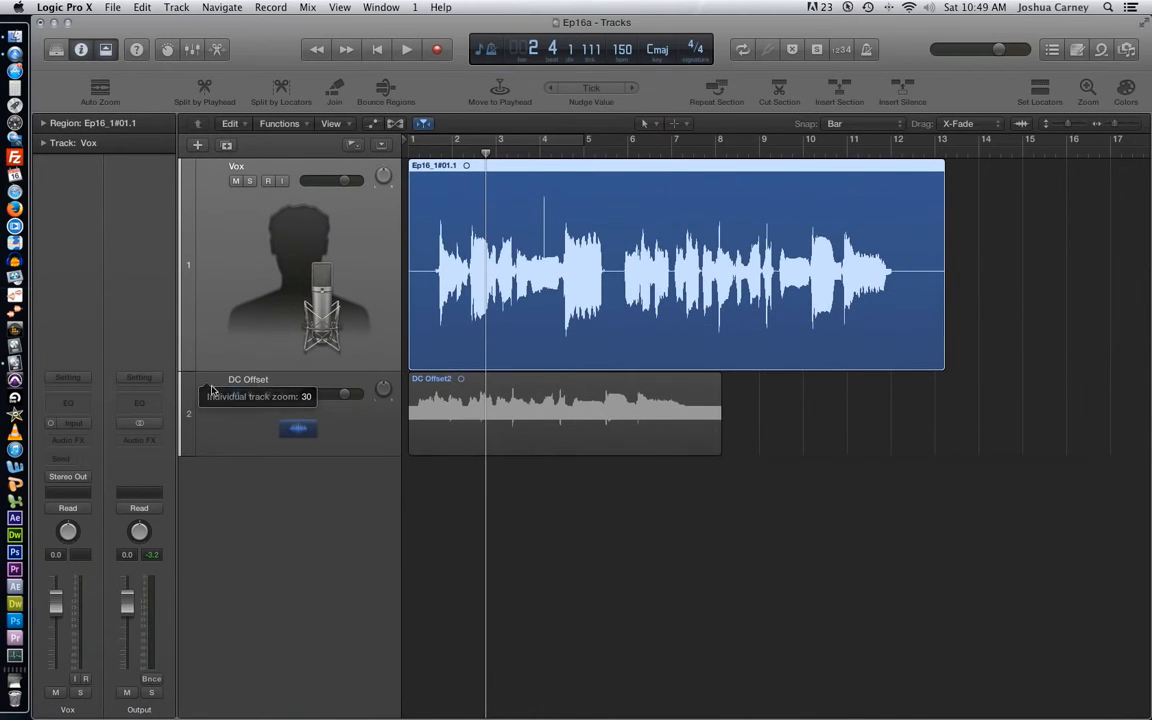
- Play the Vox recording from the project start into bar 5 and return the playhead to the beginning
key(Return)
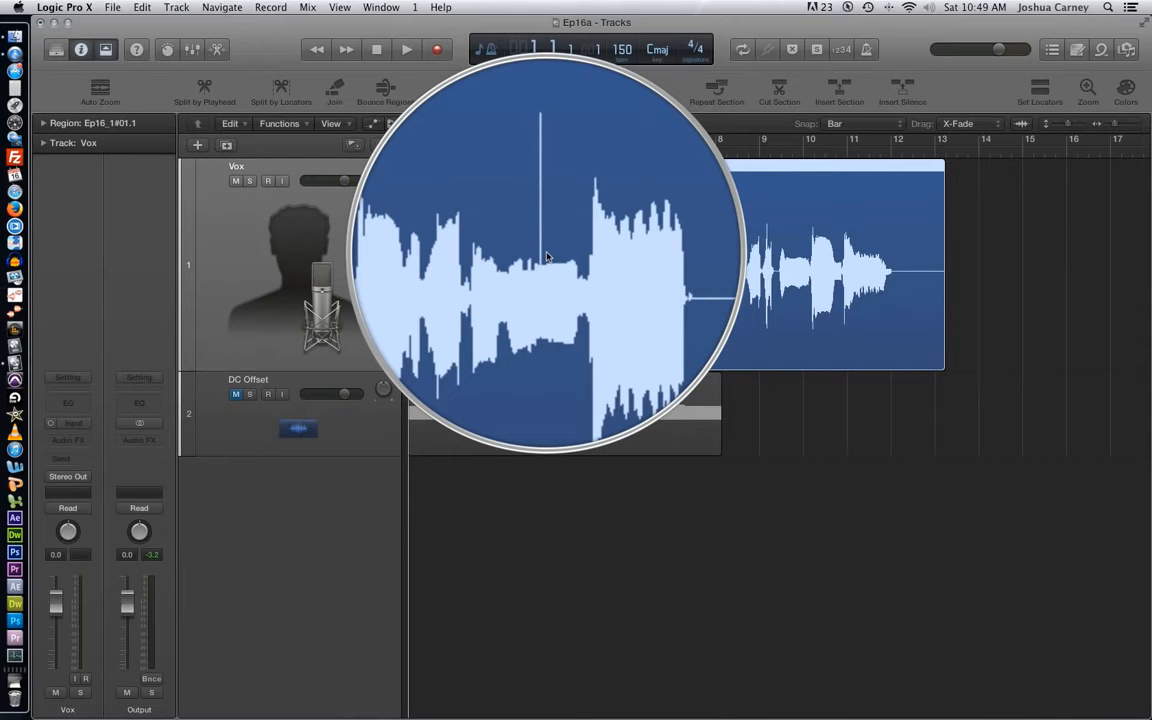
click(1010, 248)
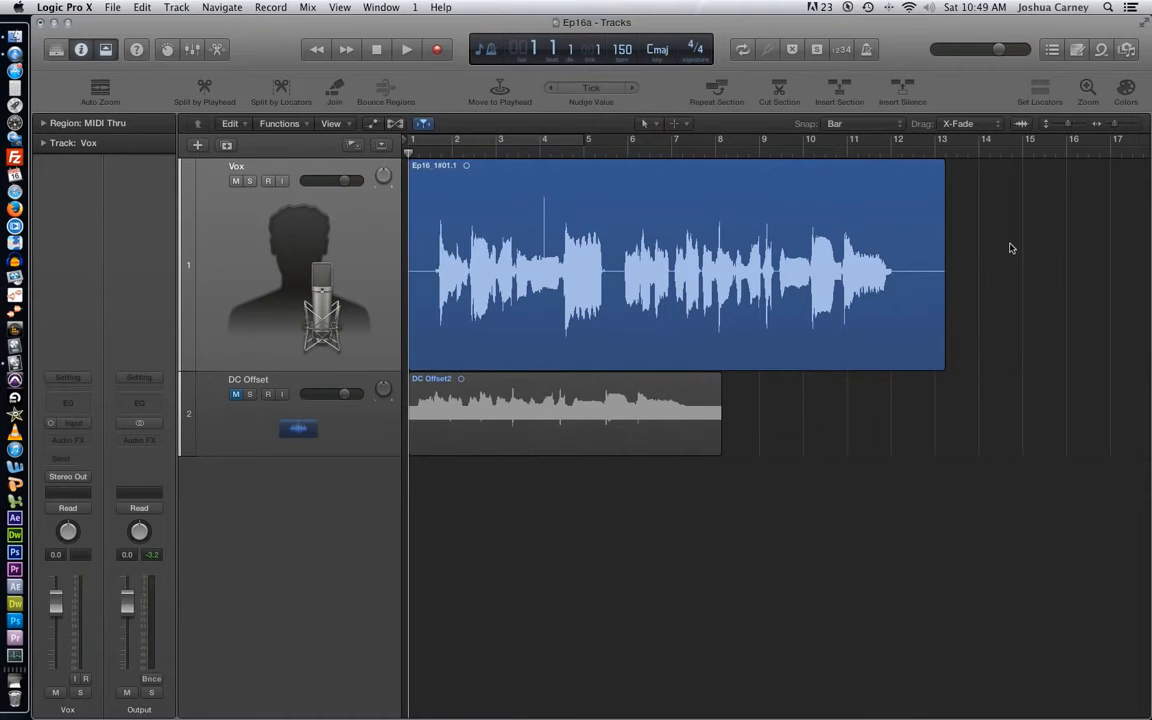
key(space)
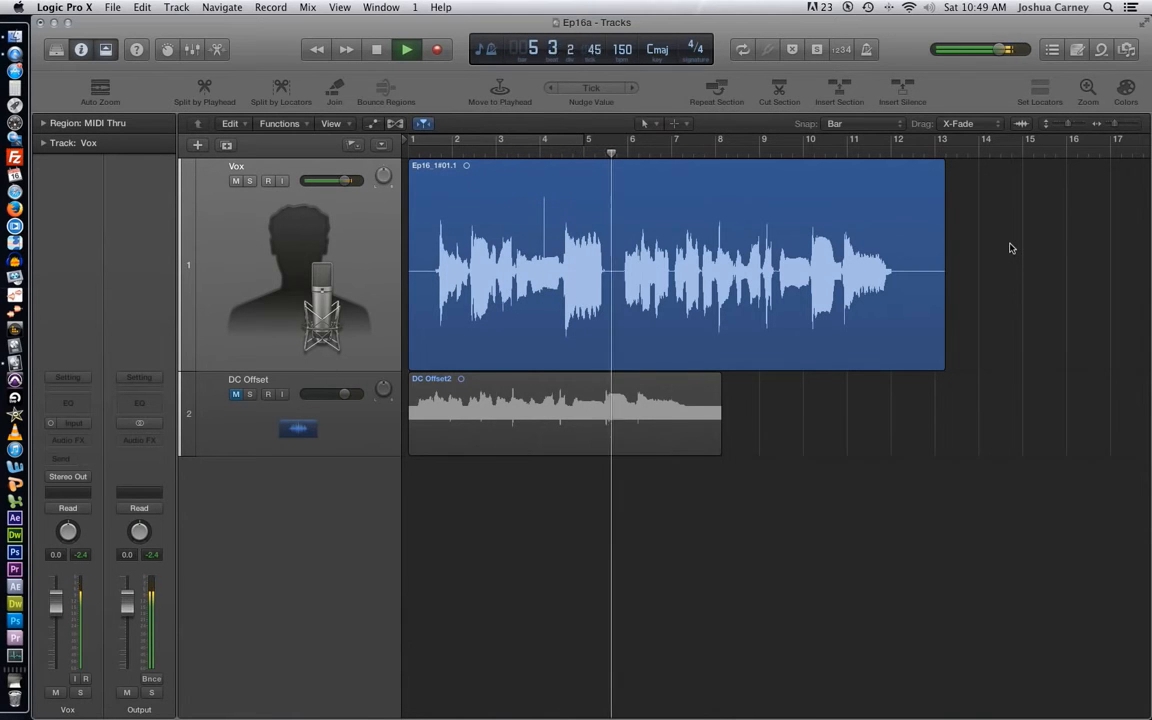
key(space)
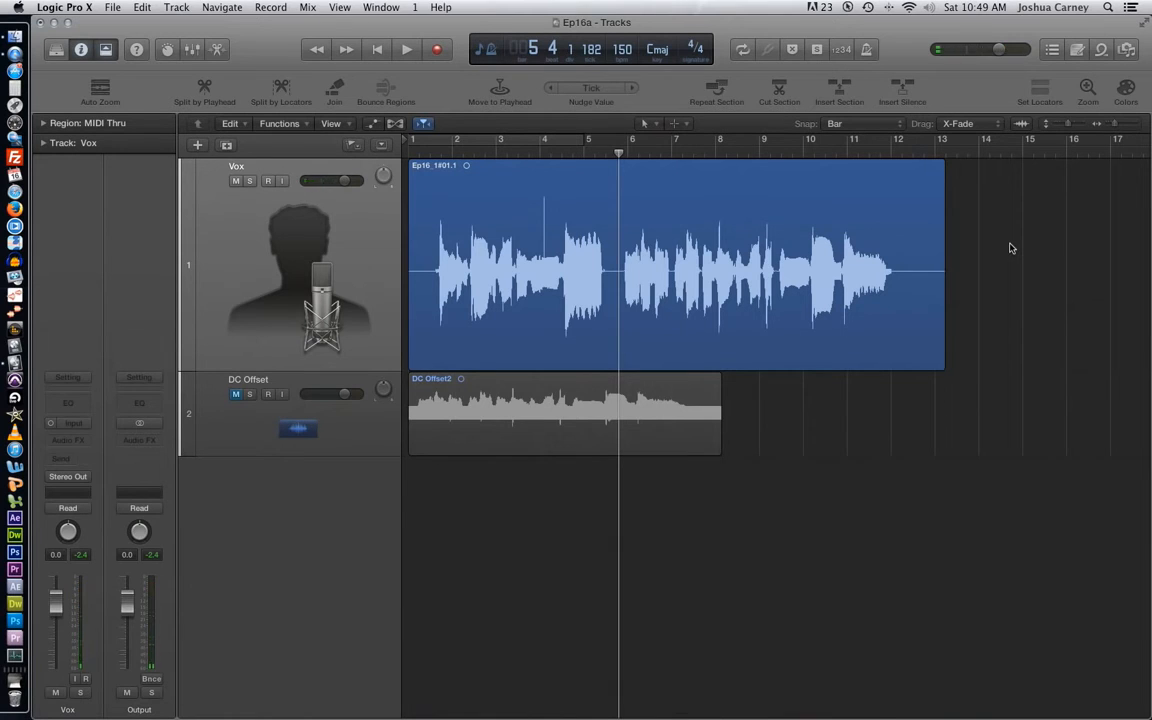
key(Return)
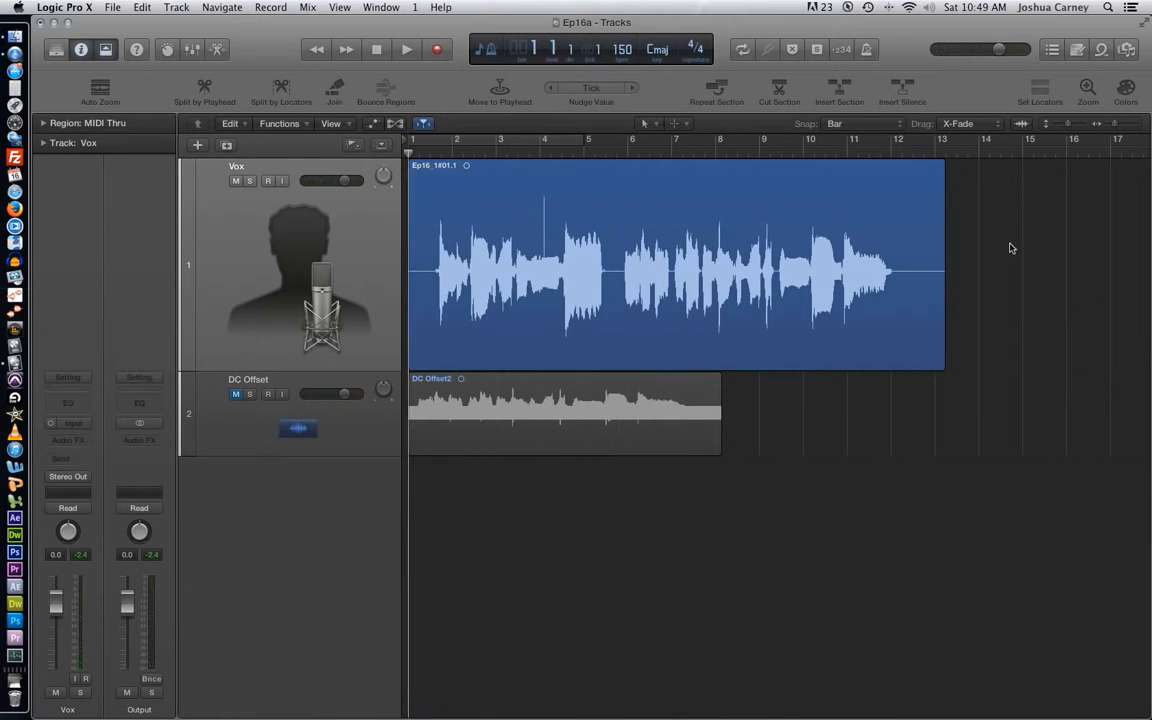
- Open the Vox region in the audio file editor and find the narrow spike in the vocal waveform
click(558, 266)
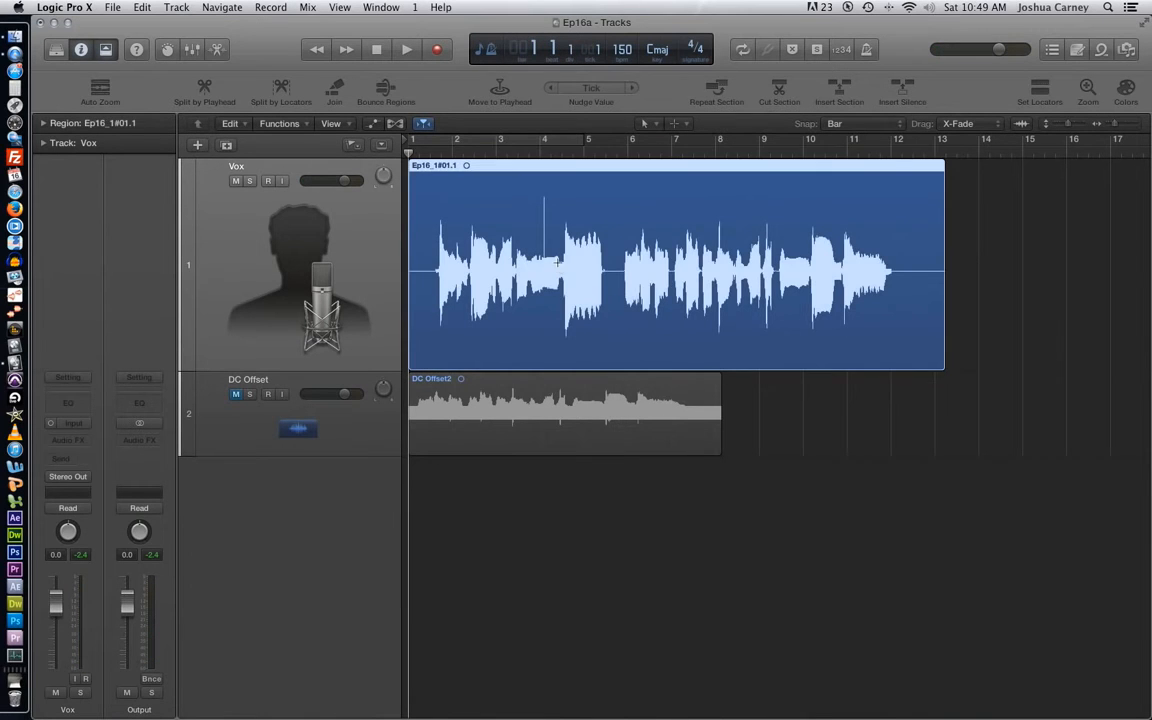
key(super+6)
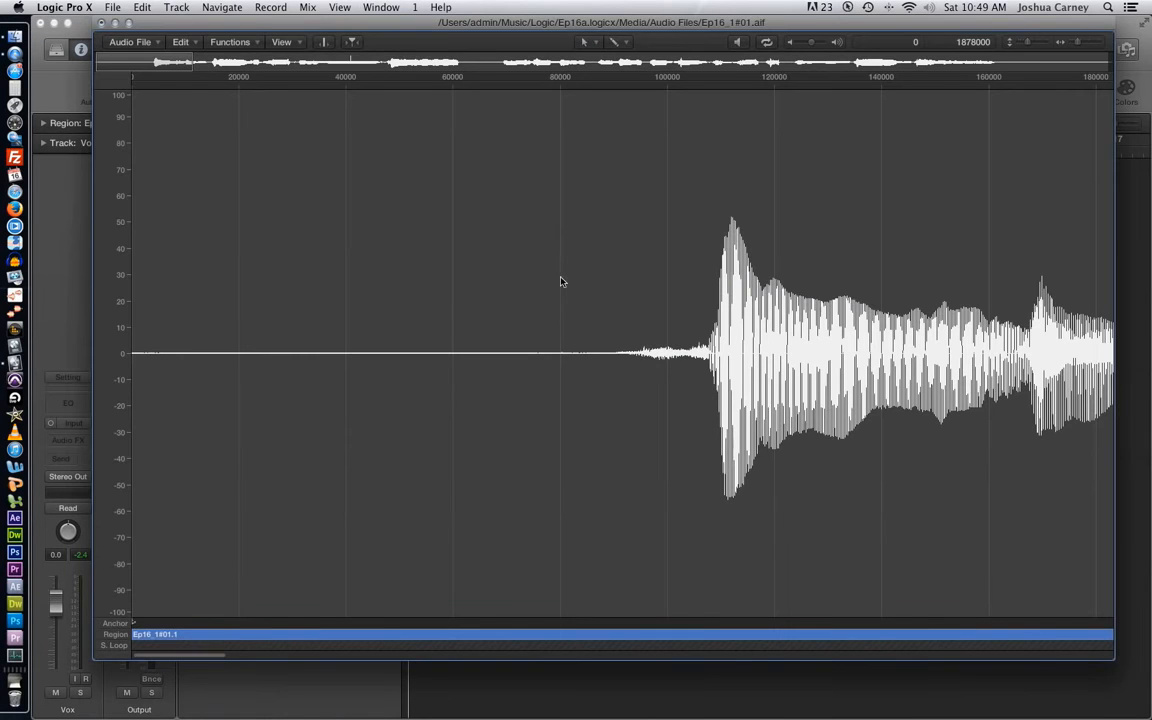
scroll(522, 234, right, 10)
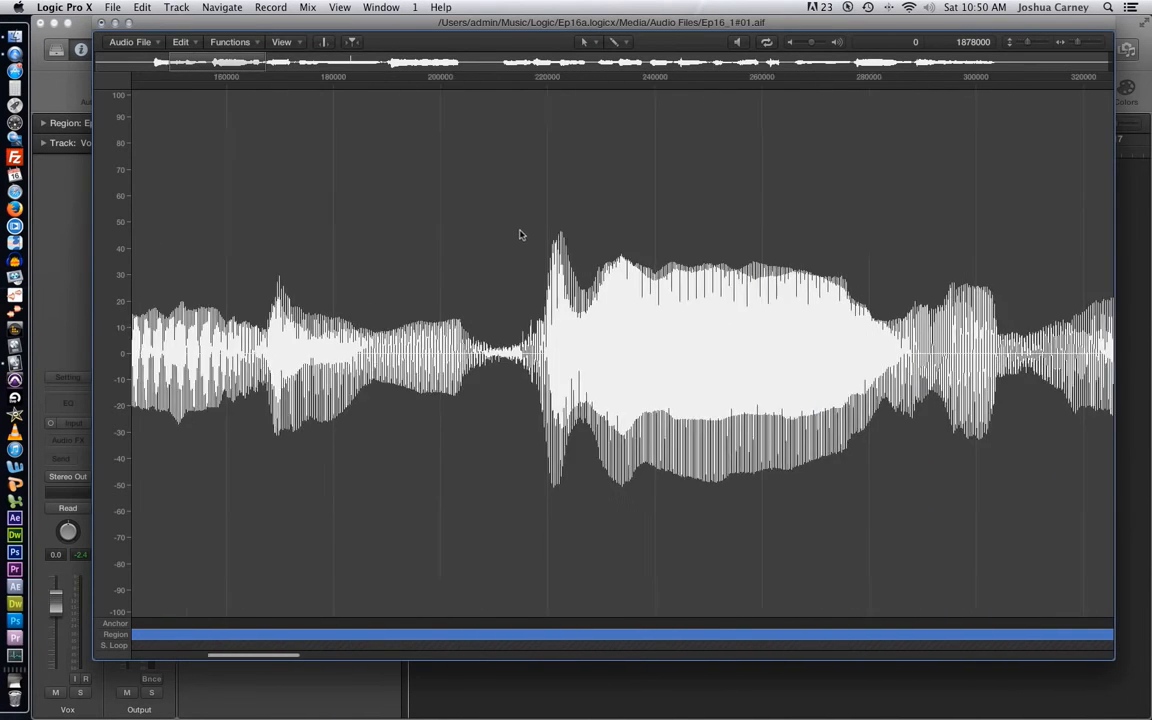
scroll(521, 234, right, 10)
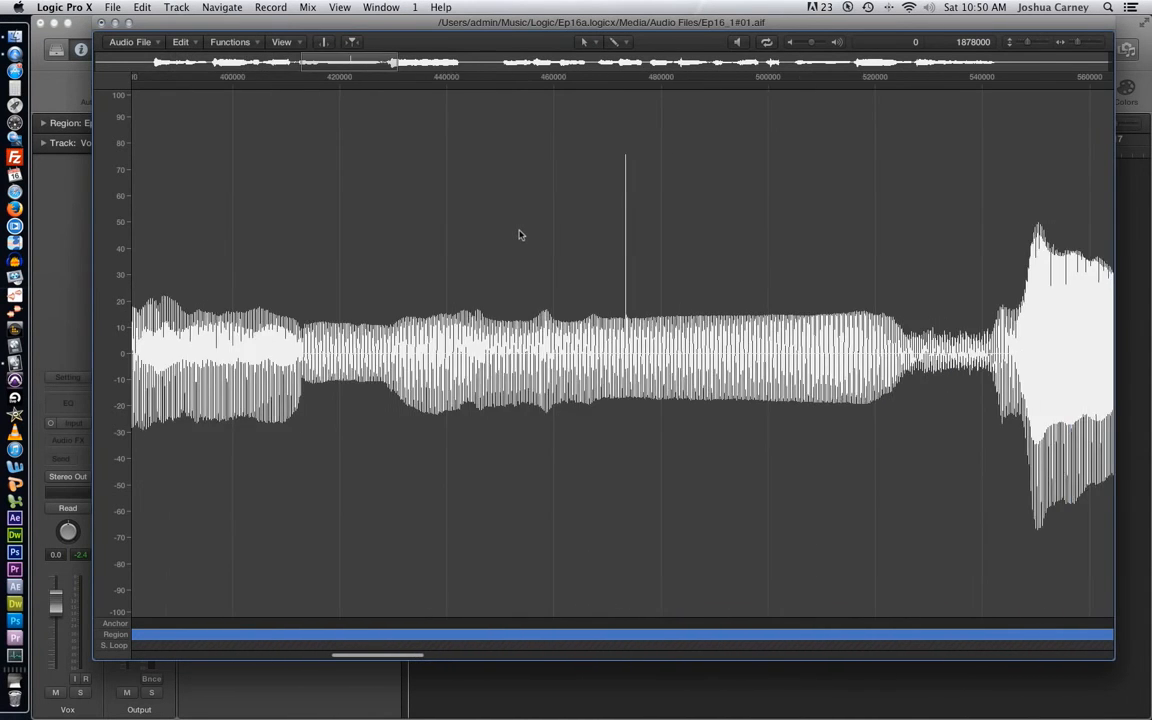
- Select the vocal passage around the spike, from about sample 433421 for 96534 samples, and preview it
click(638, 352)
click(530, 329)
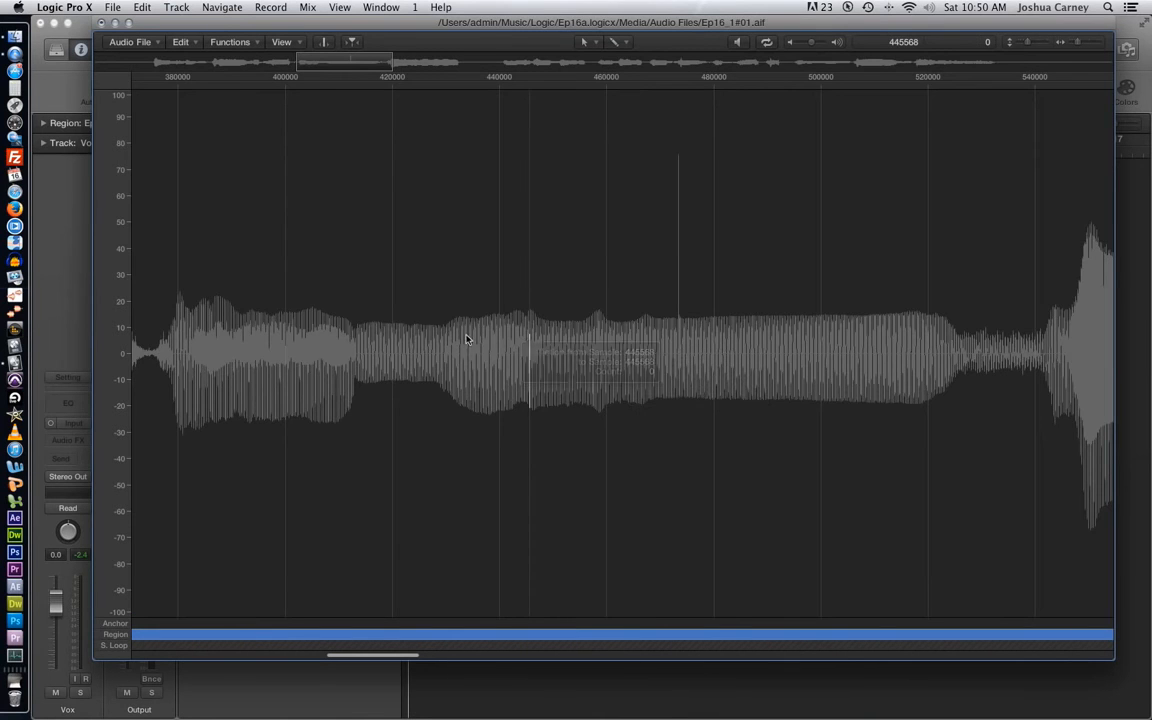
drag(465, 335, 978, 355)
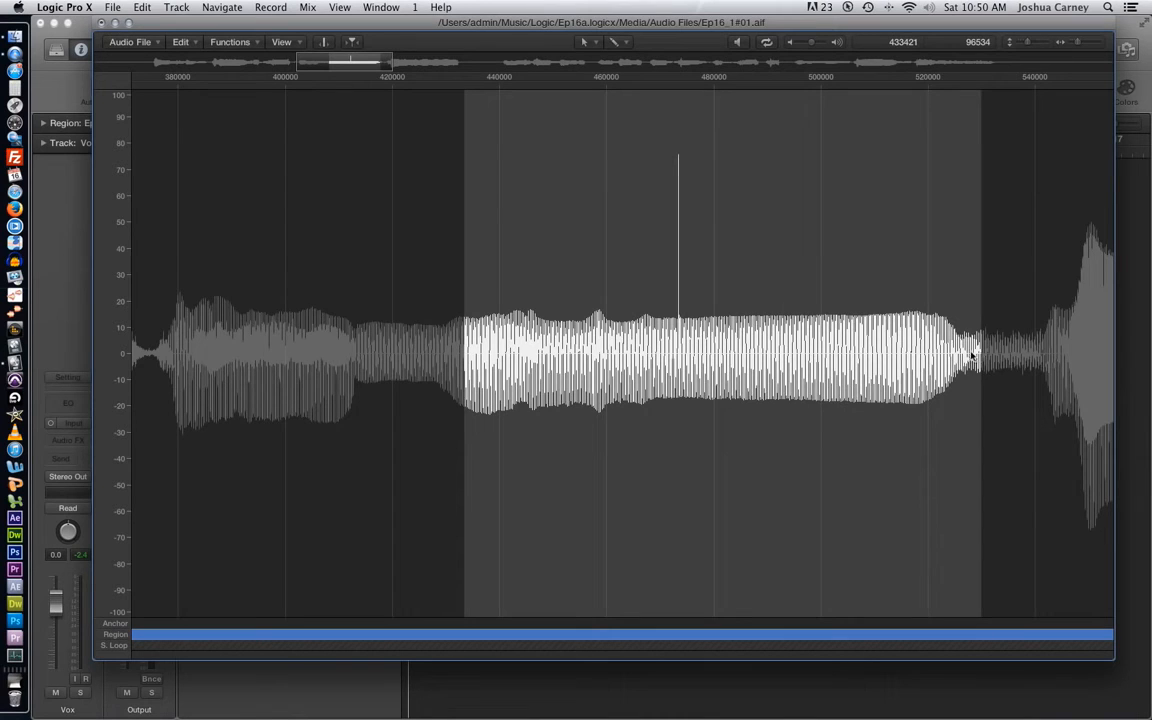
key(space)
click(806, 324)
click(677, 341)
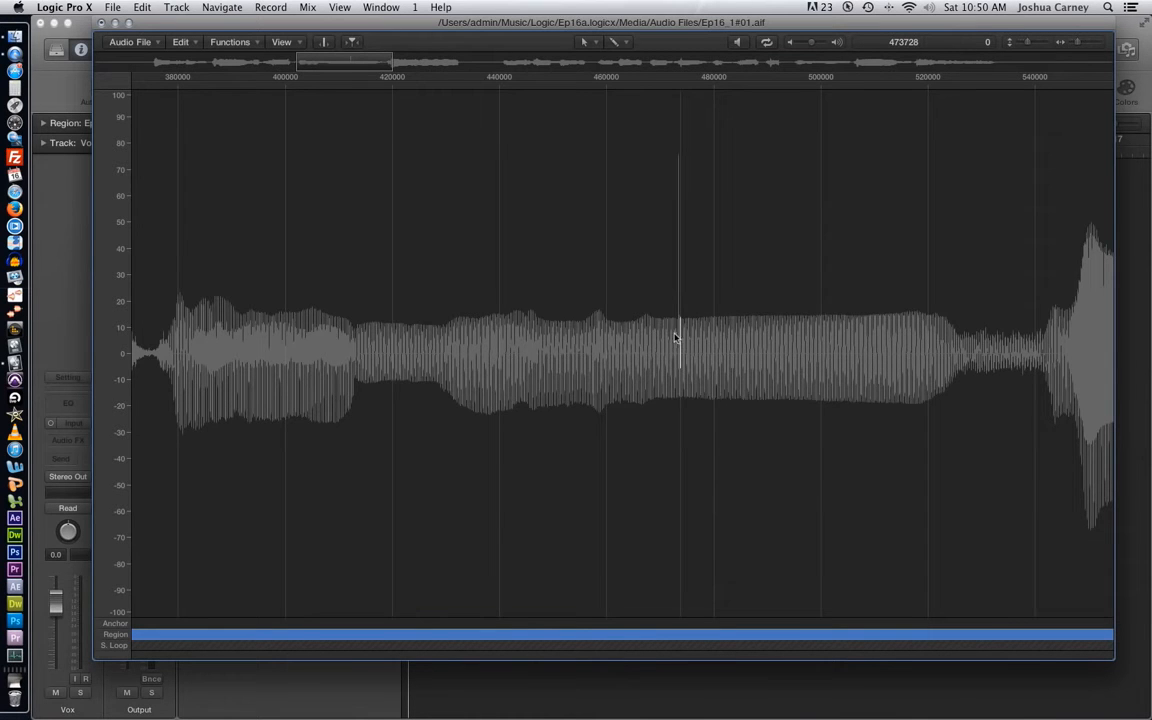
- Zoom in on the spike near sample 473500 and redraw it with the Pencil tool to match the neighbouring cycles
drag(672, 338, 686, 337)
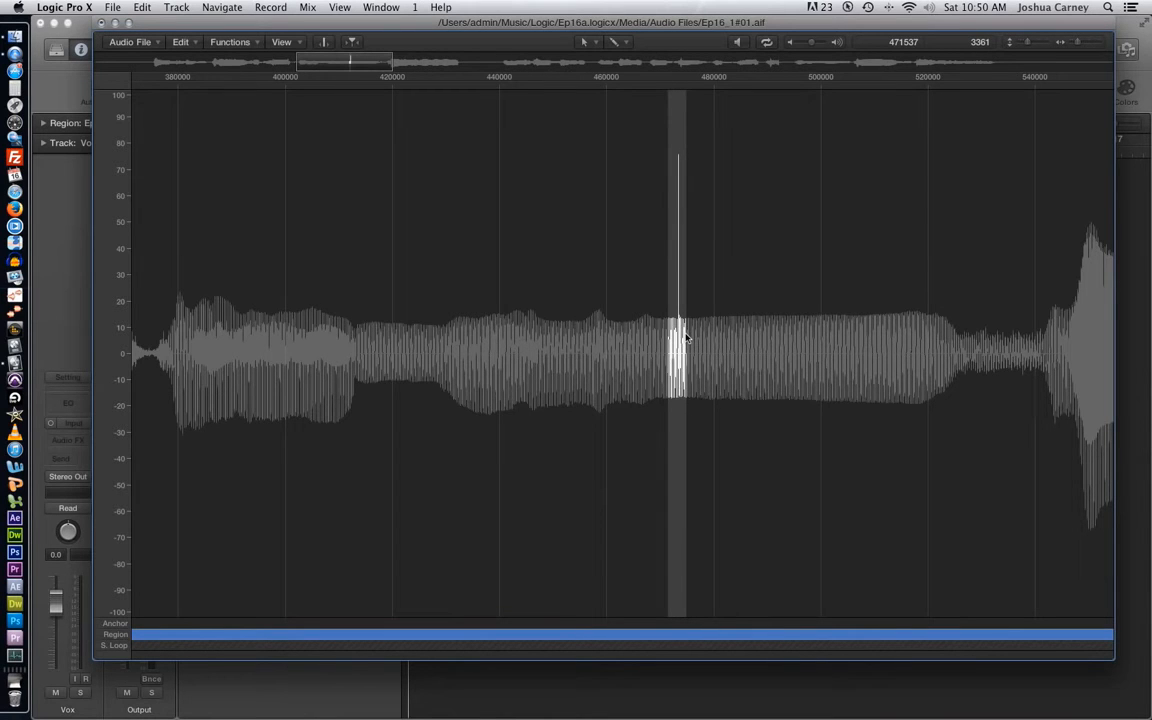
click(1102, 43)
click(1102, 43)
click(1102, 43)
click(1102, 43)
click(1102, 43)
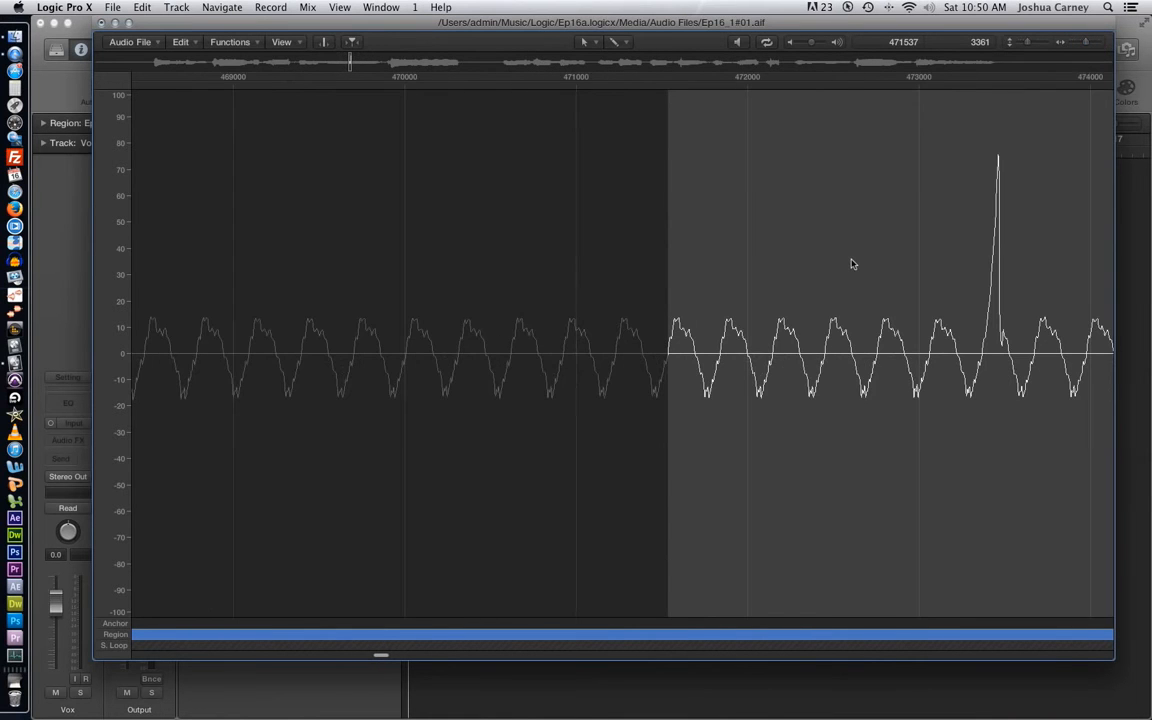
scroll(852, 264, right, 10)
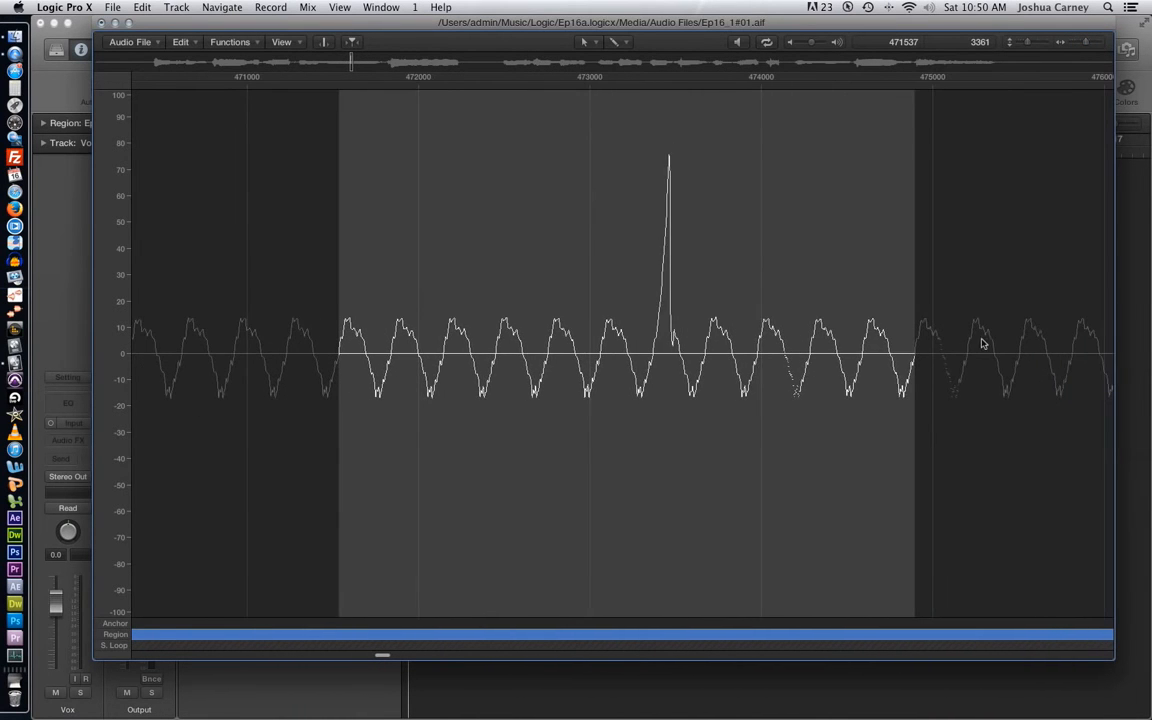
click(982, 344)
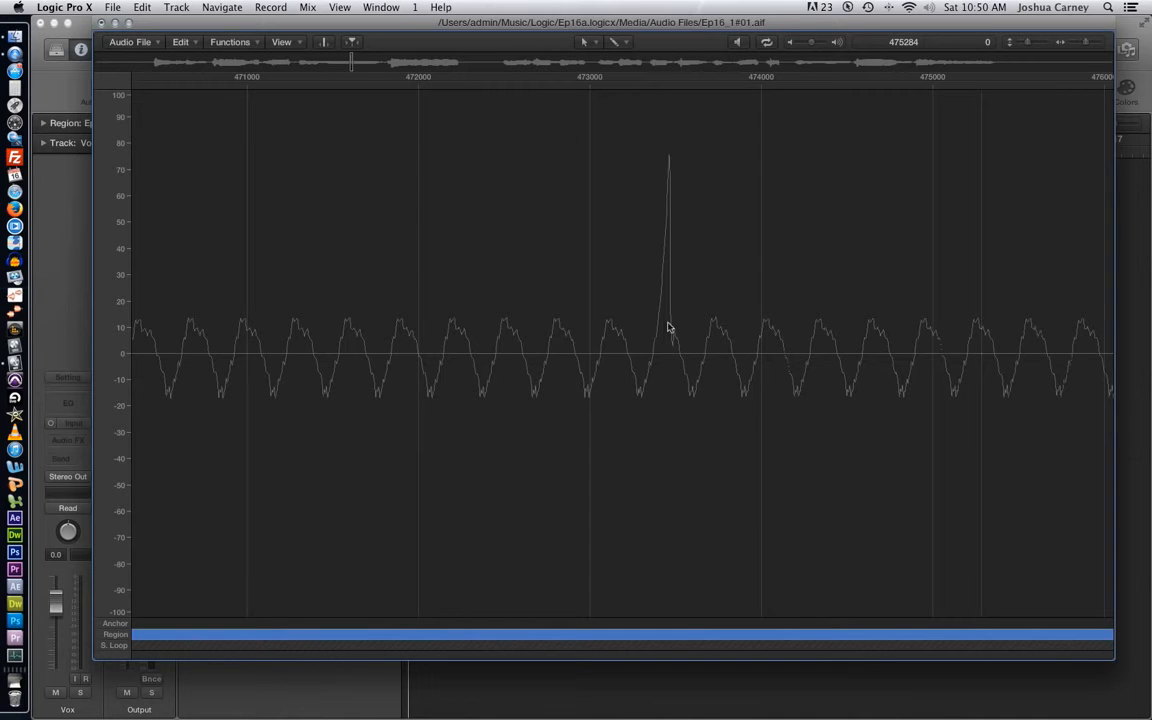
mouse_move(656, 344)
mouse_down()
mouse_move(665, 328)
mouse_move(684, 378)
mouse_up()
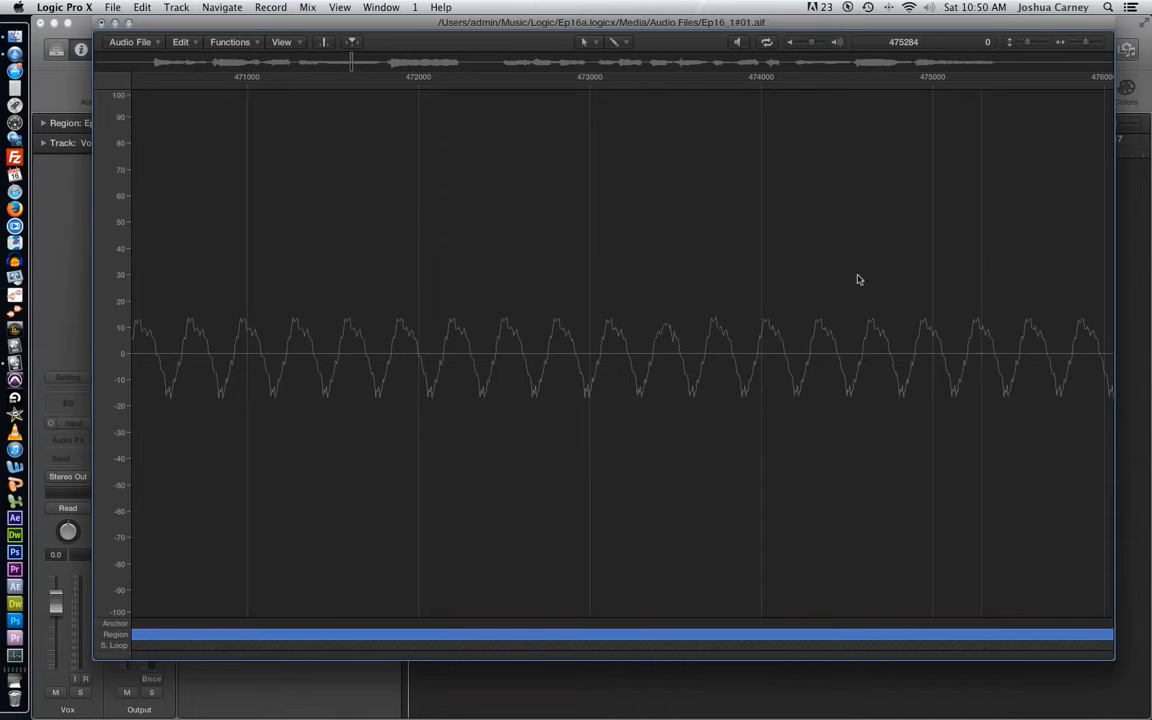
- Select the phrase containing the repaired spot, from about sample 374783 for 167528 samples, and audition it
drag(1084, 43, 1074, 47)
scroll(874, 352, right, 5)
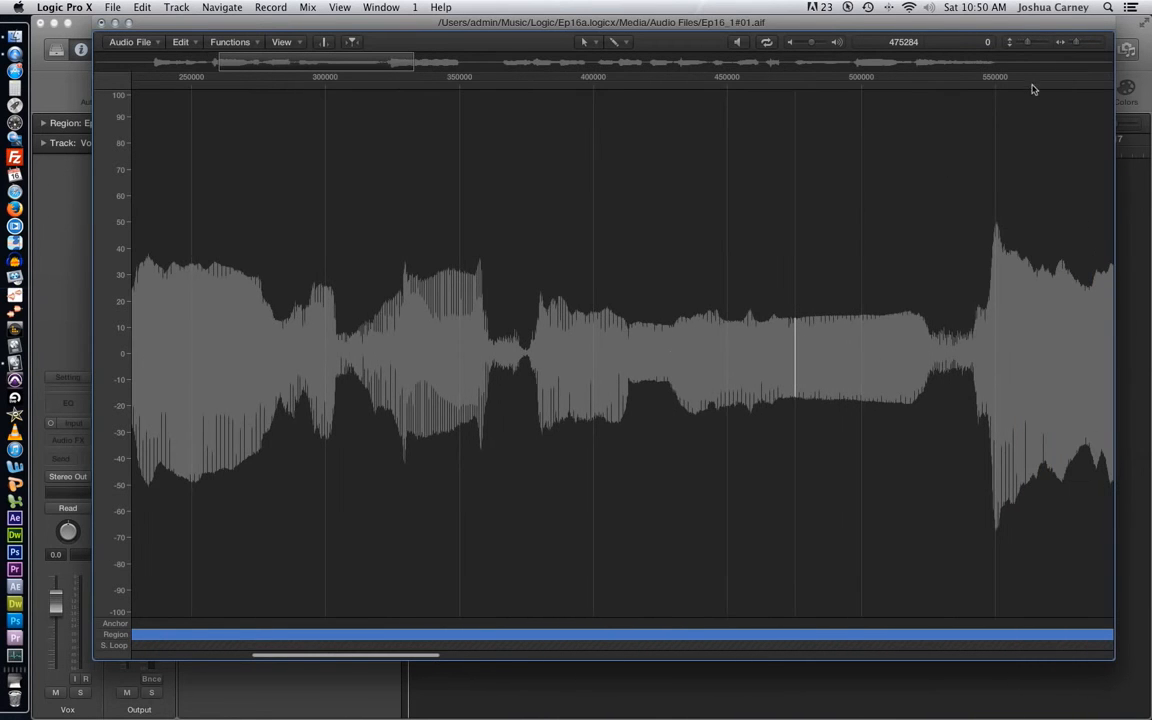
drag(1075, 43, 1073, 43)
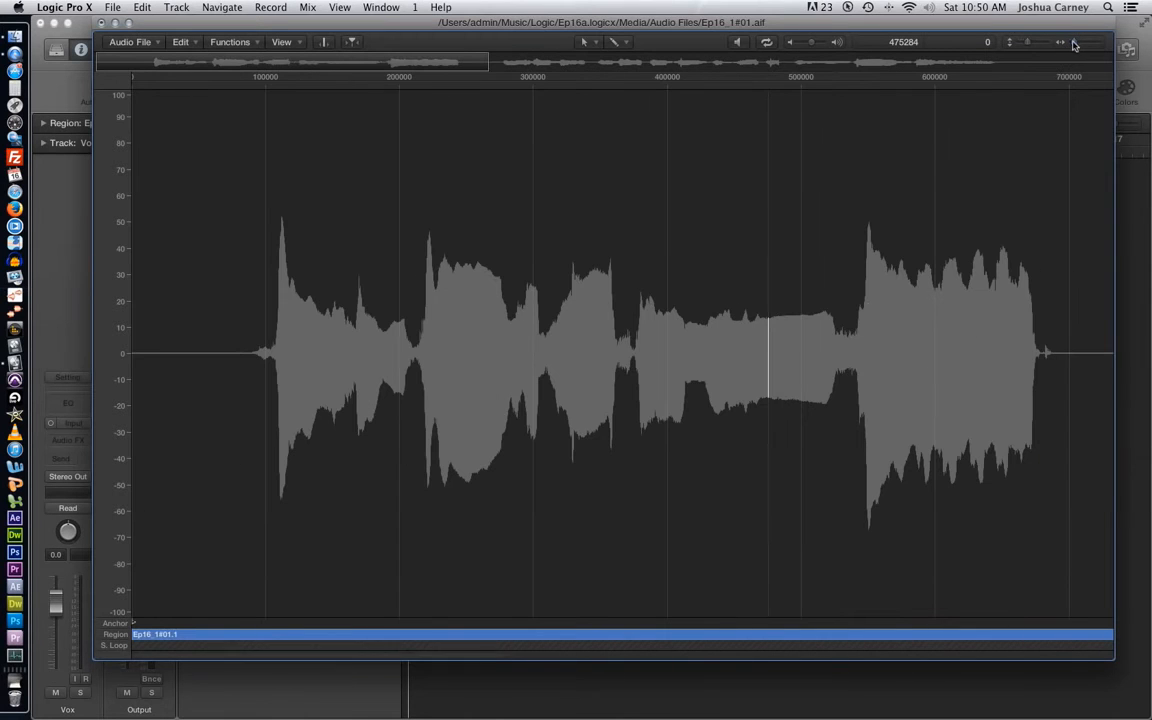
drag(633, 368, 859, 405)
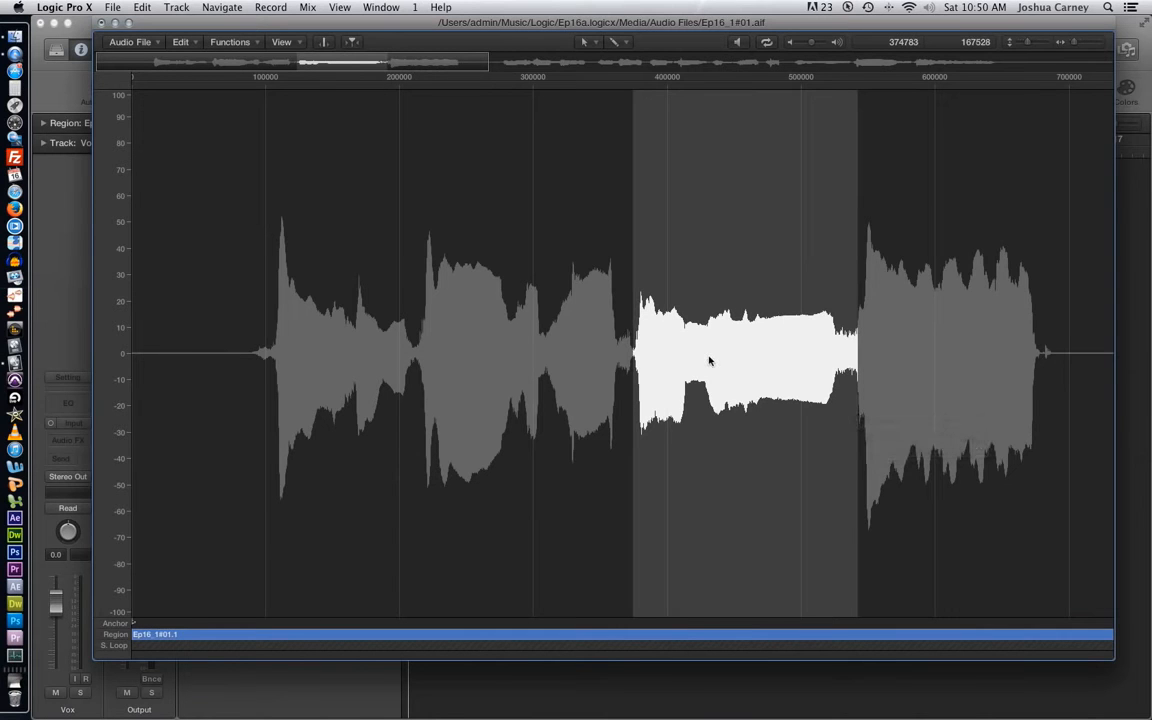
key(space)
key(space)
key(space)
click(734, 336)
- Undo the Pencil repair of the vocal spike and place the cursor just before the spike
key(super+z)
key(super+z)
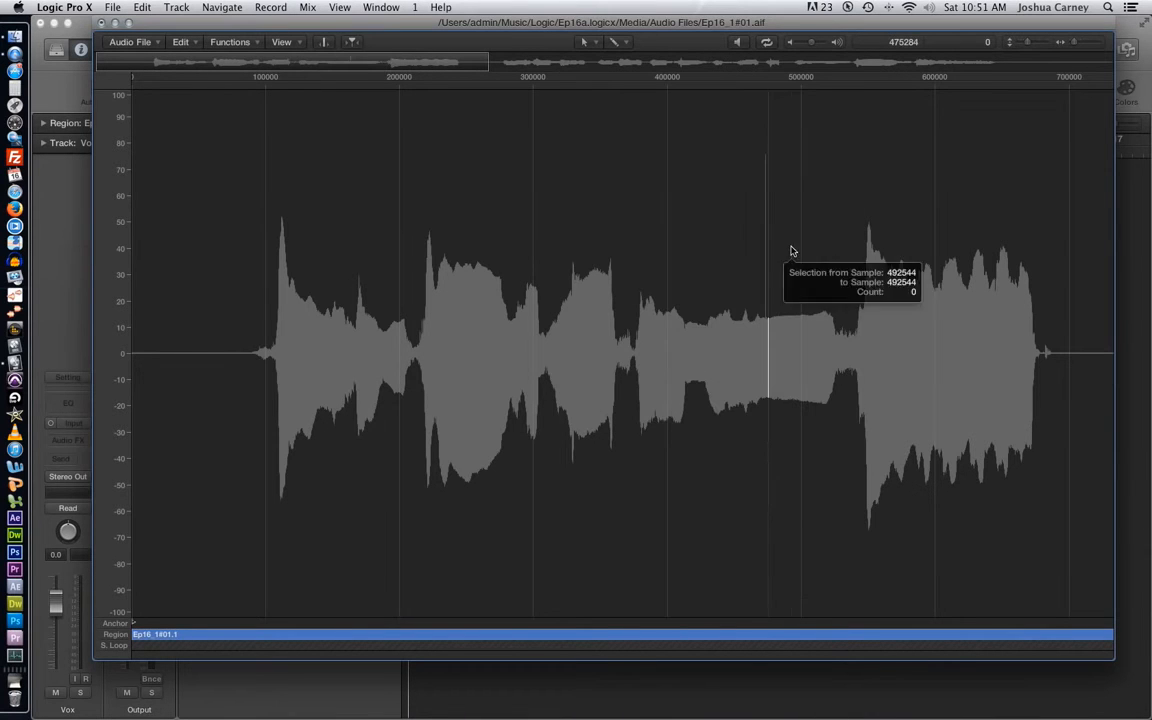
click(741, 375)
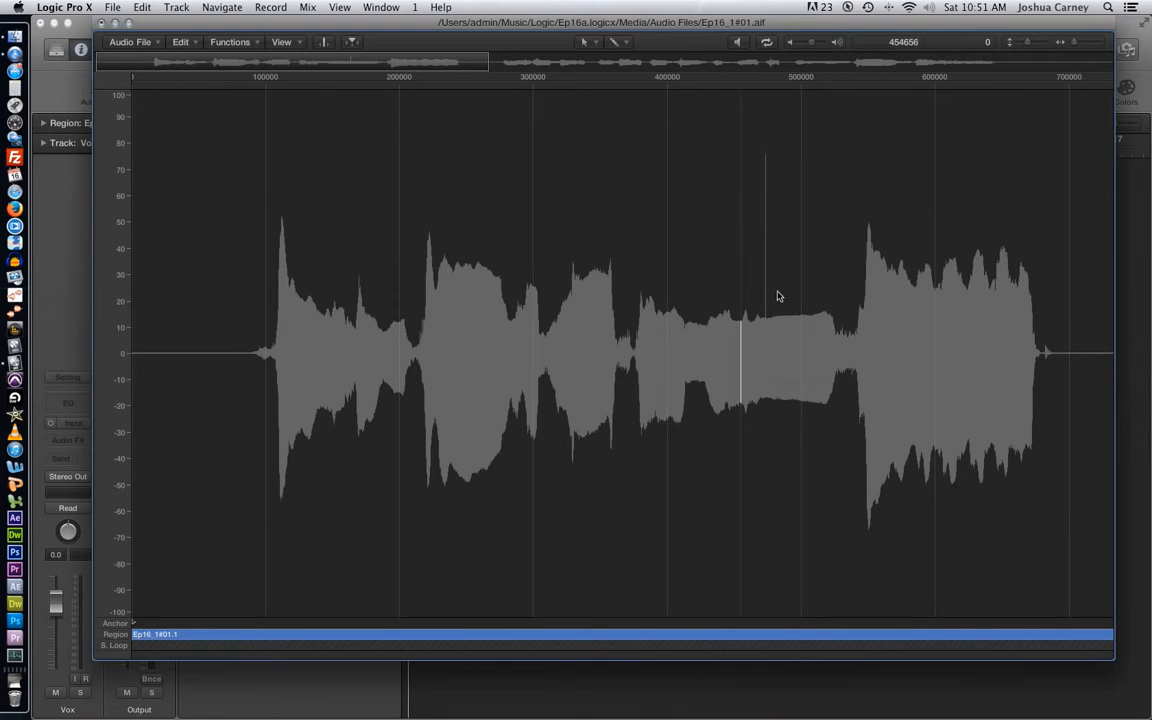
- Select the spike from sample 470927 for 5501 samples, zoom in on its individual cycles, and activate the Pointer tool
drag(762, 329, 769, 329)
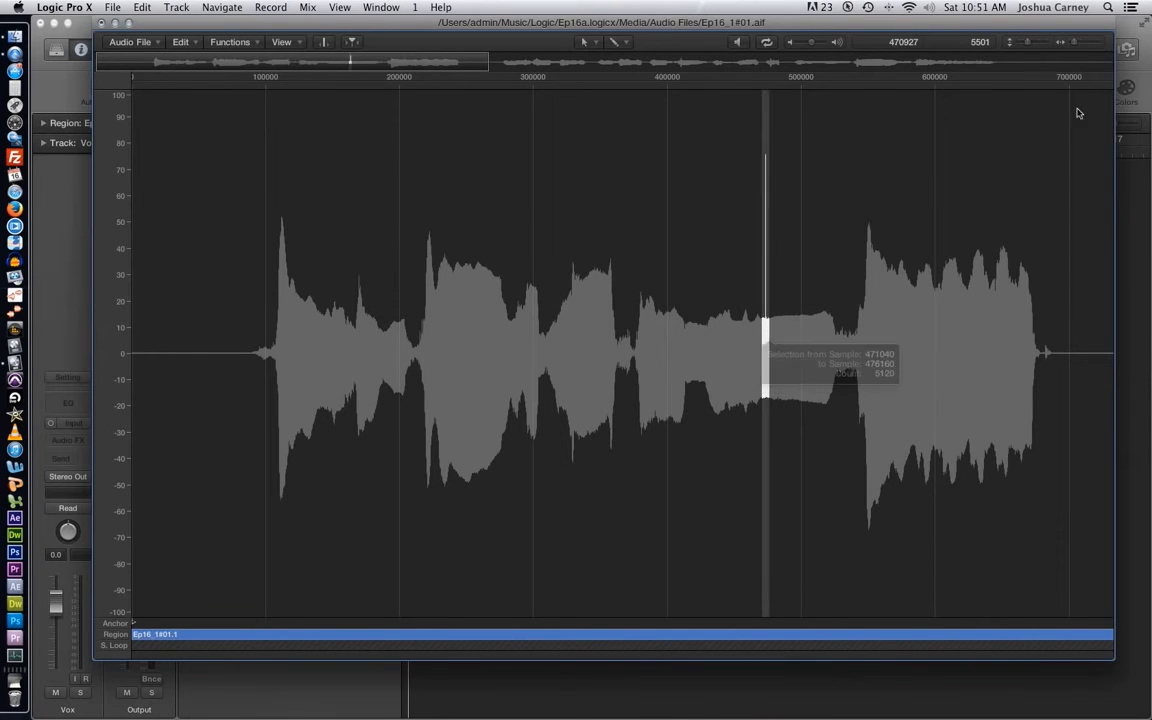
click(1102, 41)
click(1102, 41)
click(1102, 41)
click(1102, 41)
click(1102, 41)
click(1102, 41)
click(1102, 43)
scroll(884, 286, right, 10)
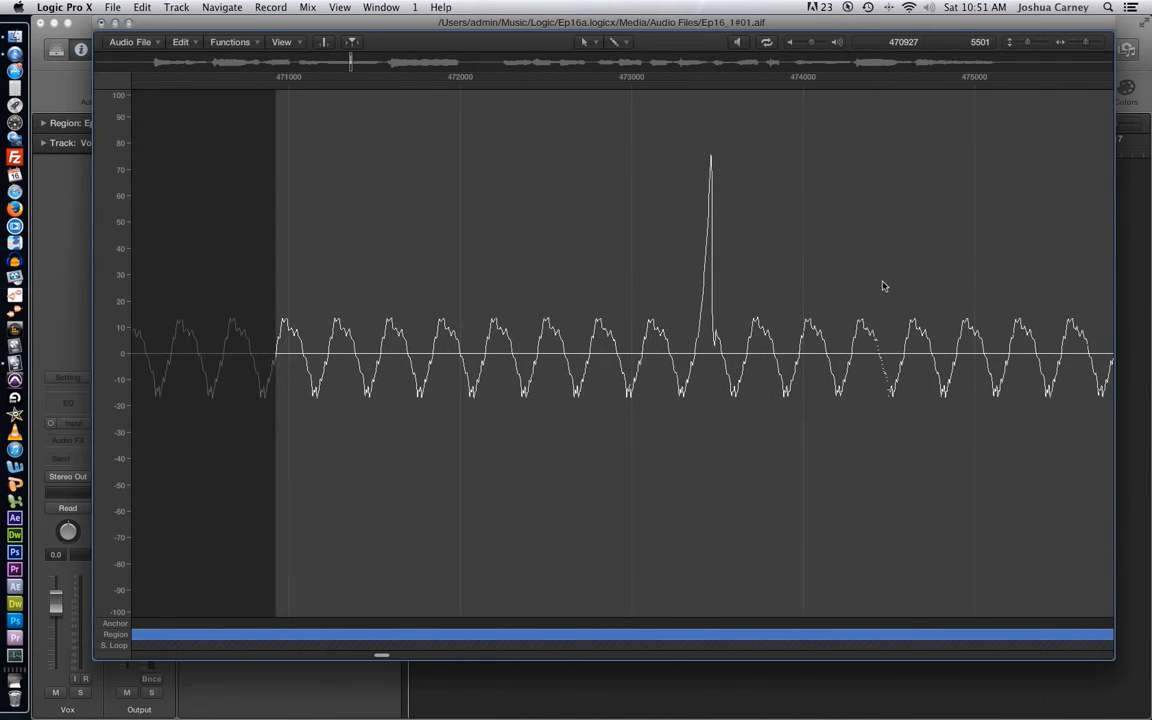
click(884, 286)
click(585, 42)
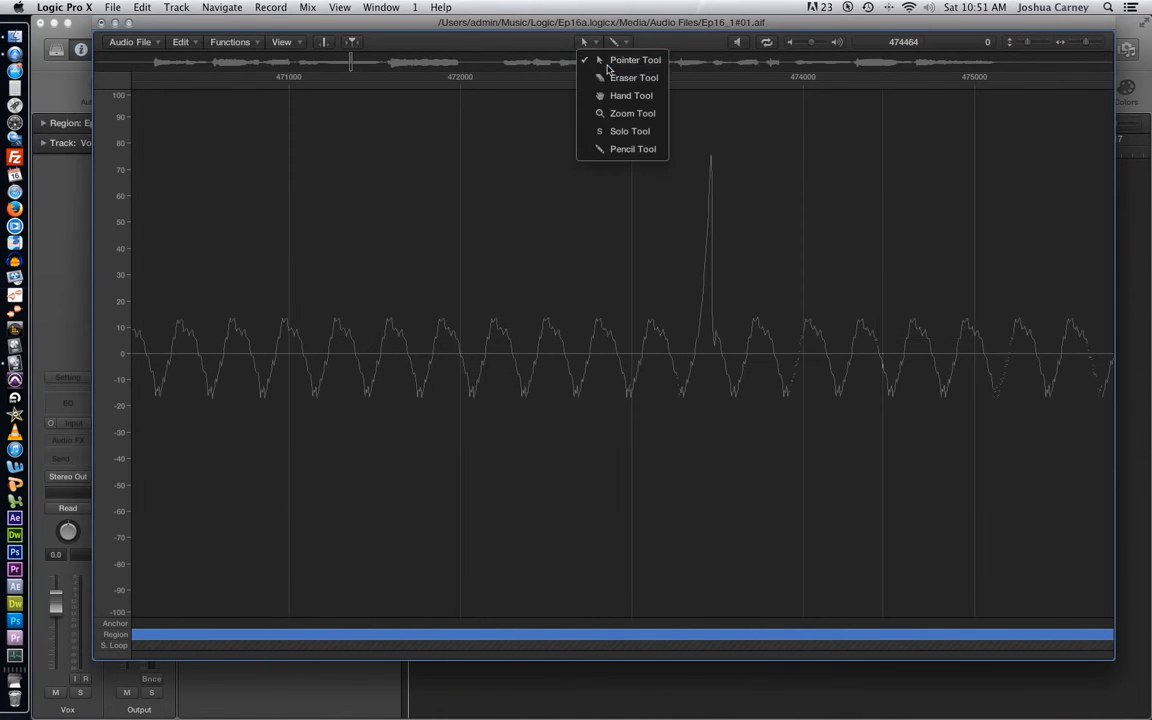
click(606, 62)
- Select the cycles around the spike from sample 473063 for 611 samples and check the Snap Edits to Zero Crossings option
drag(686, 360, 736, 383)
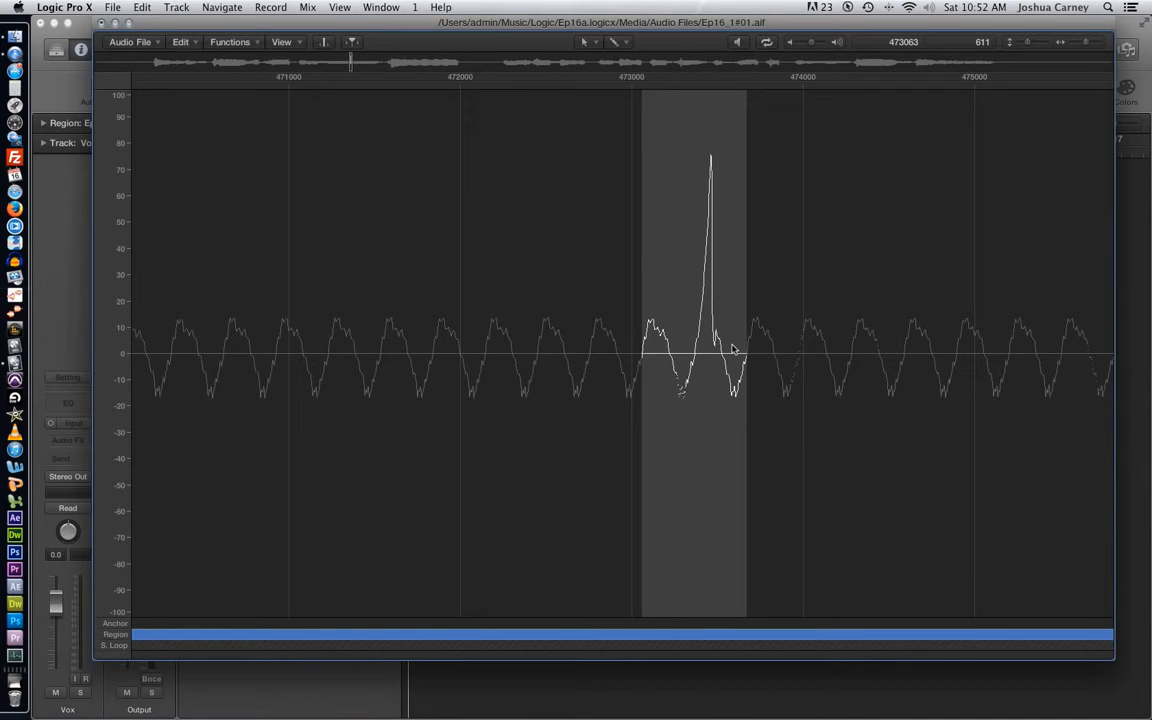
click(786, 330)
right_click(660, 290)
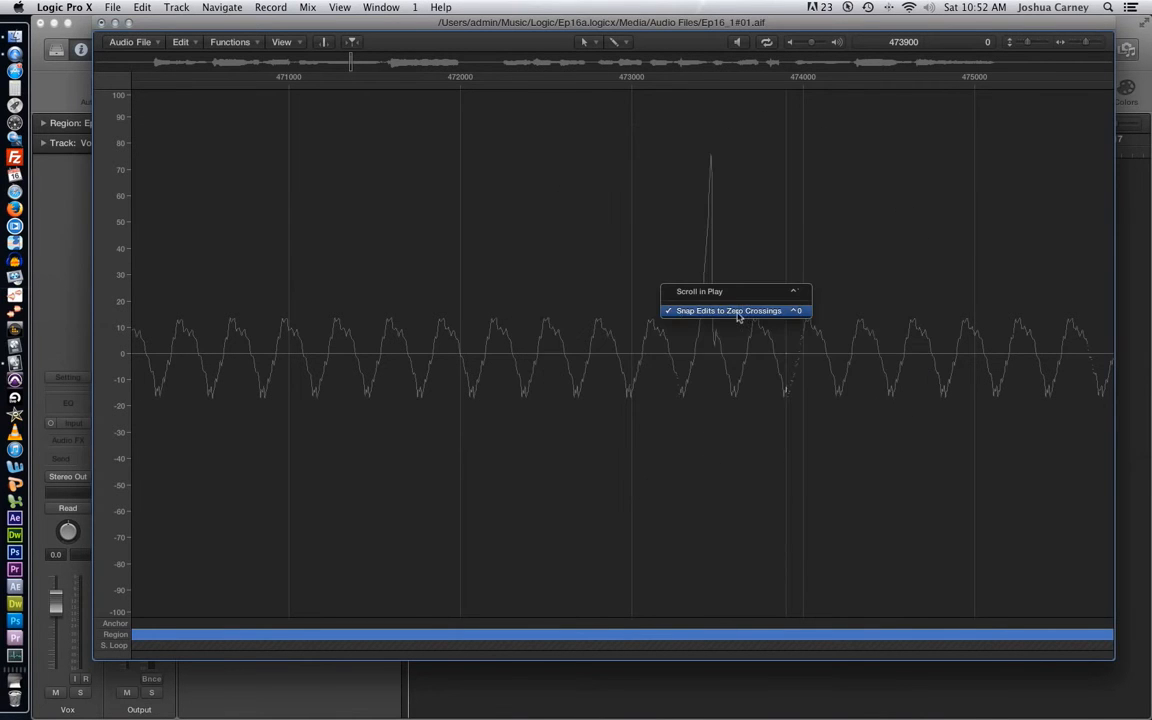
click(623, 309)
- Select the spiked cycles between zero crossings, from sample 473063 for 611 samples, and permanently delete them from the audio file
drag(689, 356, 728, 365)
drag(641, 340, 746, 365)
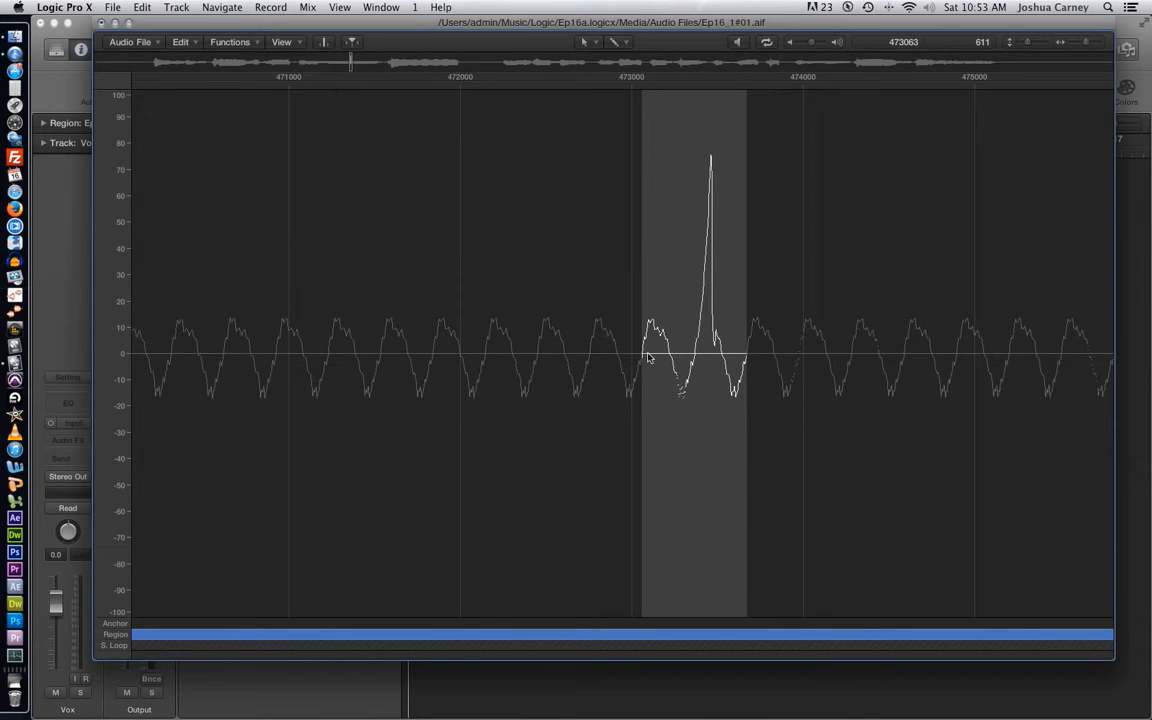
key(Delete)
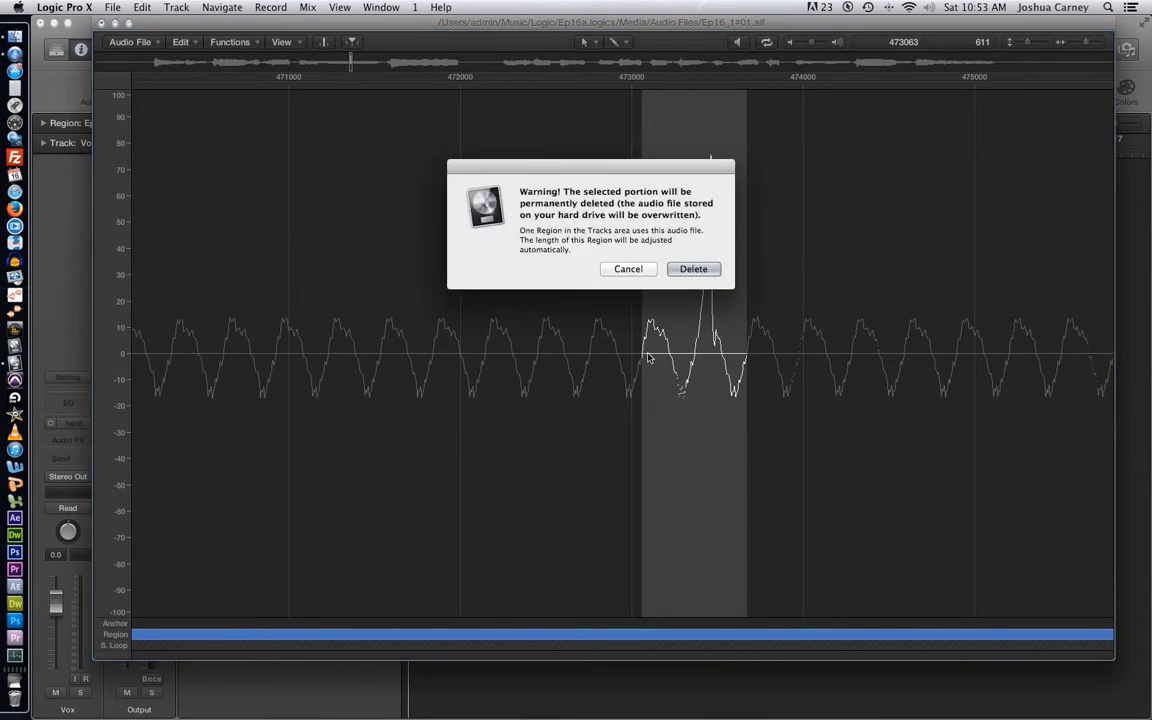
click(705, 268)
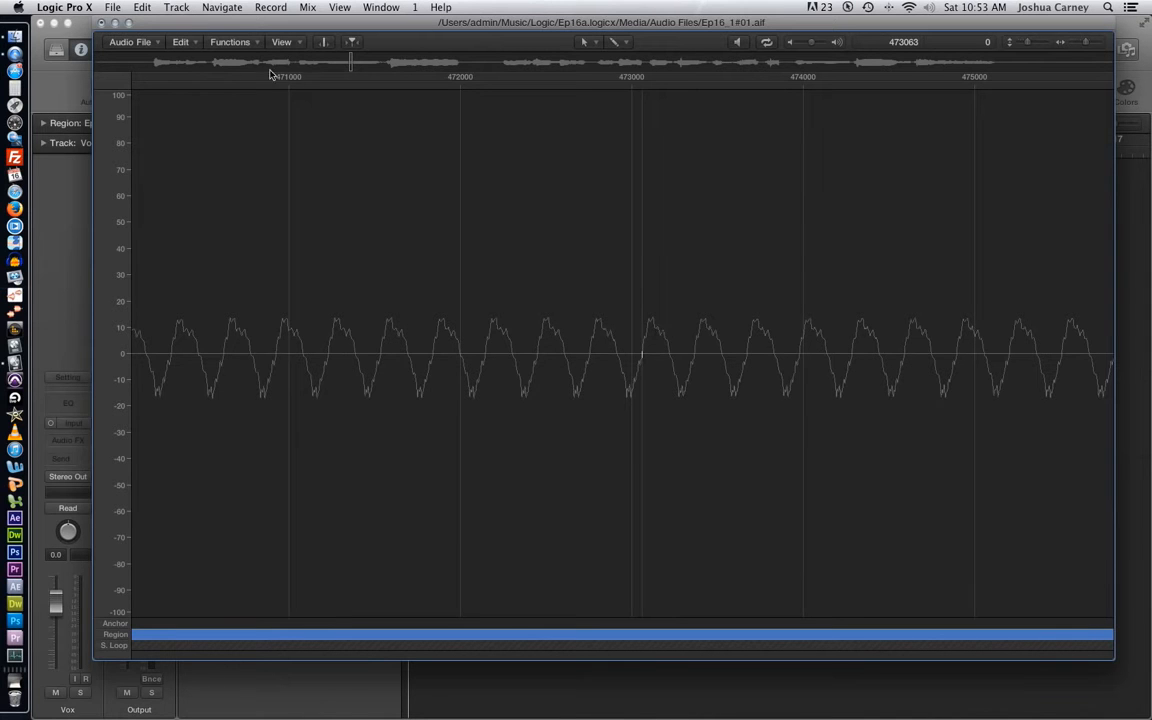
- Select the phrase containing the deletion point, from about sample 374268 for 164359 samples, and audition it
drag(1085, 41, 1077, 46)
click(726, 300)
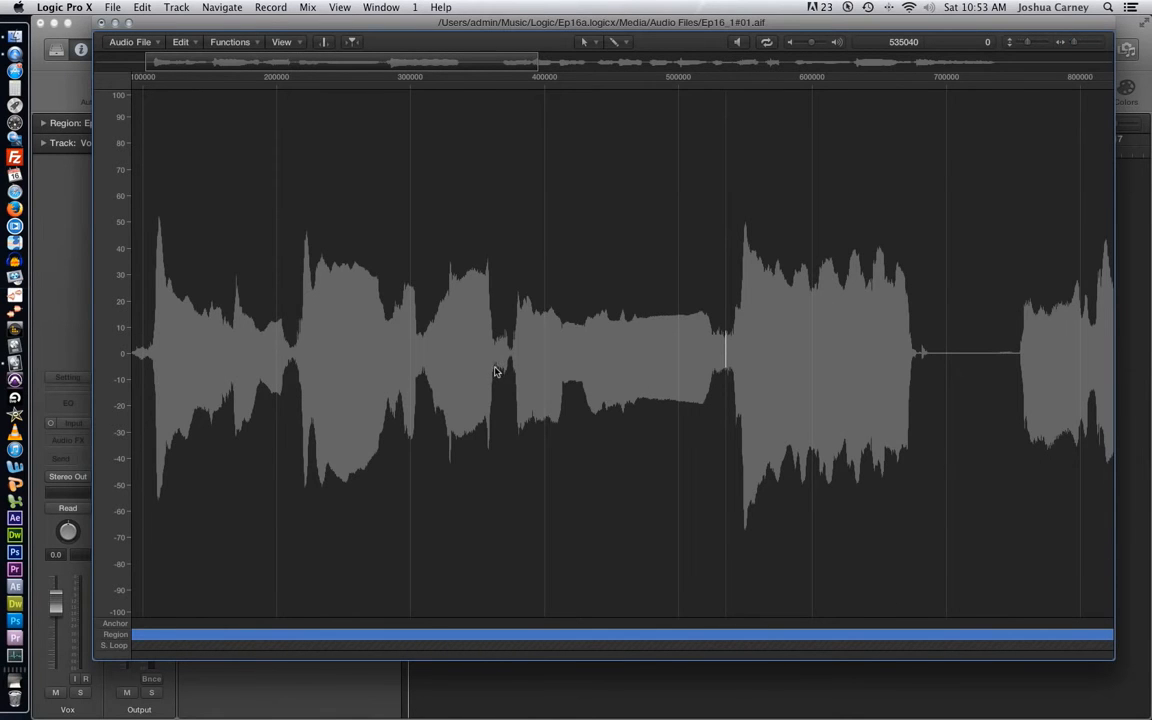
drag(511, 366, 729, 393)
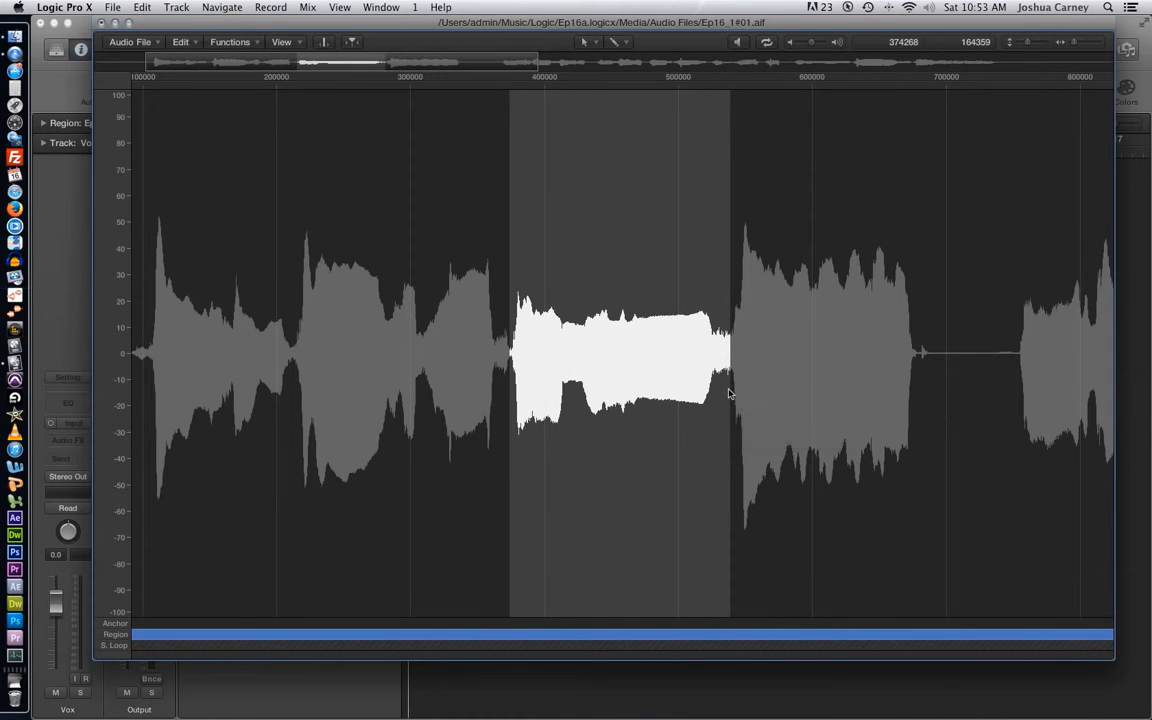
key(space)
click(782, 378)
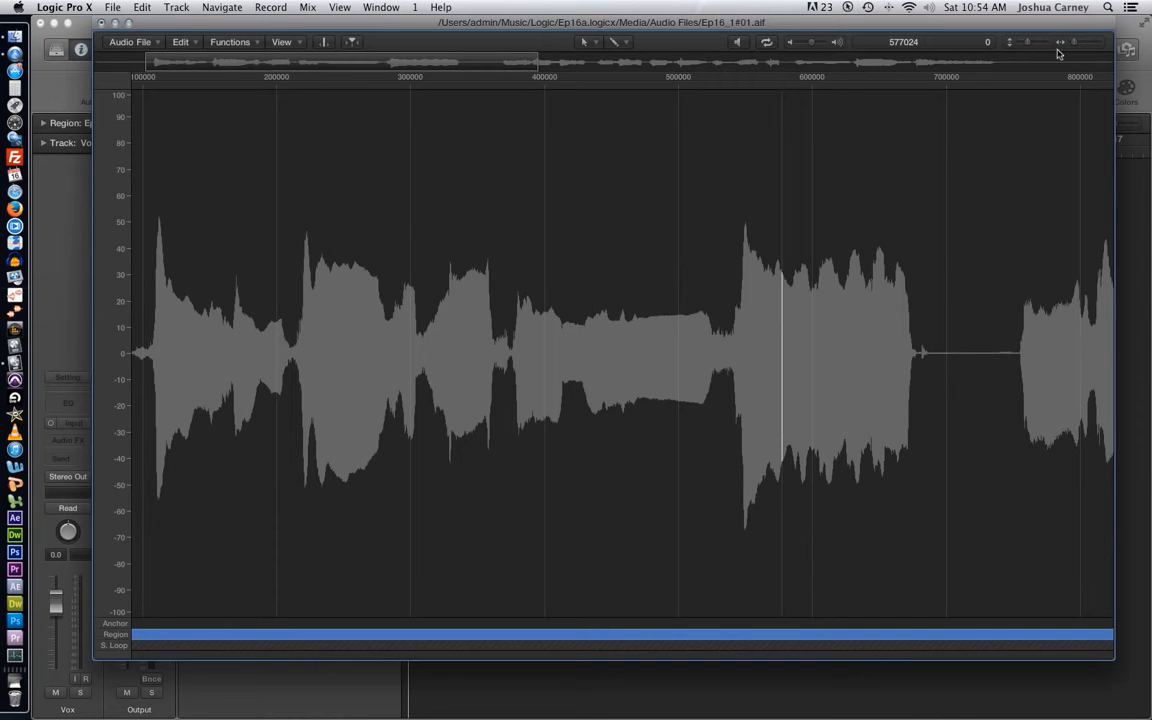
- Display the whole vocal file and look through the available processing functions
drag(1072, 45, 966, 42)
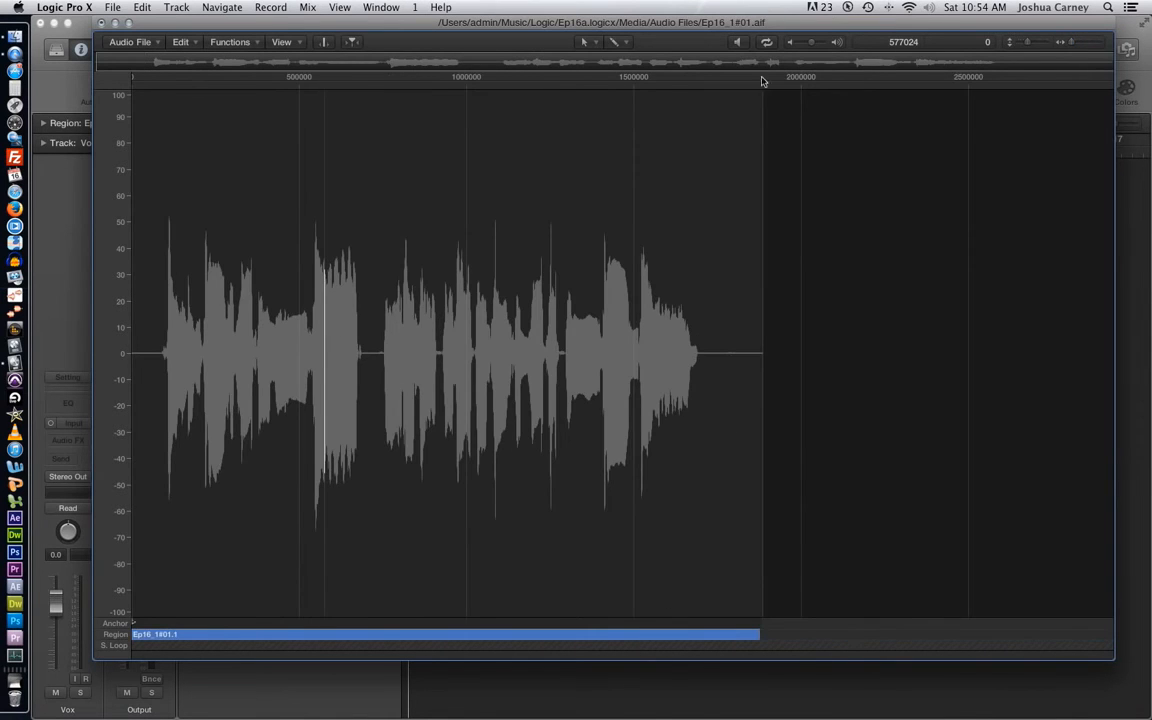
click(231, 43)
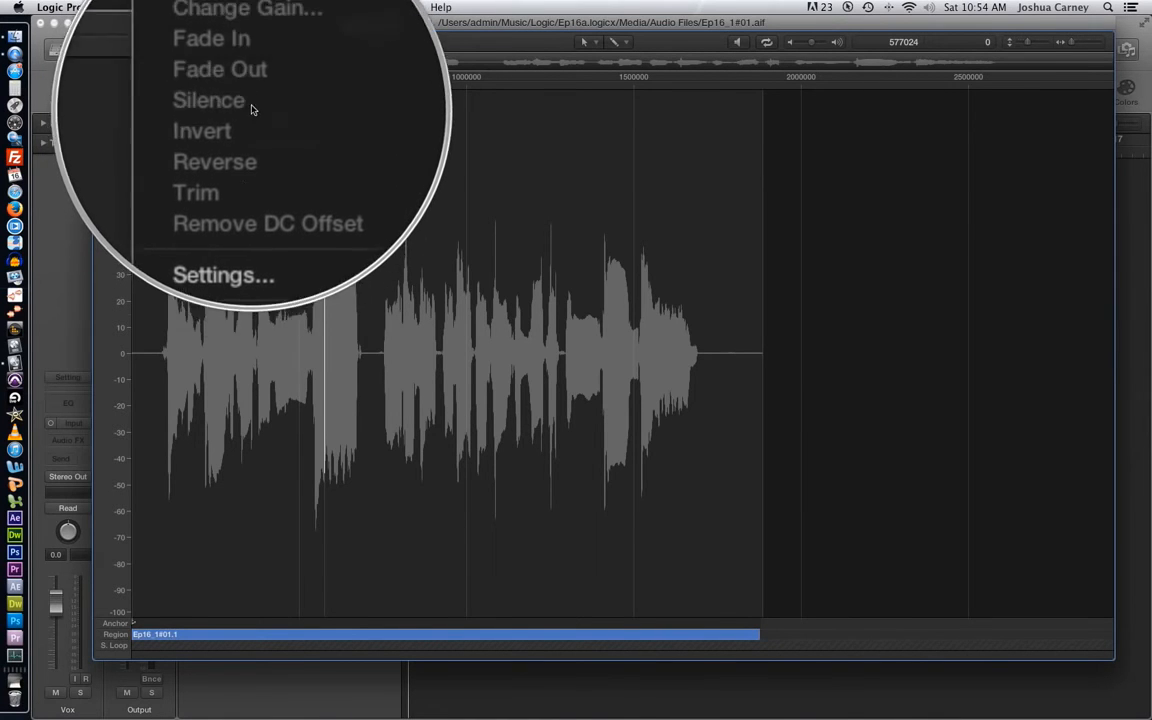
click(584, 162)
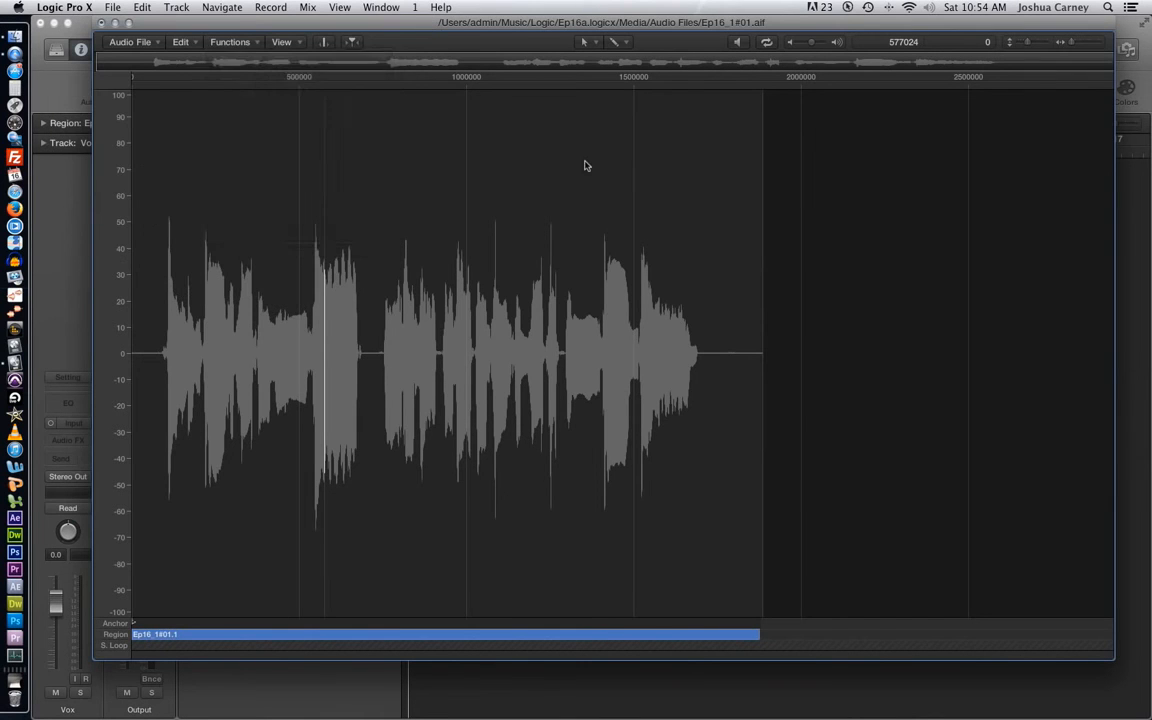
click(761, 211)
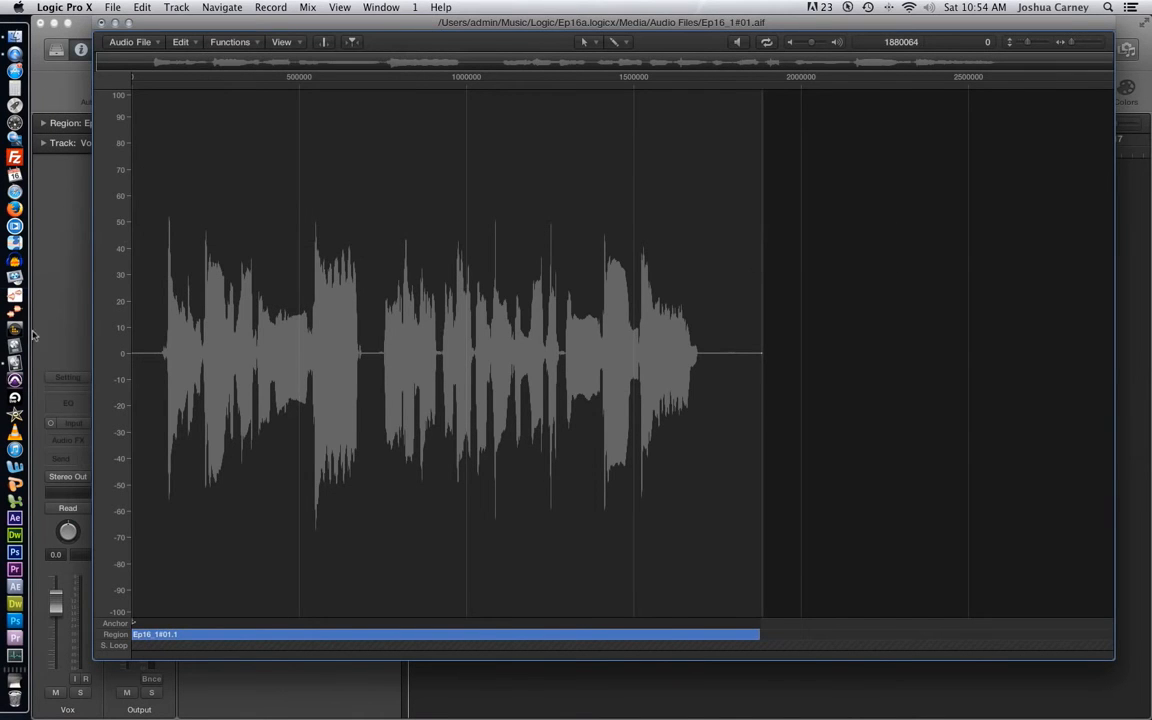
click(213, 42)
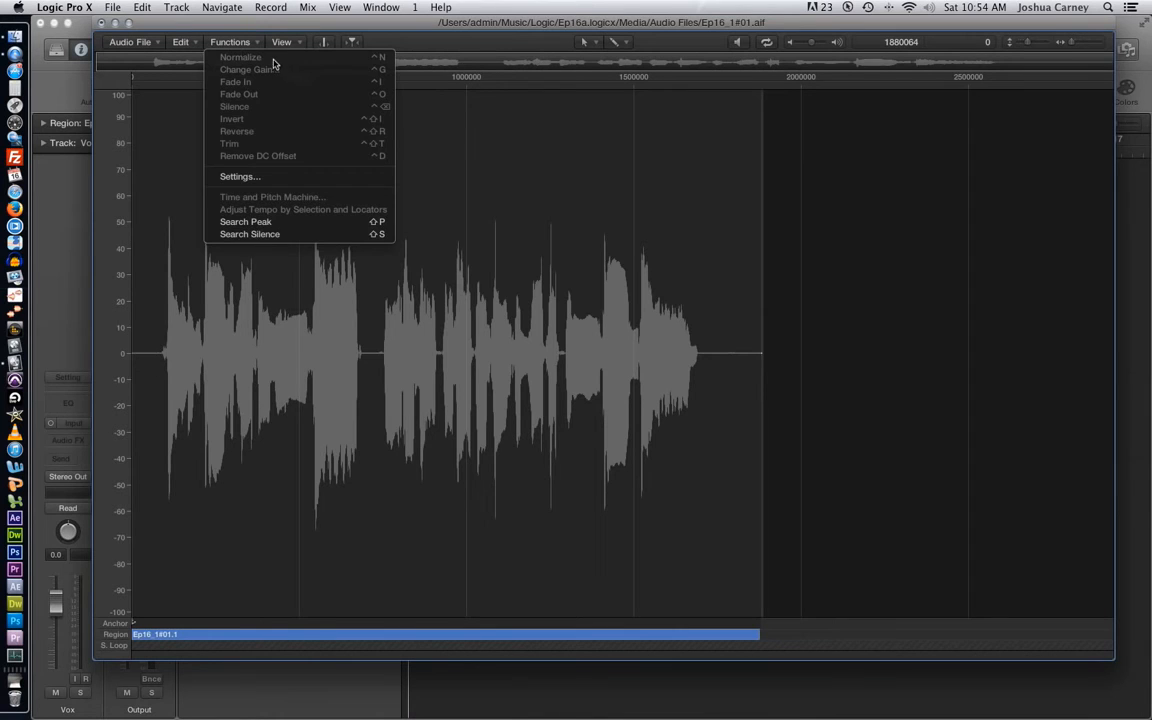
click(518, 182)
- Select the second half of the vocal, from about sample 720856 for 1003574 samples, and normalize it
drag(377, 366, 711, 390)
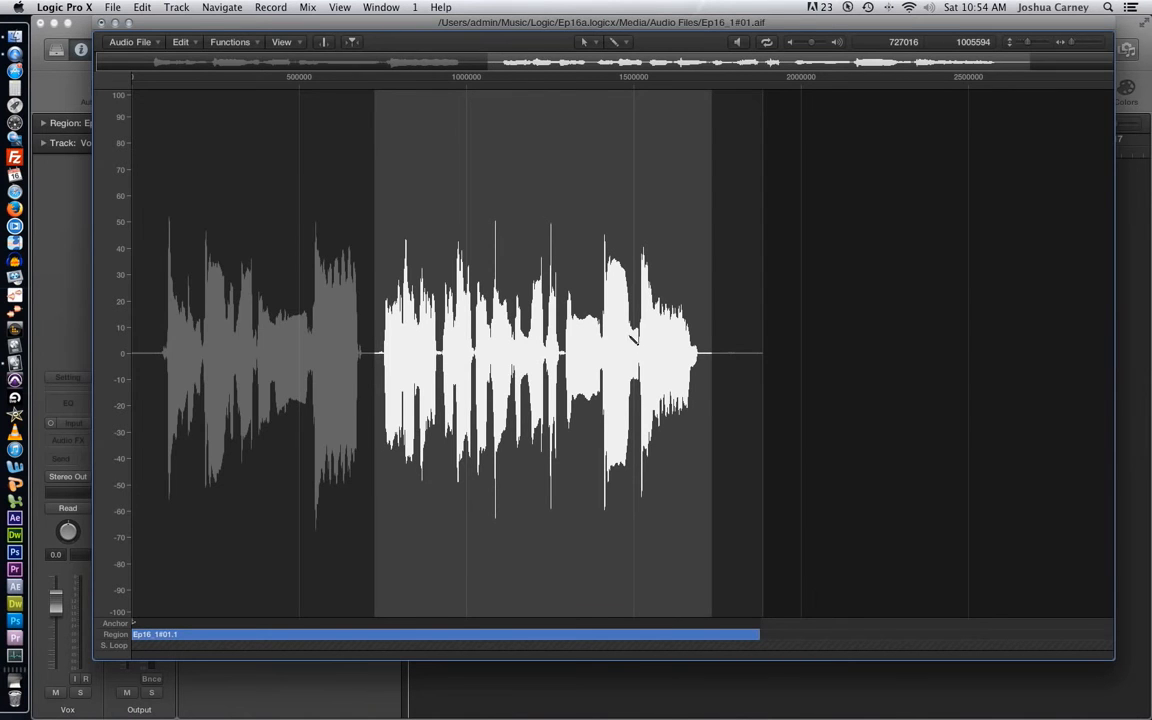
key(super+a)
drag(368, 358, 712, 398)
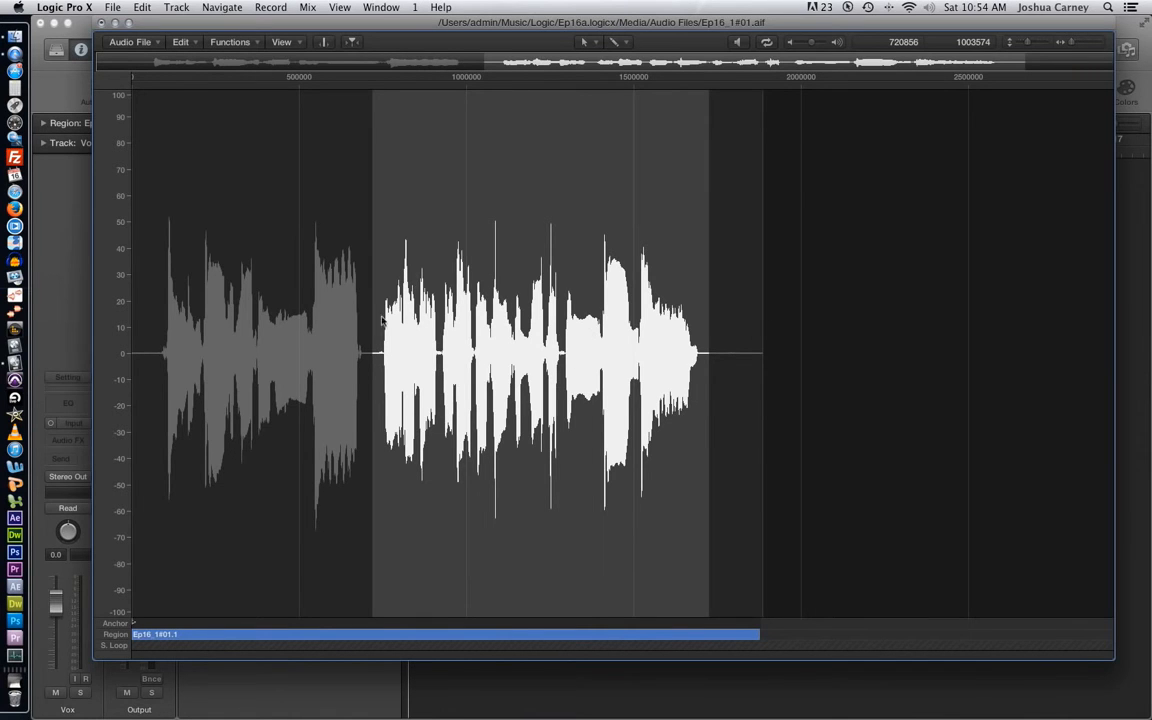
click(220, 42)
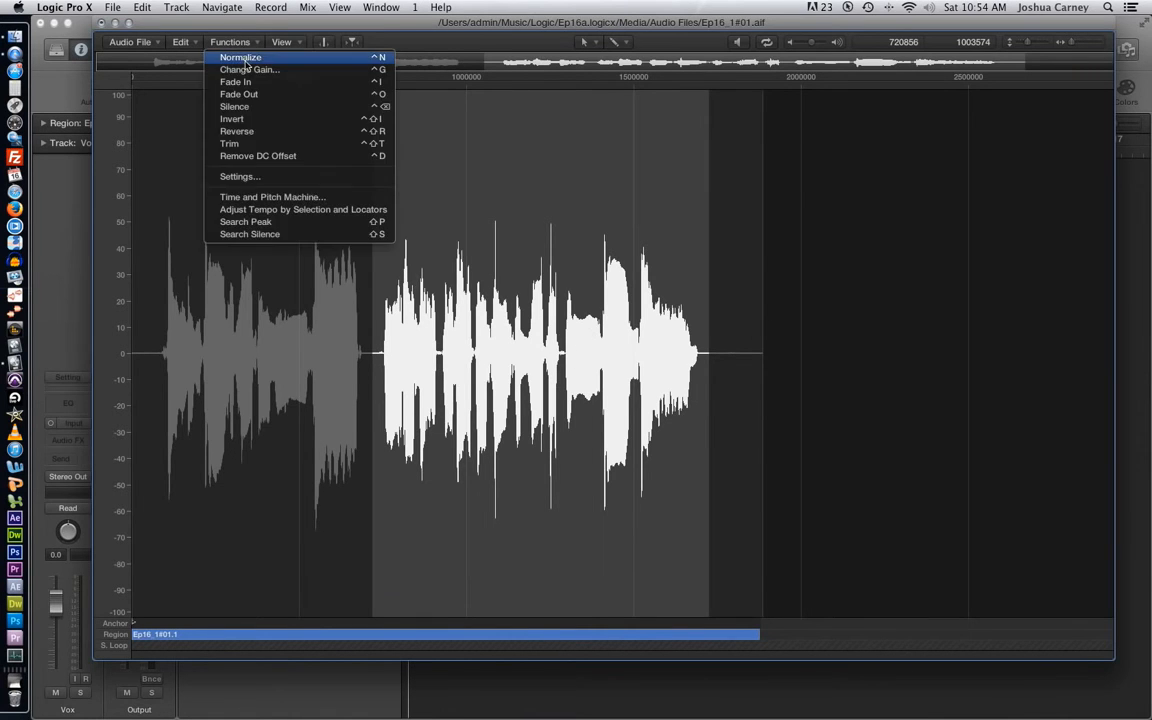
click(241, 57)
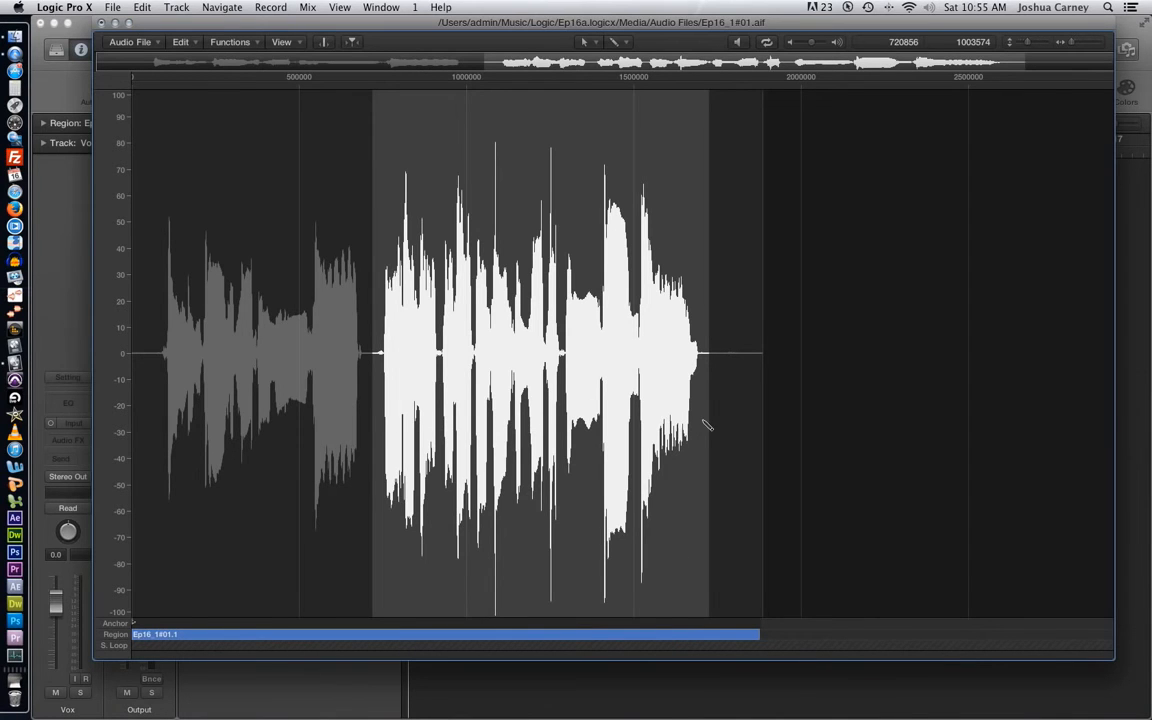
- Undo the normalization and clear the selection
key(super+z)
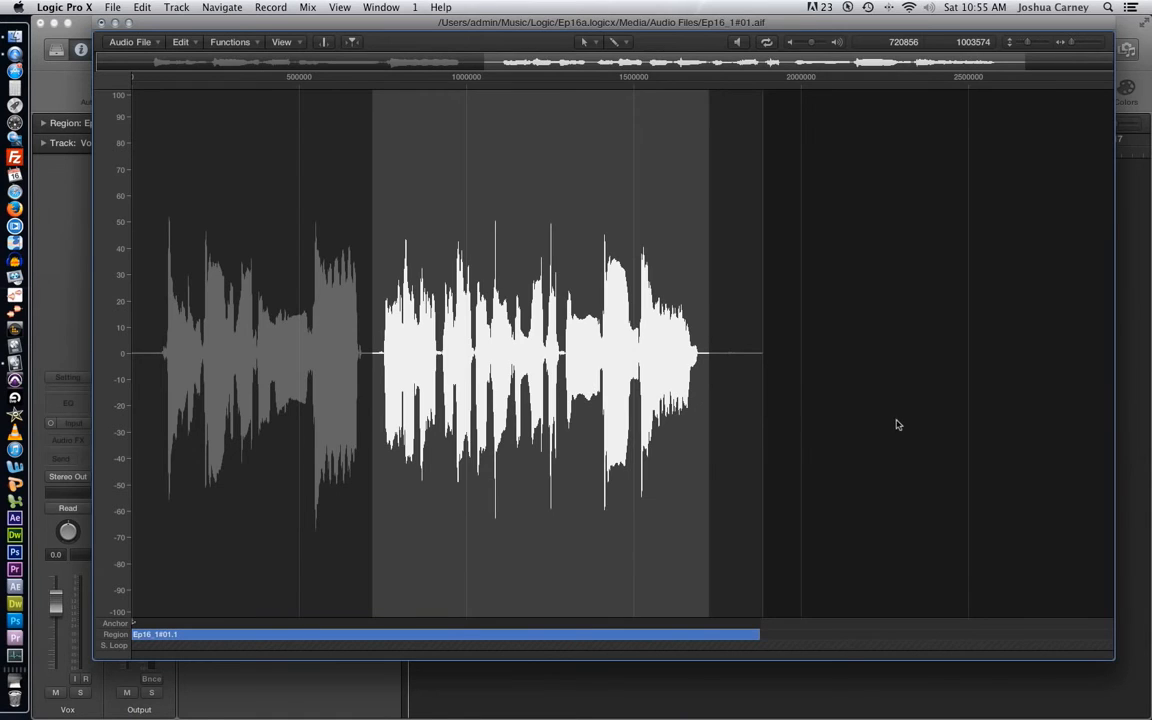
click(325, 123)
click(230, 42)
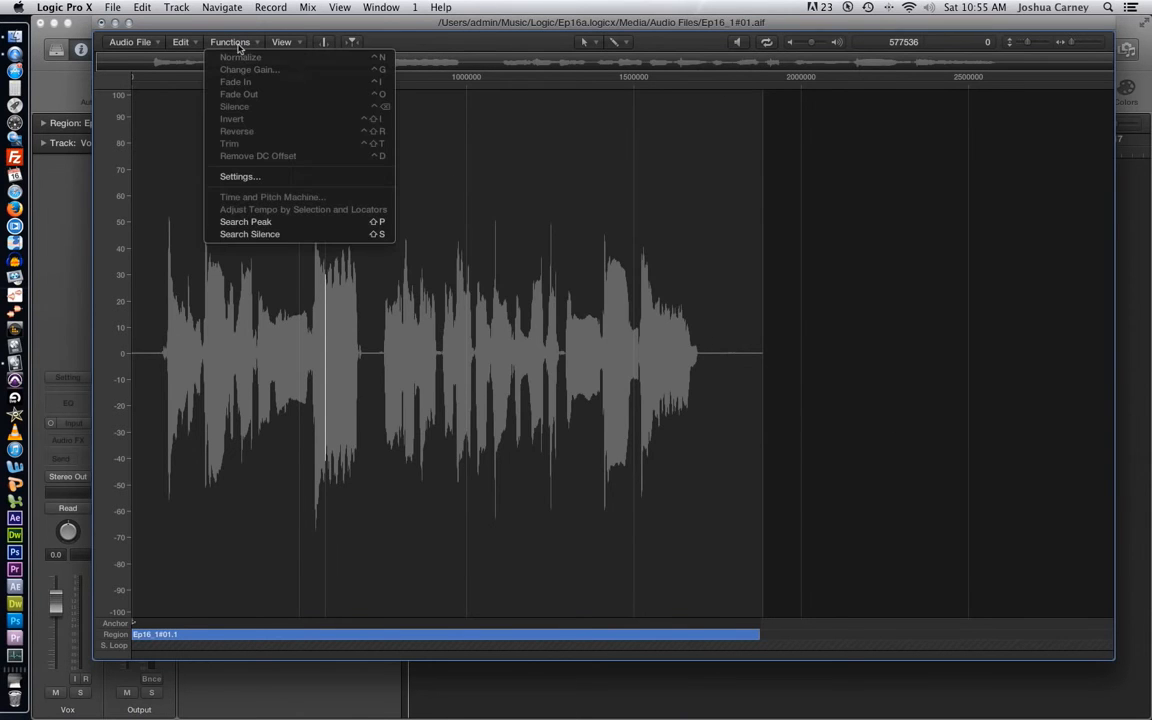
click(491, 154)
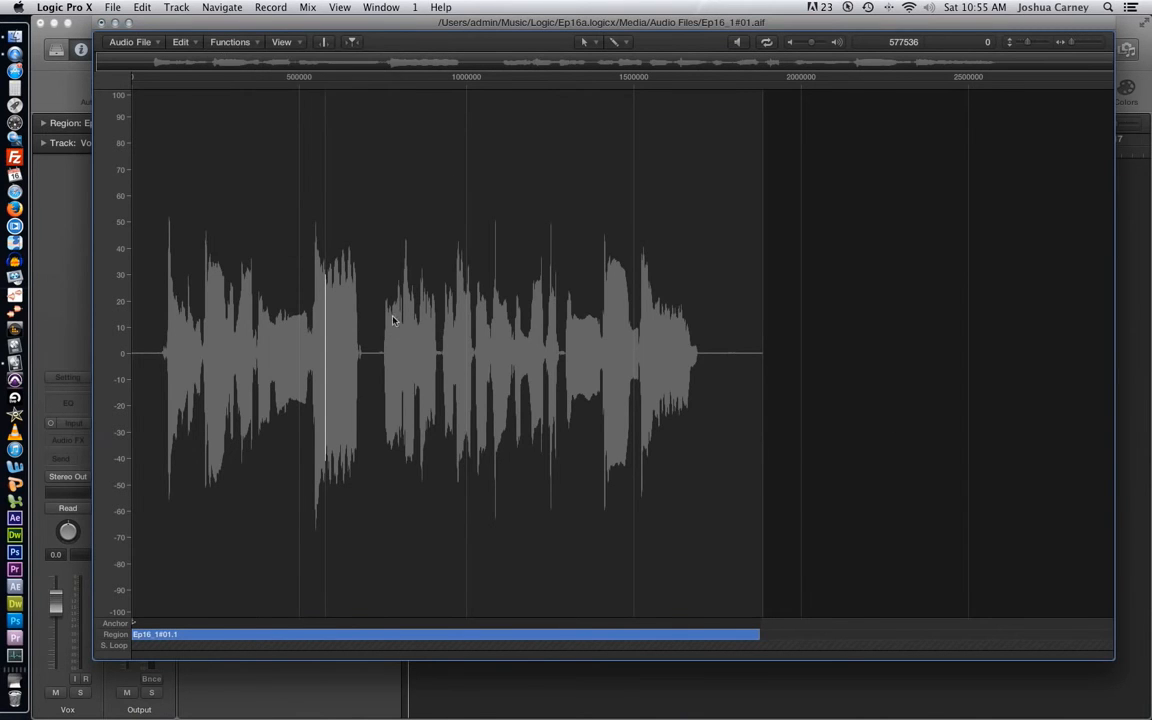
- Select the second half of the vocal from about sample 718840 for 1007624 samples and bring up Change Gain beside the waveform
drag(372, 347, 710, 366)
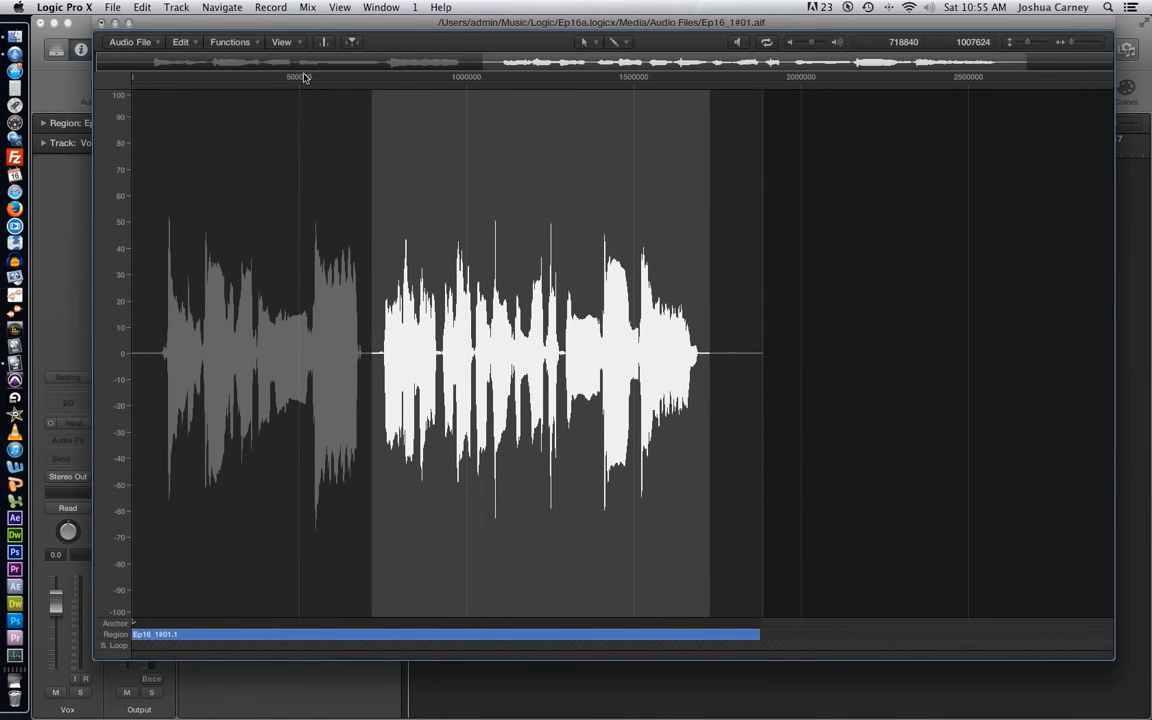
click(230, 42)
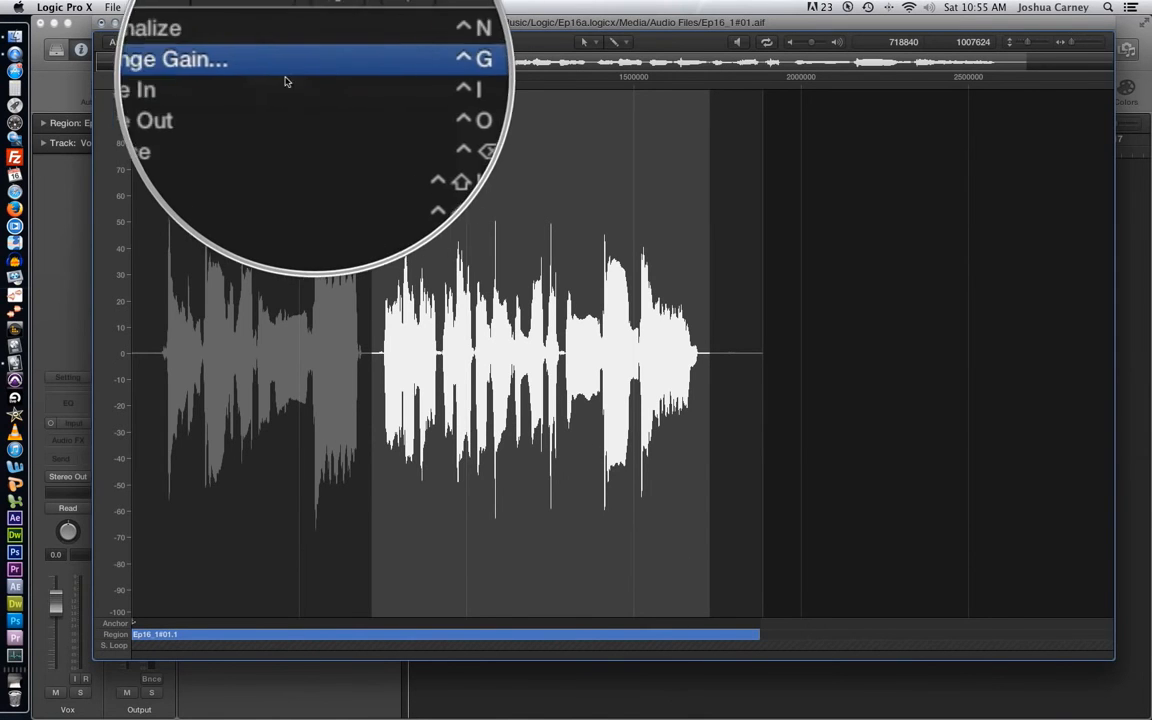
click(253, 75)
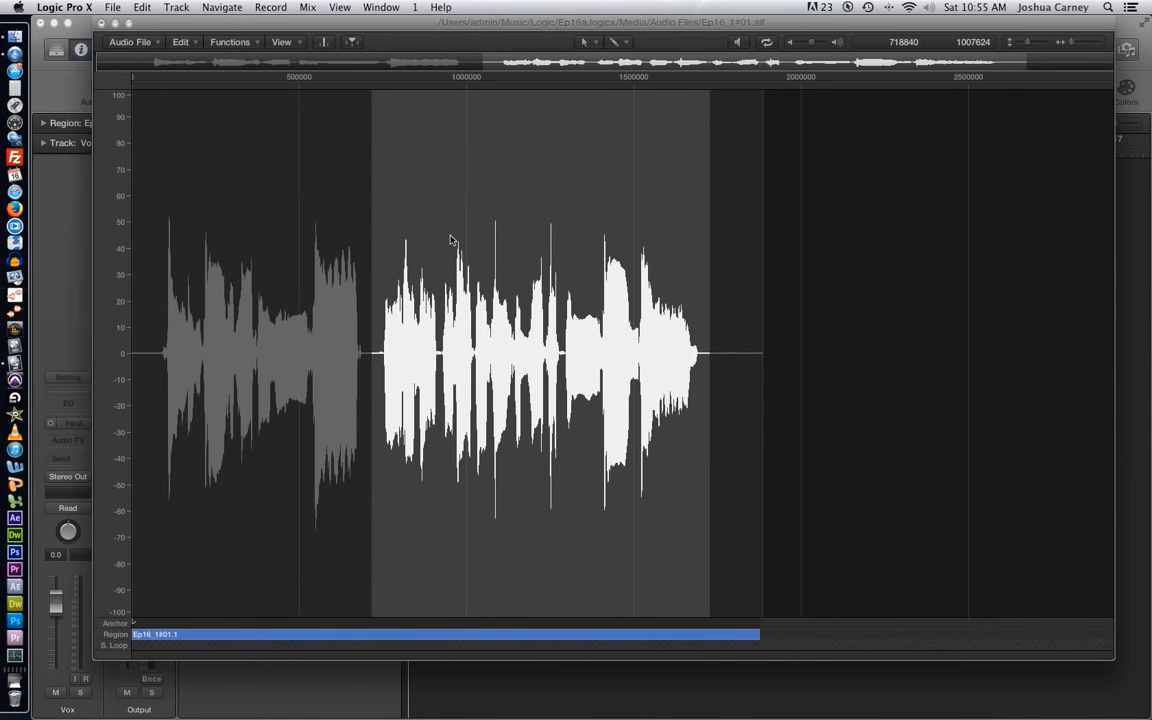
click(210, 42)
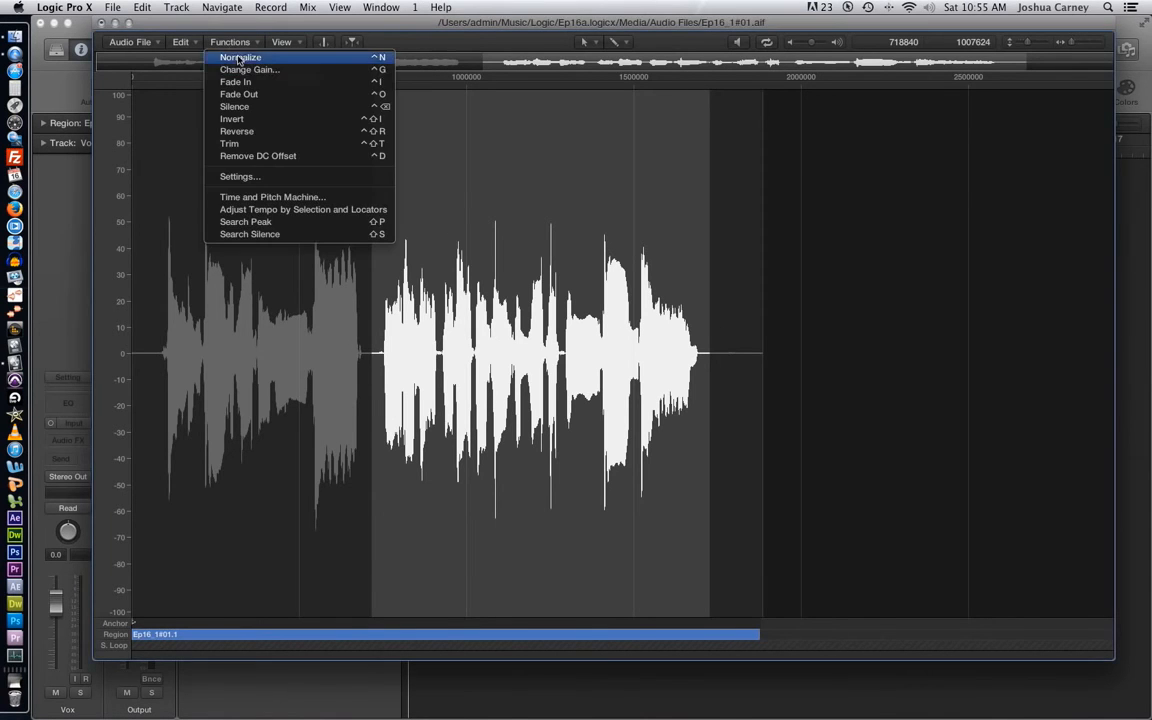
click(252, 70)
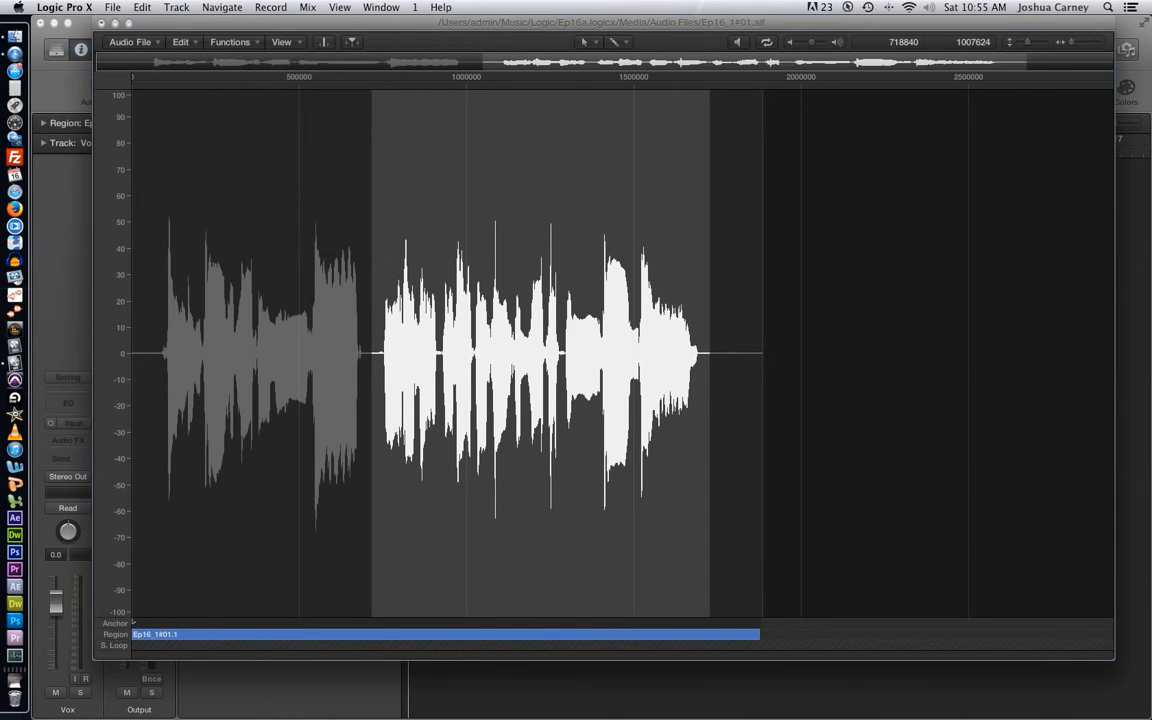
drag(836, 370, 958, 181)
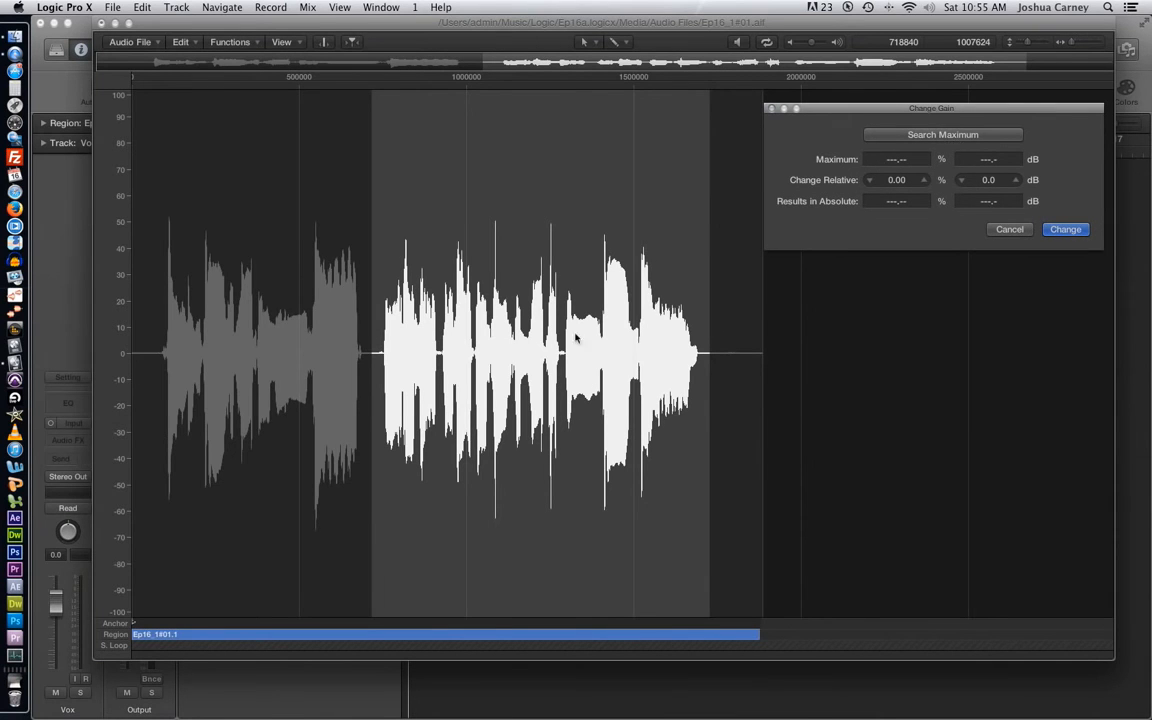
- Search the selection's maximum level and apply a small relative gain increase by raising the percentage three increments
click(959, 143)
click(924, 180)
click(924, 180)
click(924, 180)
click(1074, 232)
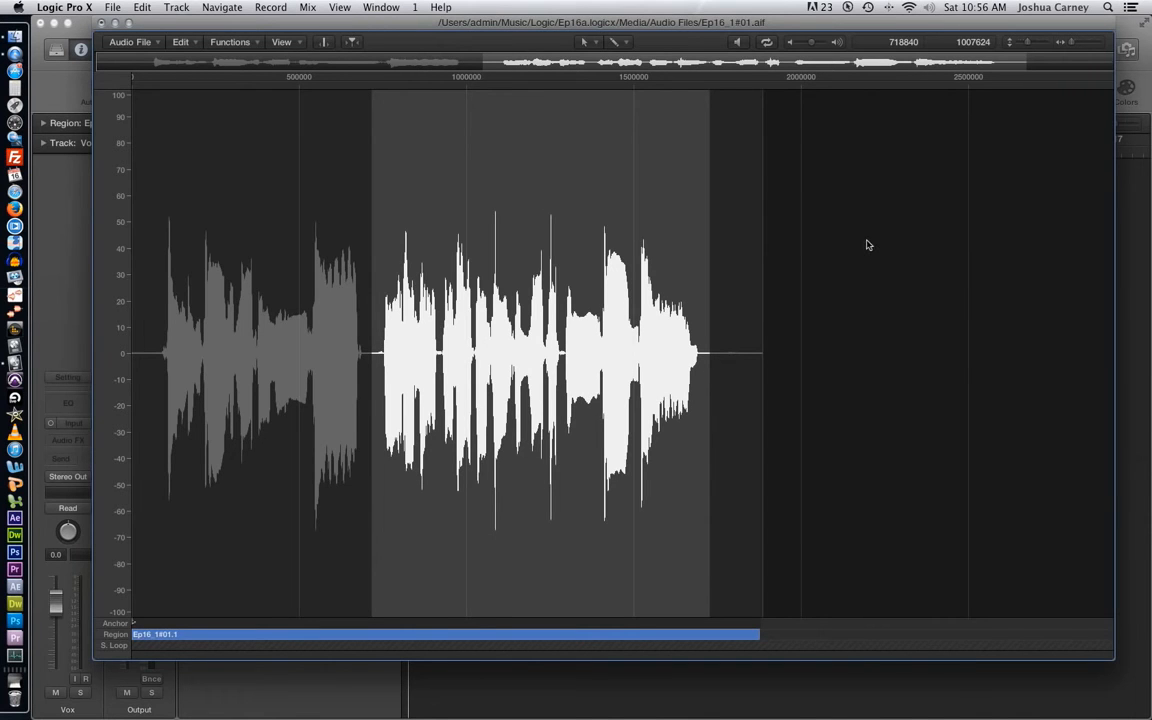
- Undo the gain change, select the phrase from about sample 716766 for 200748 samples, and look over the fade functions
key(super+z)
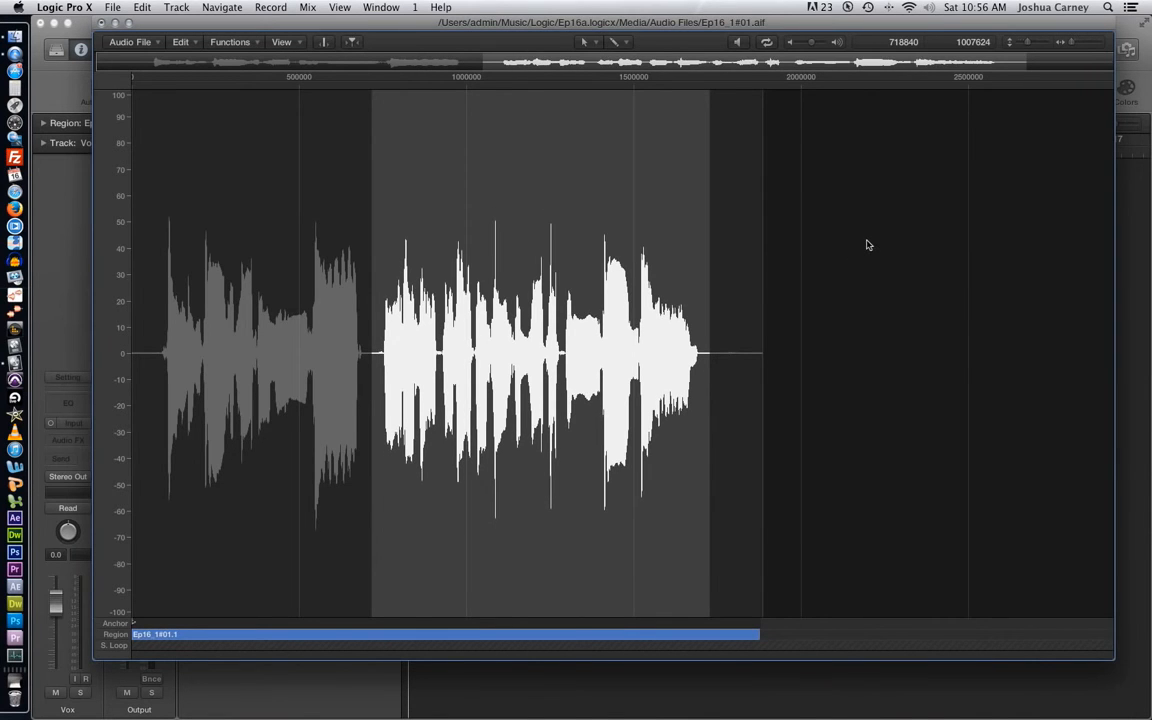
click(757, 348)
drag(373, 352, 438, 354)
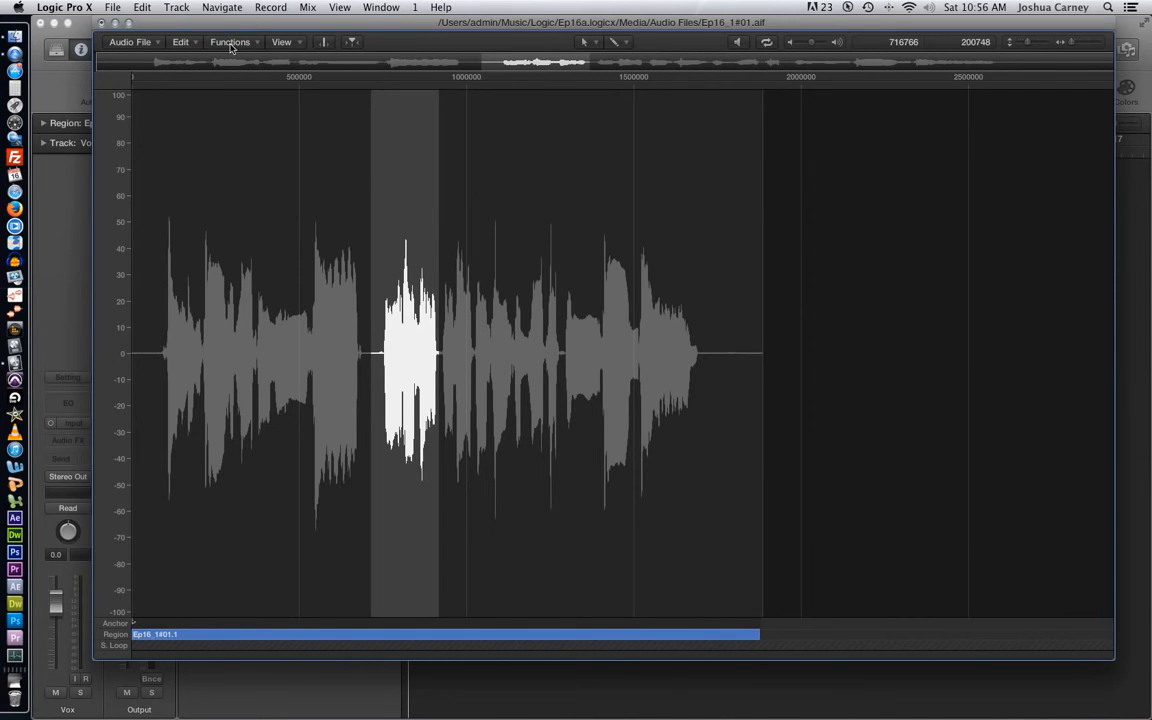
click(220, 42)
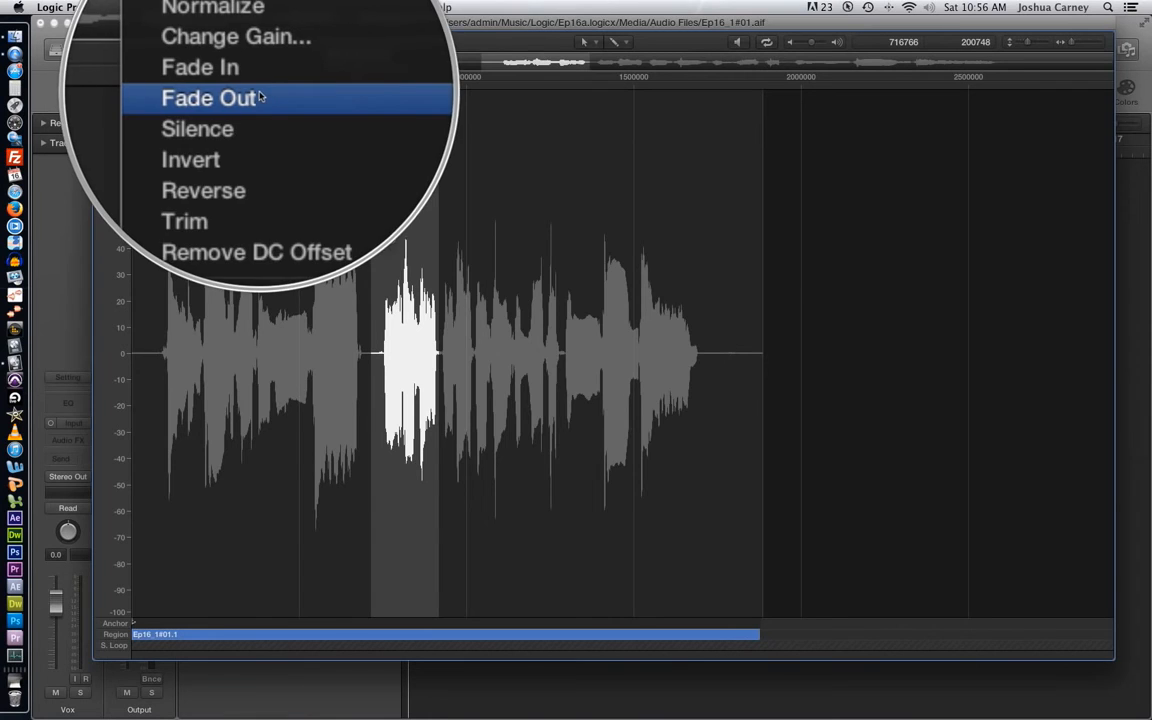
click(608, 265)
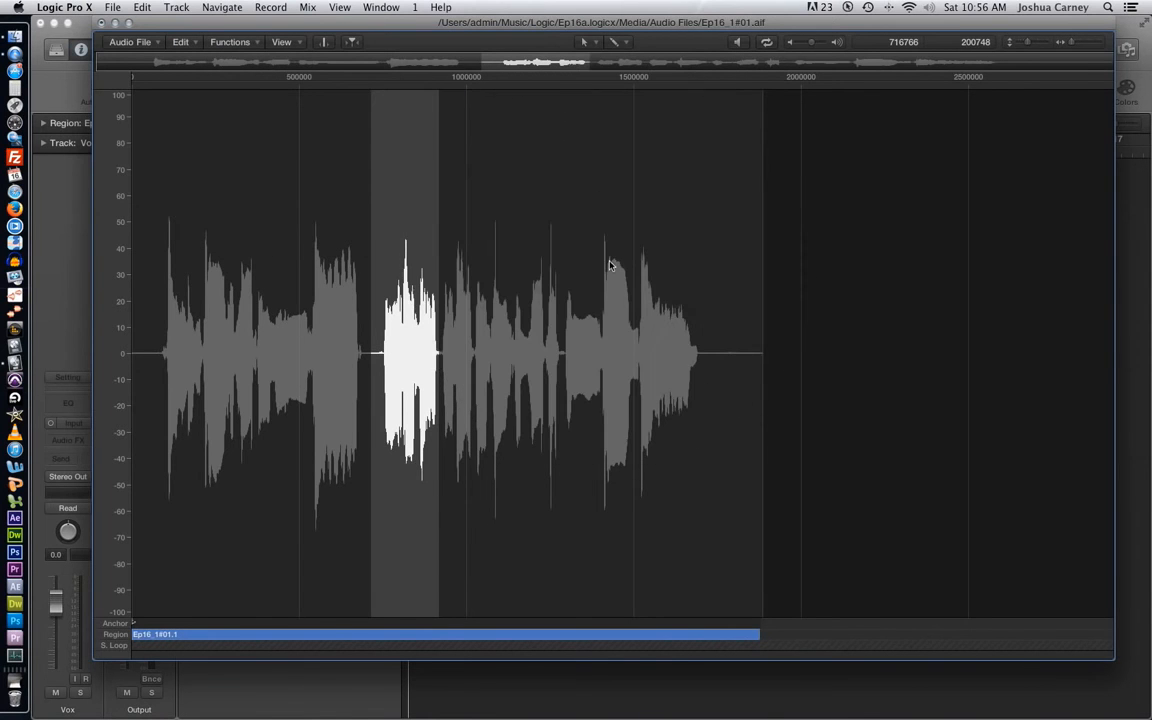
- Apply a Fade Out to the end of the vocal, from about sample 1210356 for 675241 samples
drag(537, 290, 794, 327)
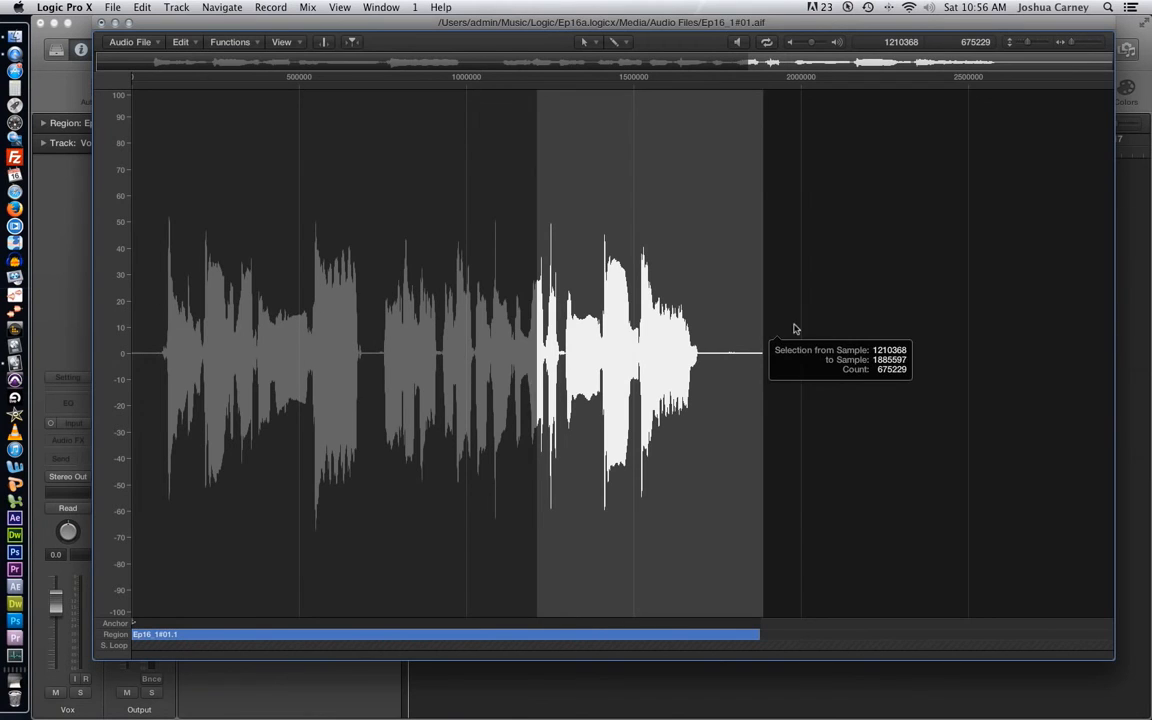
click(206, 42)
click(278, 97)
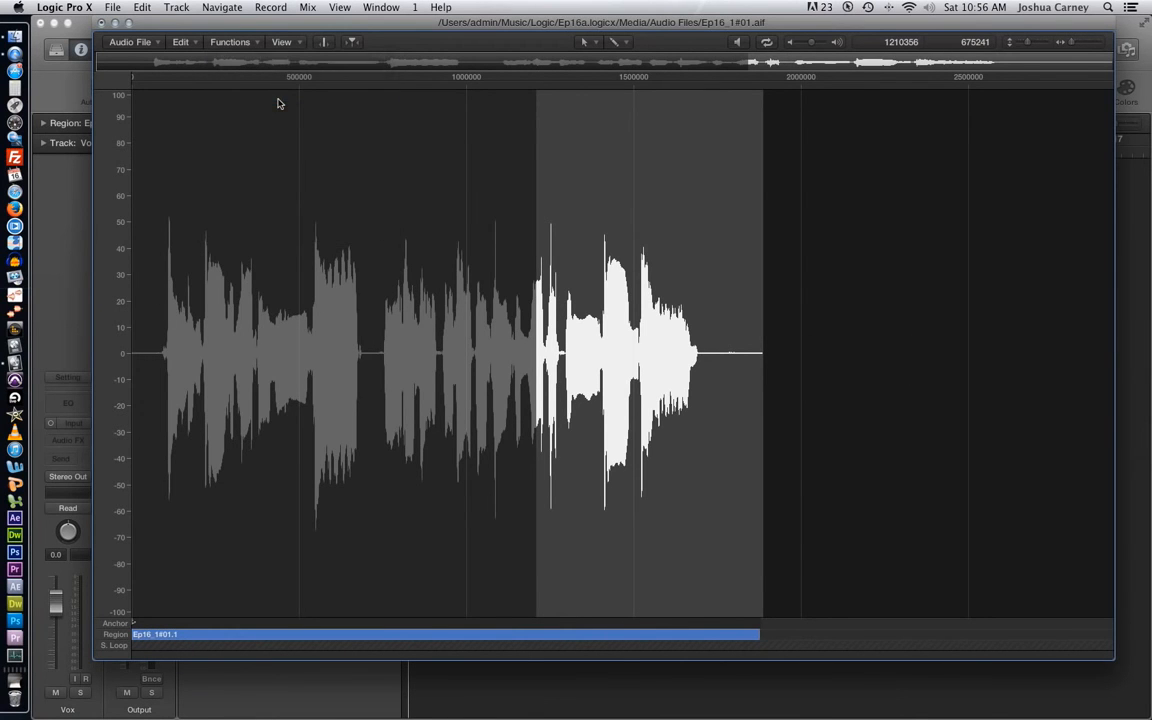
- Apply a Fade In to the opening of the vocal, from sample 0 for about 798784 samples
drag(399, 320, 110, 340)
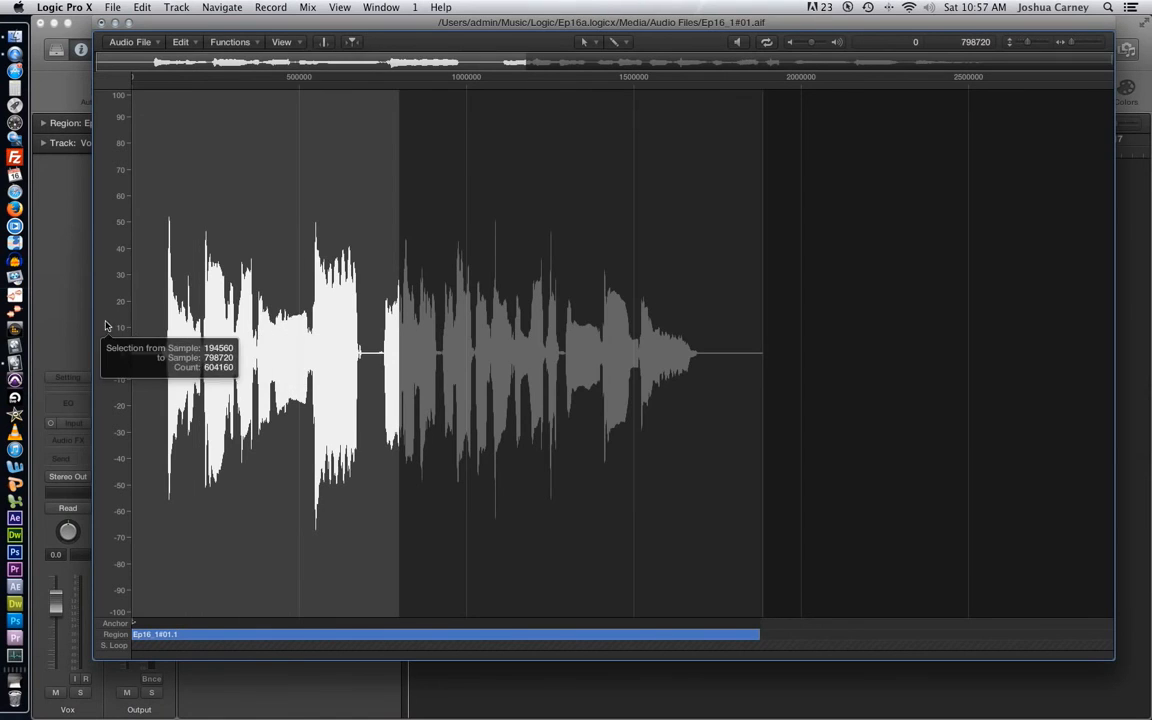
click(230, 42)
click(270, 85)
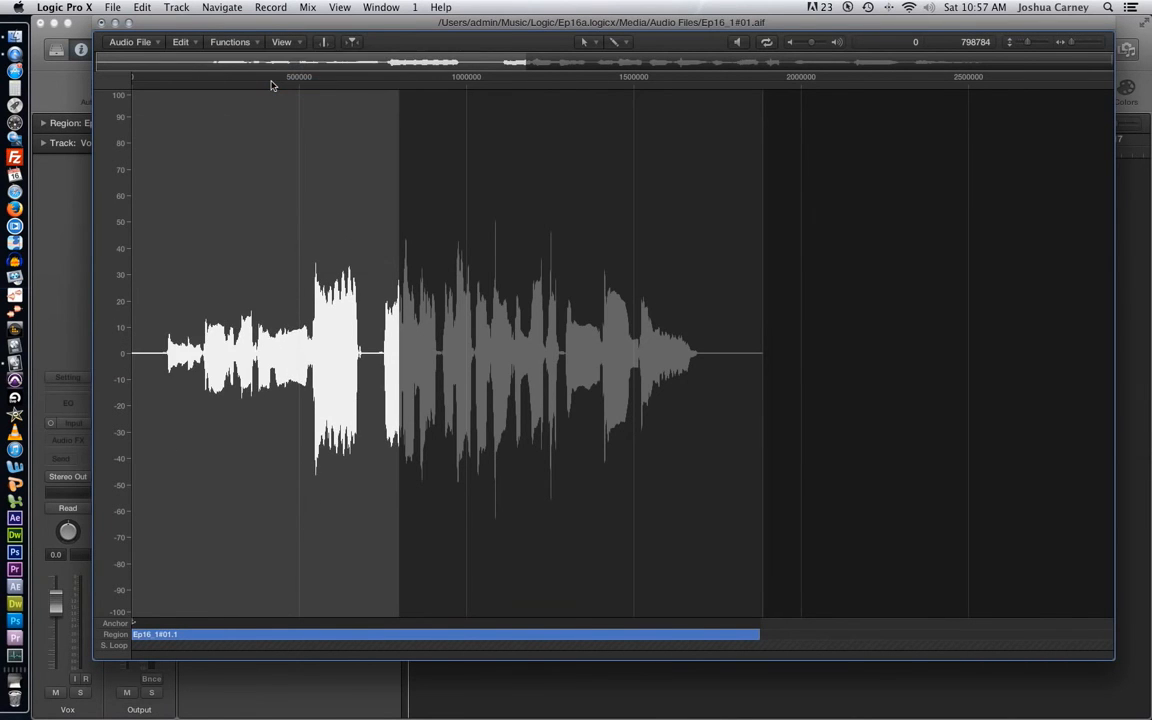
- Undo both the fade-in at the vocal's opening and the earlier fade-out at its end
click(499, 257)
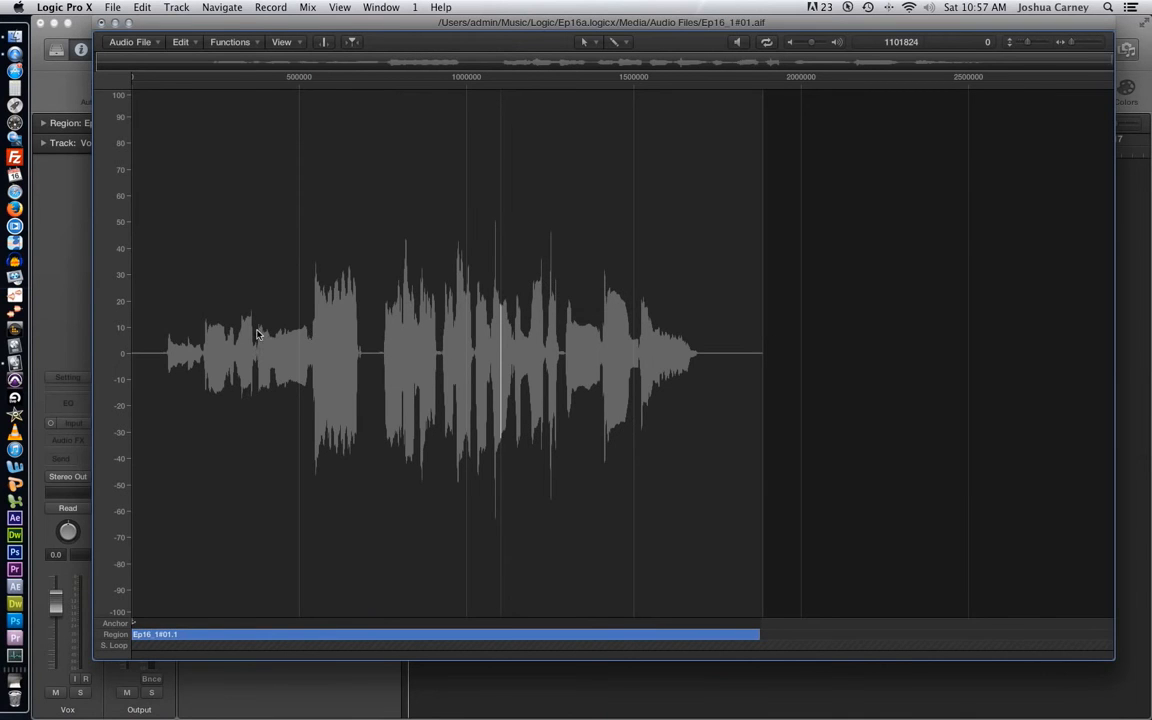
key(super+z)
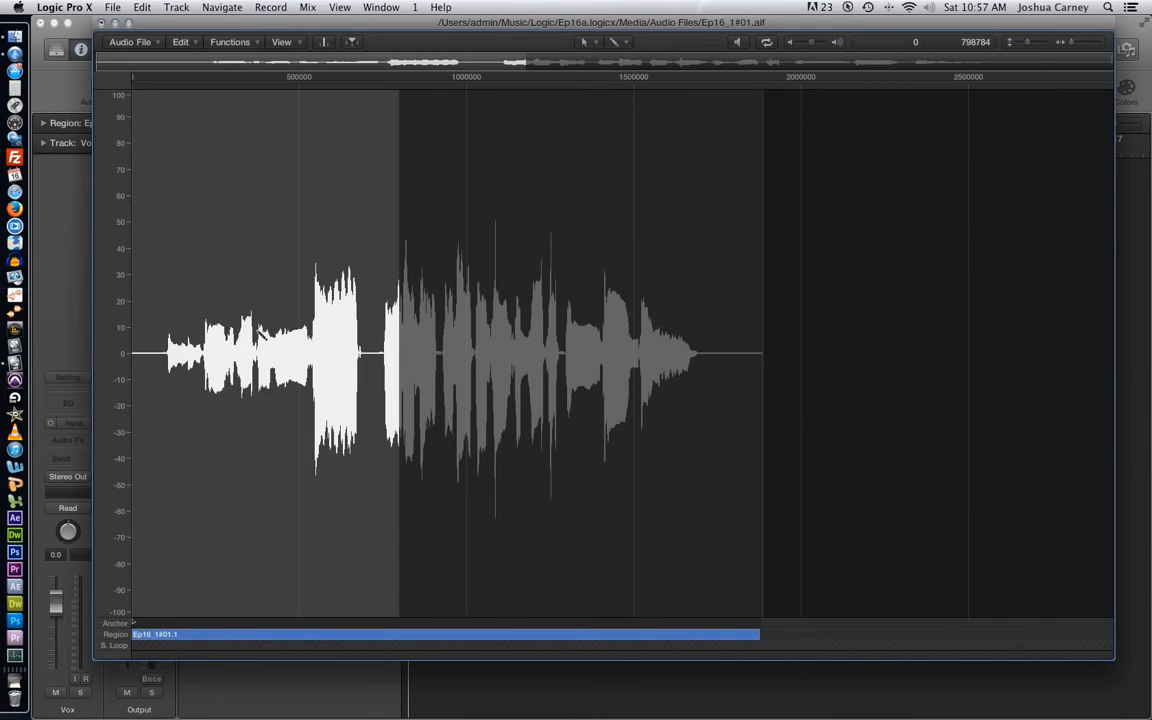
key(super+z)
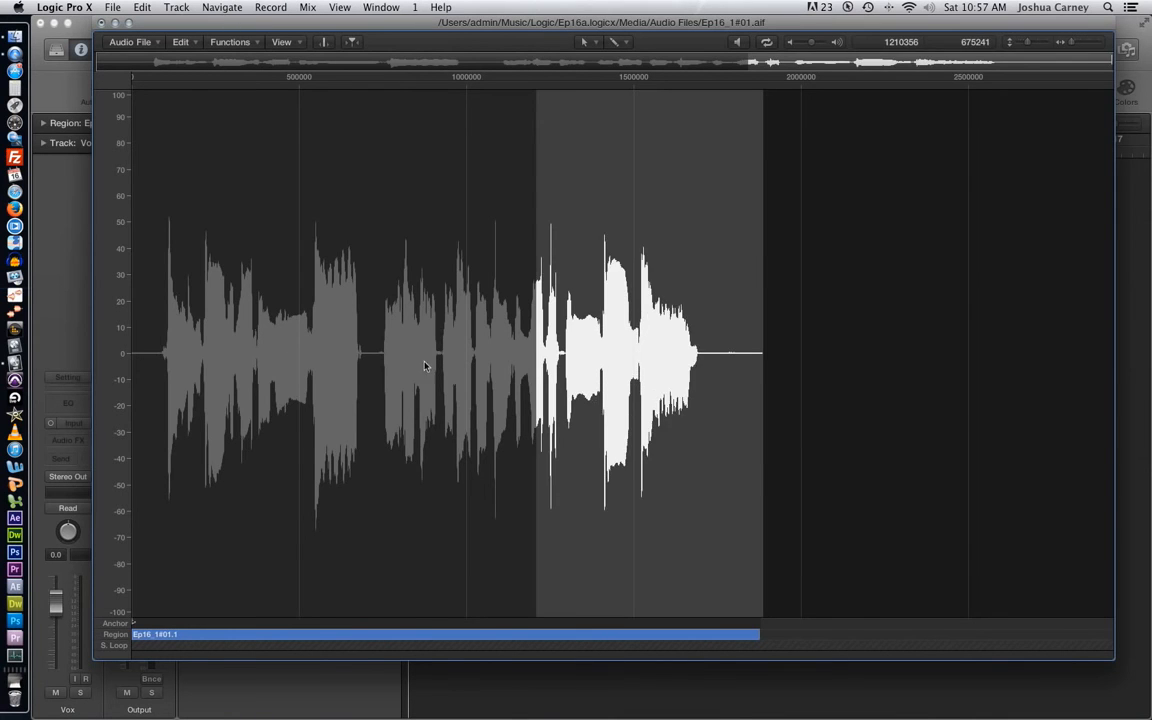
- Set the Fade In curve to 24 in the Function Settings and accept the dialog
click(429, 364)
click(231, 43)
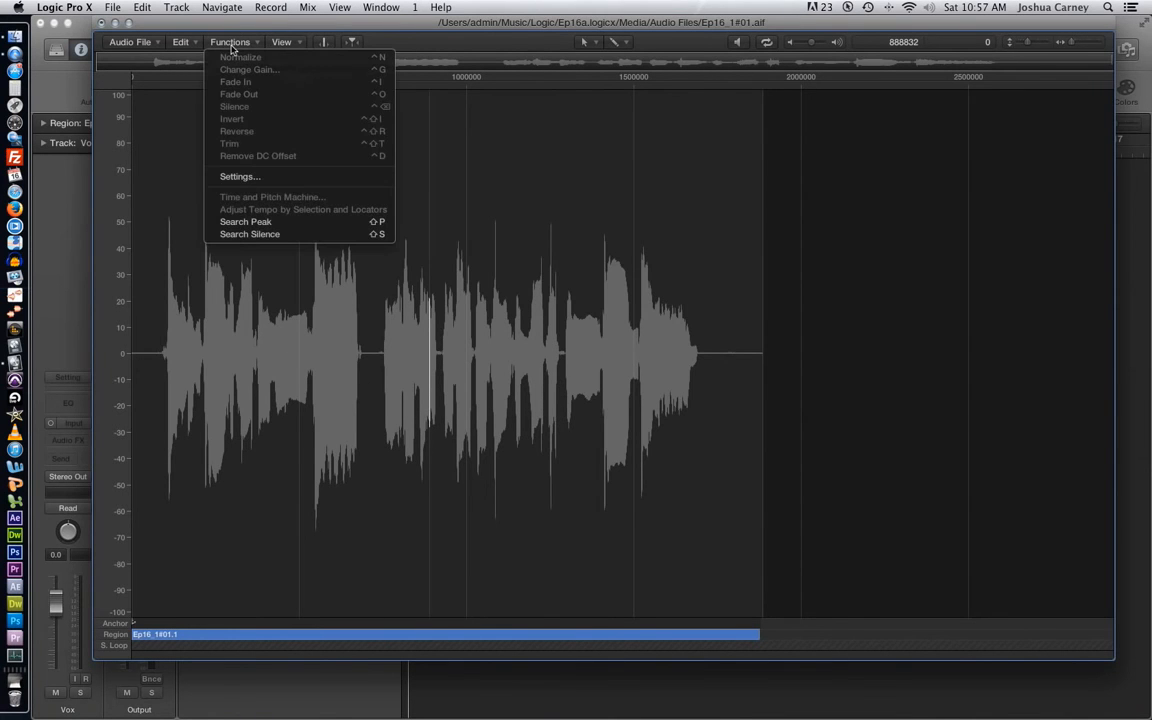
click(268, 180)
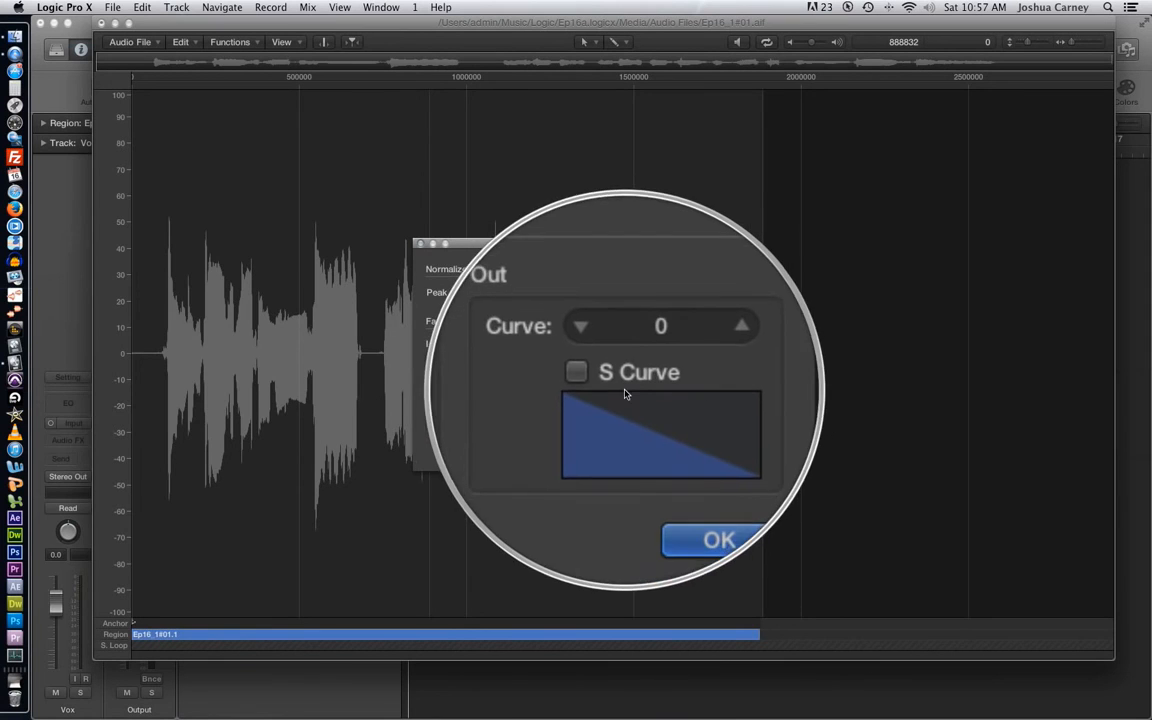
click(534, 364)
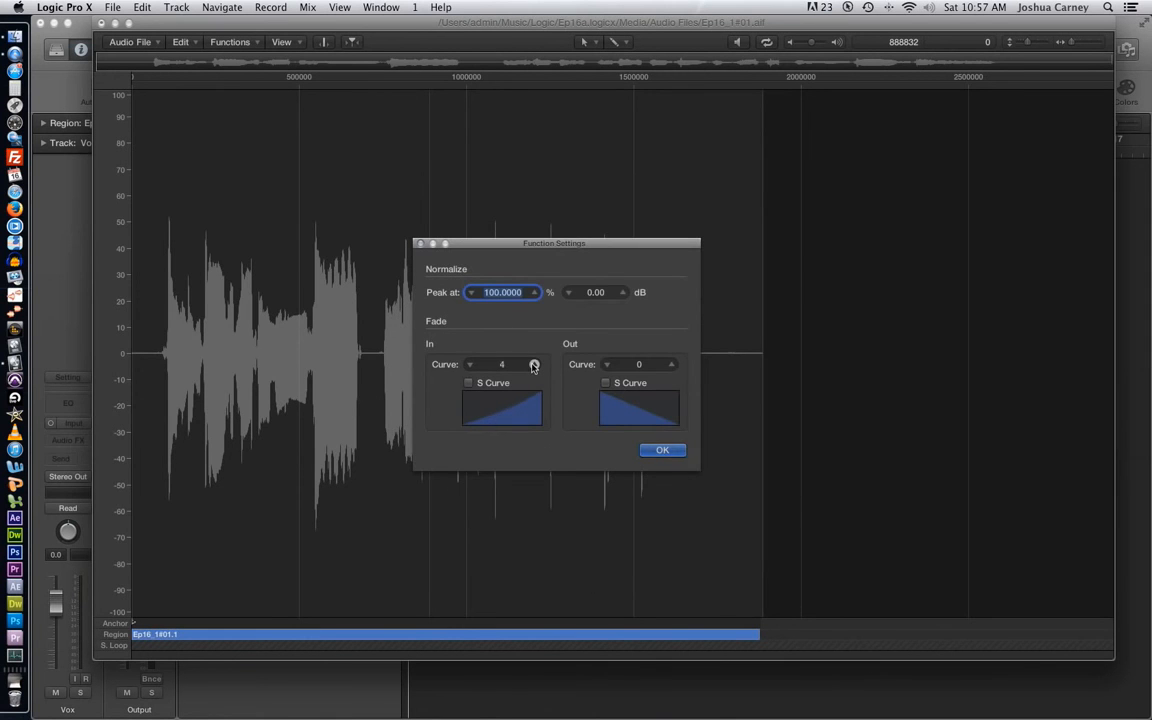
click(534, 364)
click(534, 364)
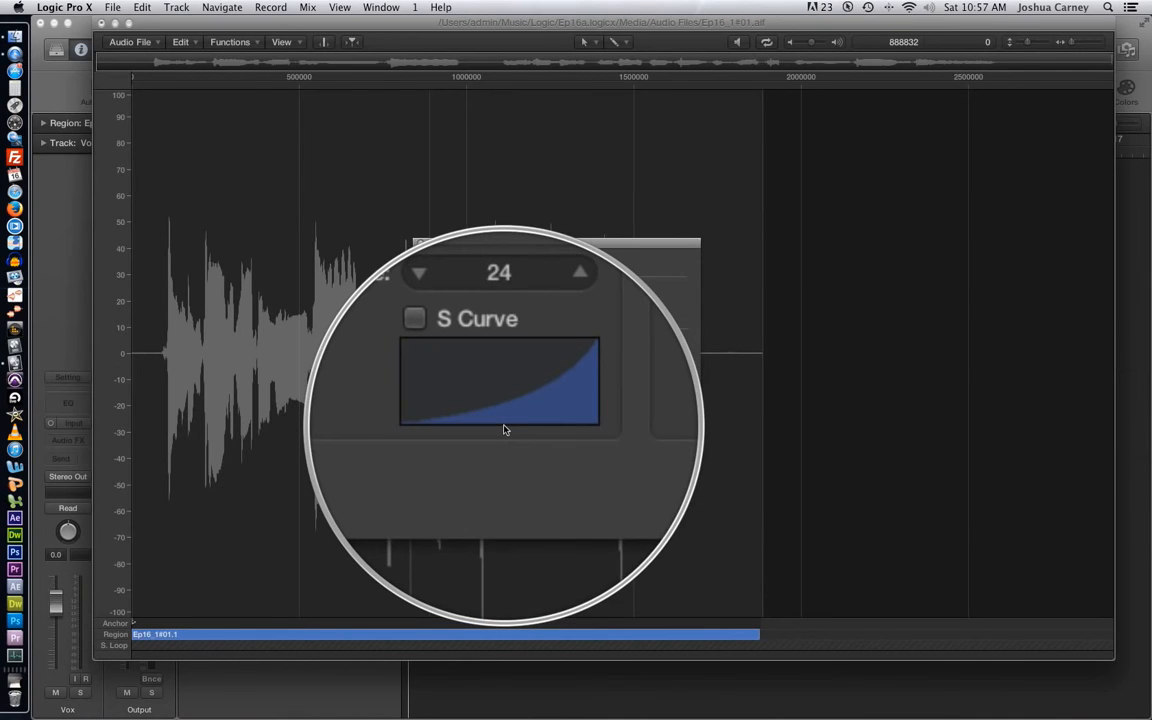
click(655, 450)
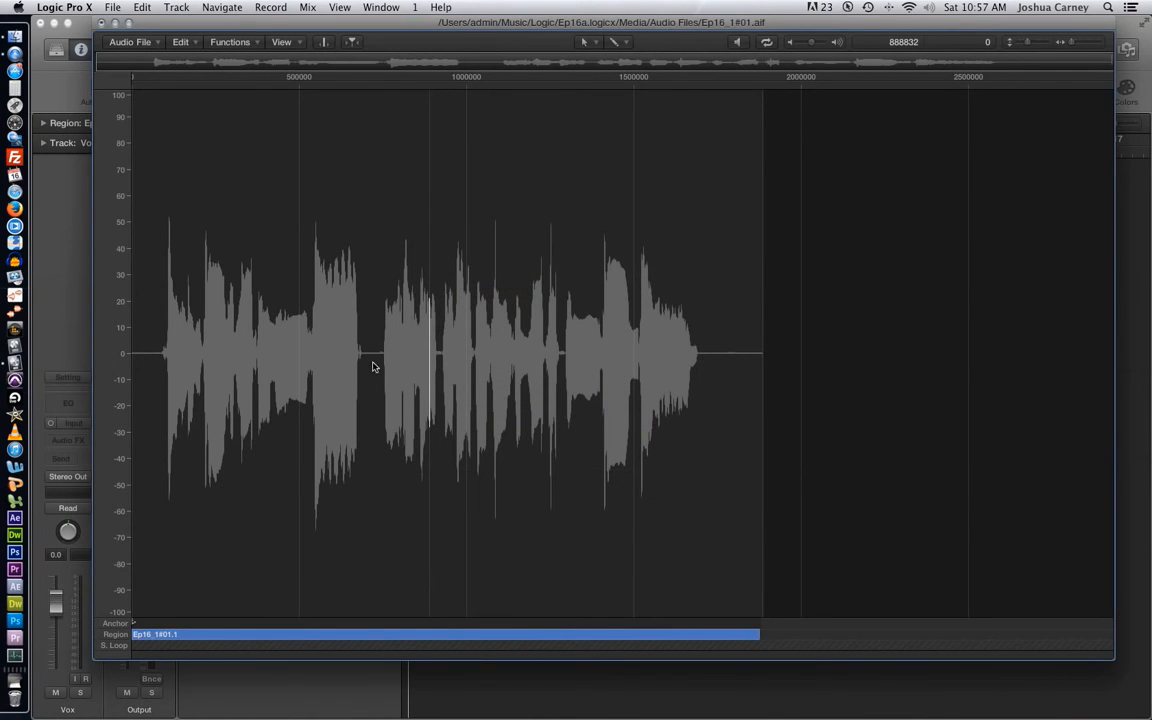
- Try the curved Fade In on the vocal phrase from about sample 520044 for 166106 samples, and undo it
drag(306, 352, 361, 358)
click(239, 42)
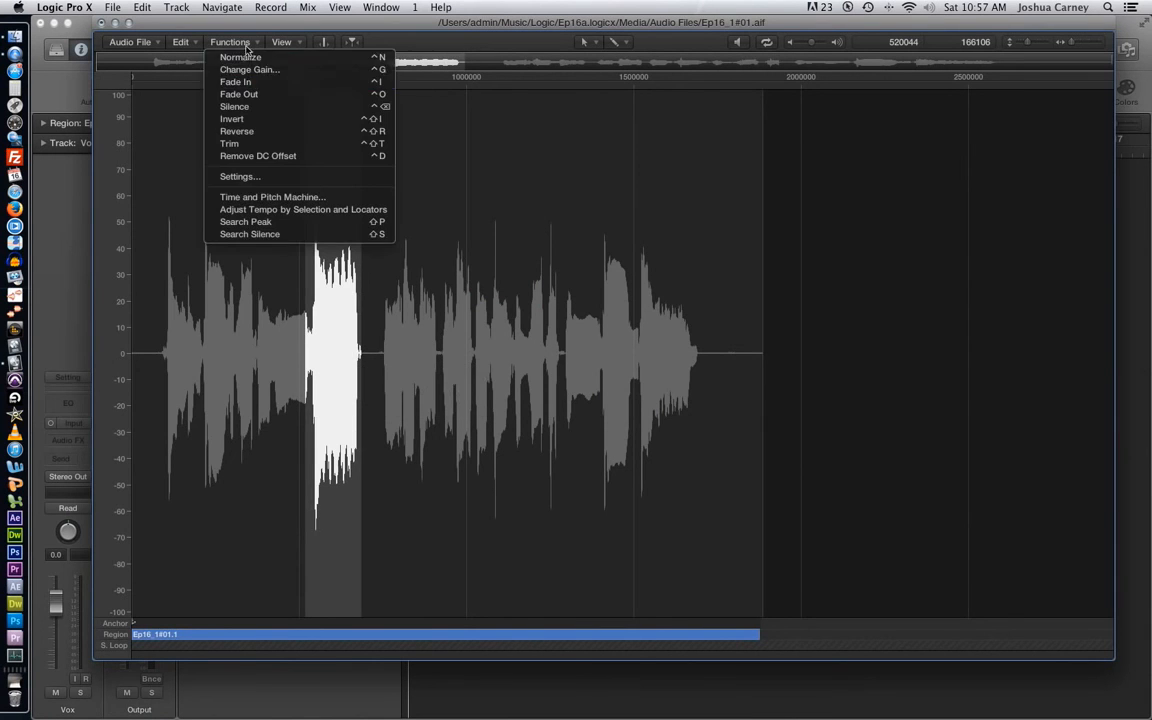
click(261, 84)
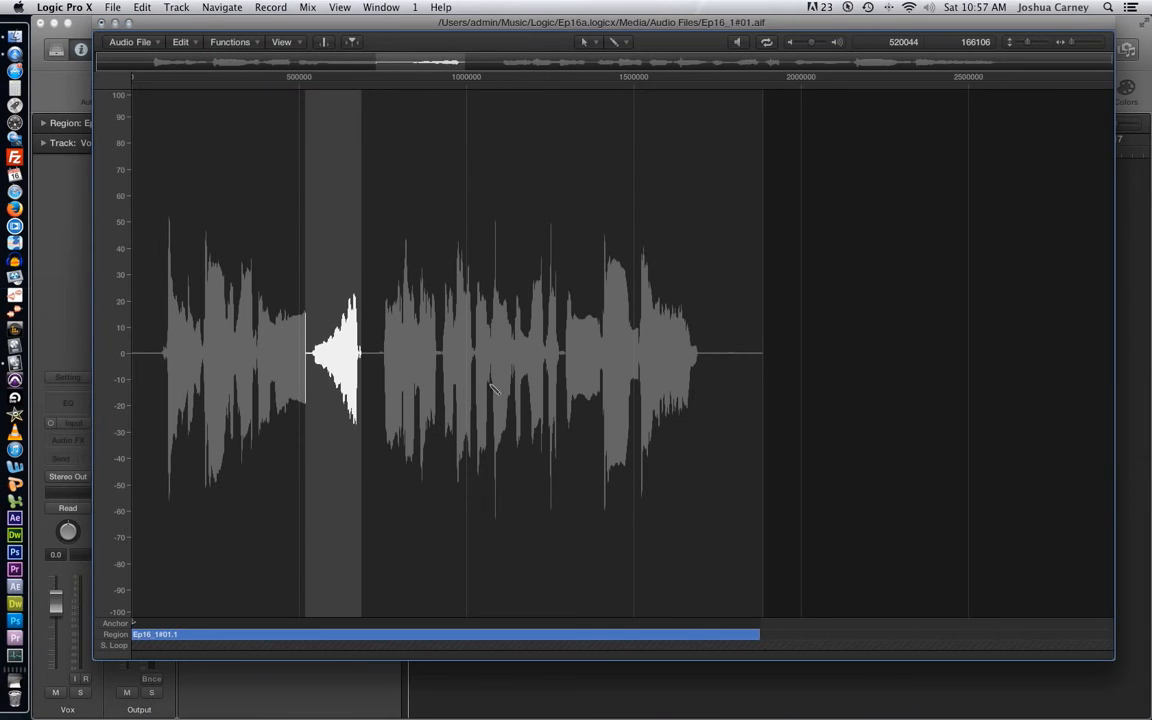
key(super+z)
click(555, 325)
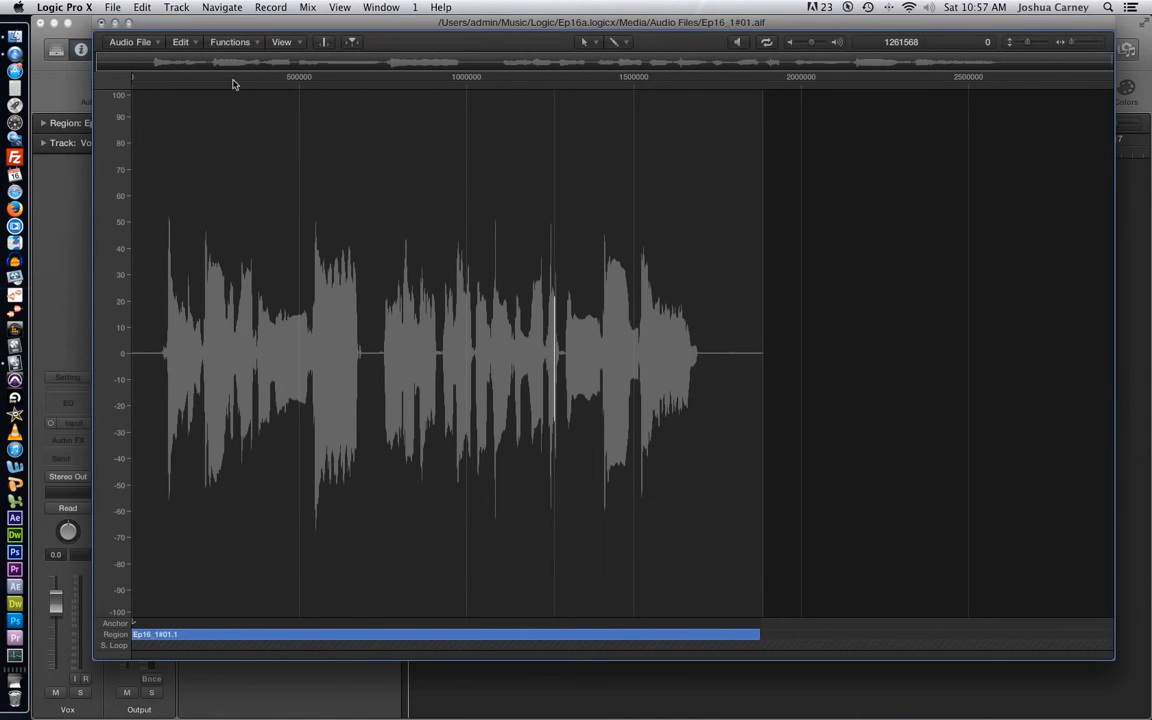
click(228, 42)
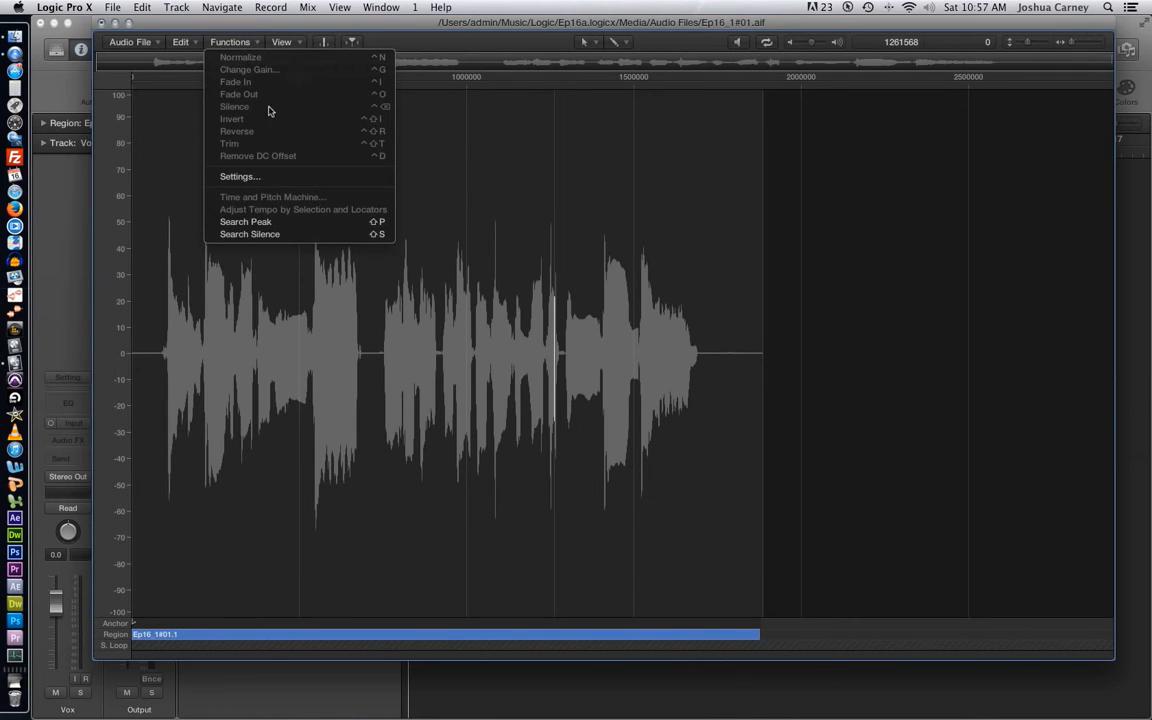
click(178, 119)
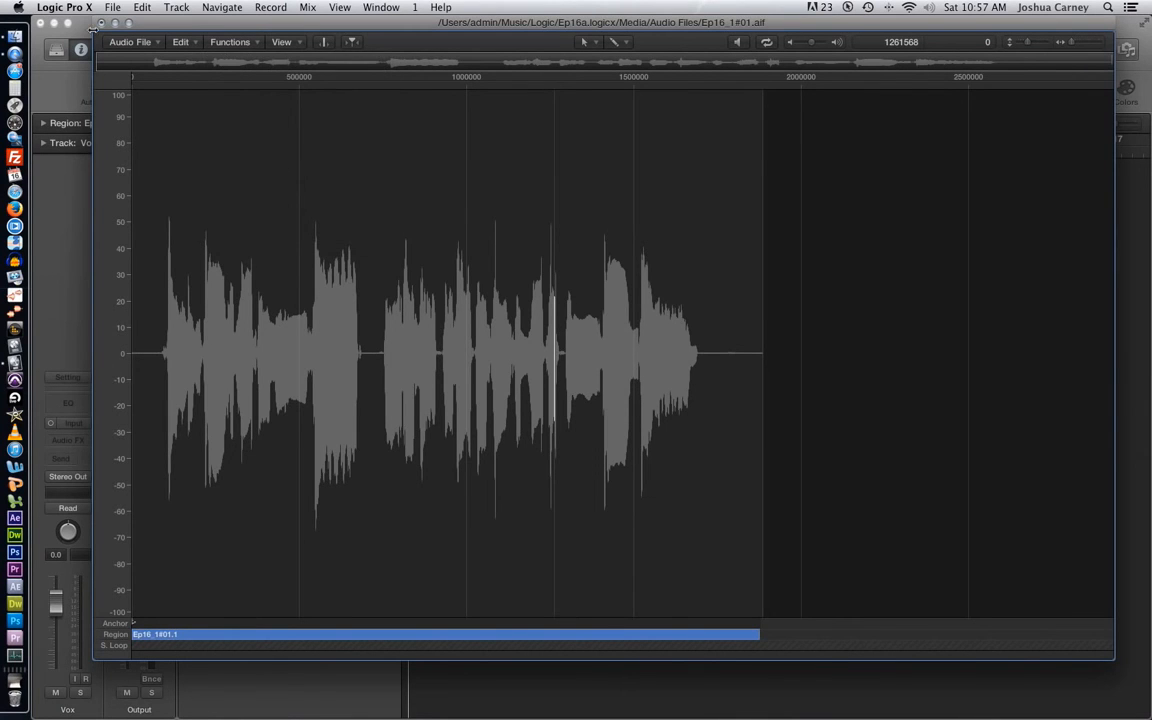
click(443, 206)
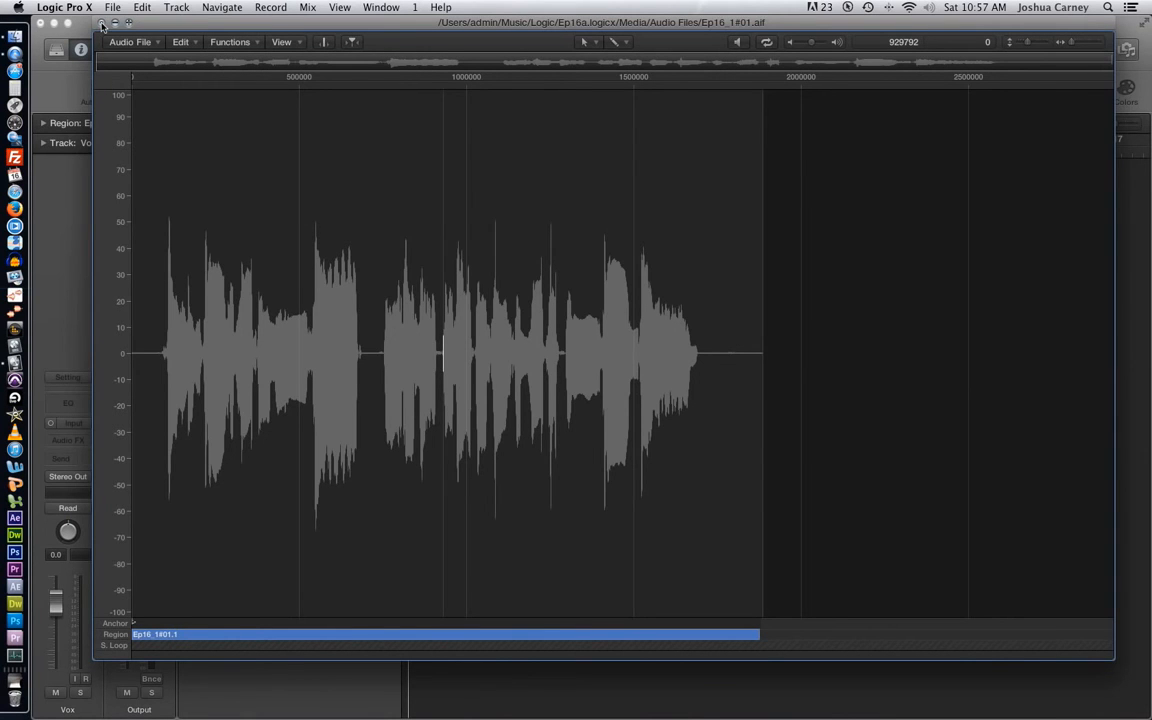
- Close the separate audio file window and bring back the Drums track in the Tracks area with Undo
click(101, 23)
click(735, 411)
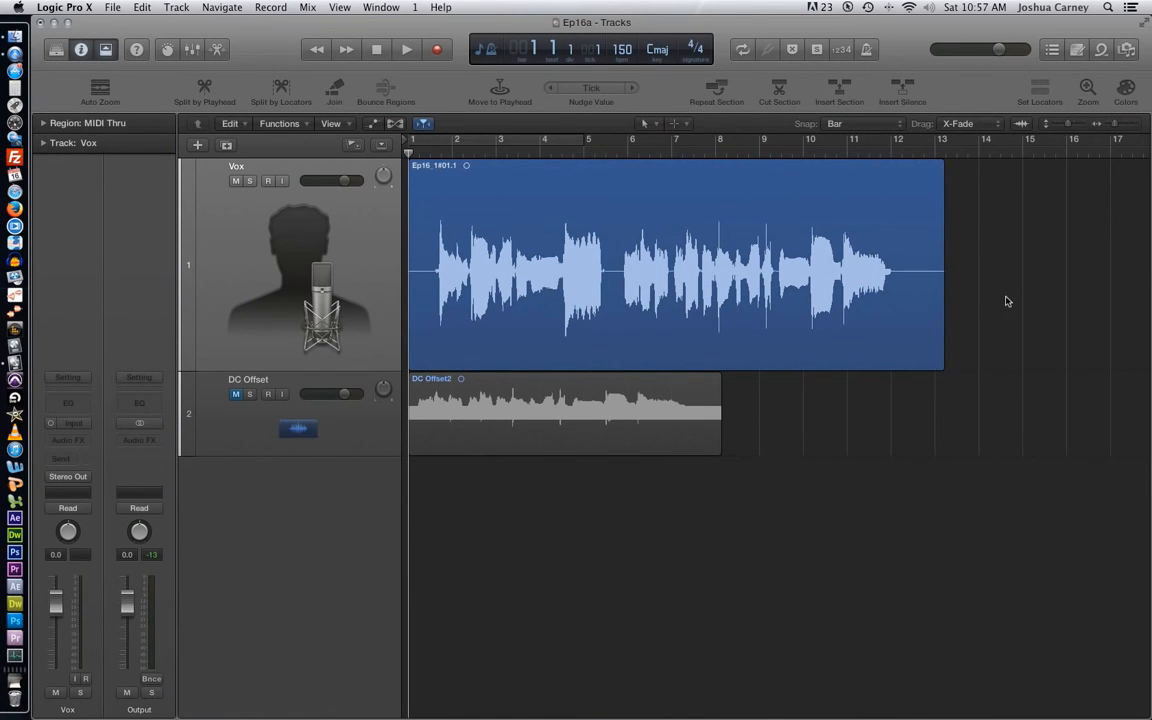
key(super+z)
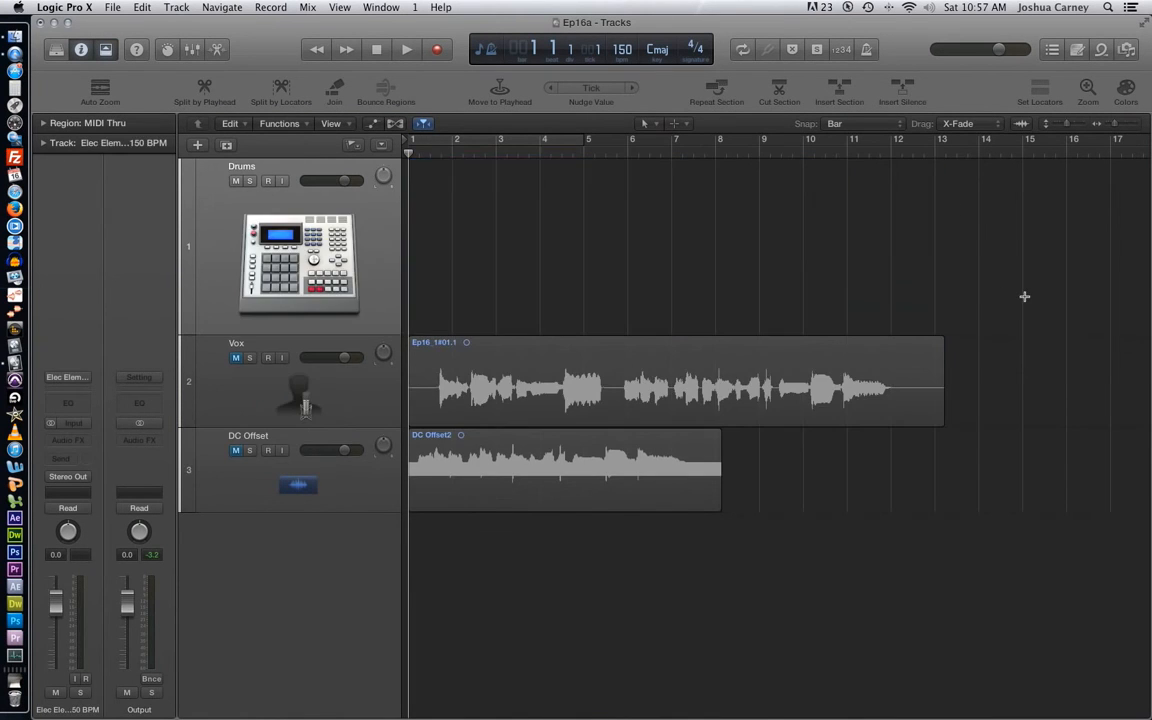
- Open the Drums_1 region in the Audio File Editor, enlarged and zoomed to show its whole waveform
click(596, 237)
click(474, 231)
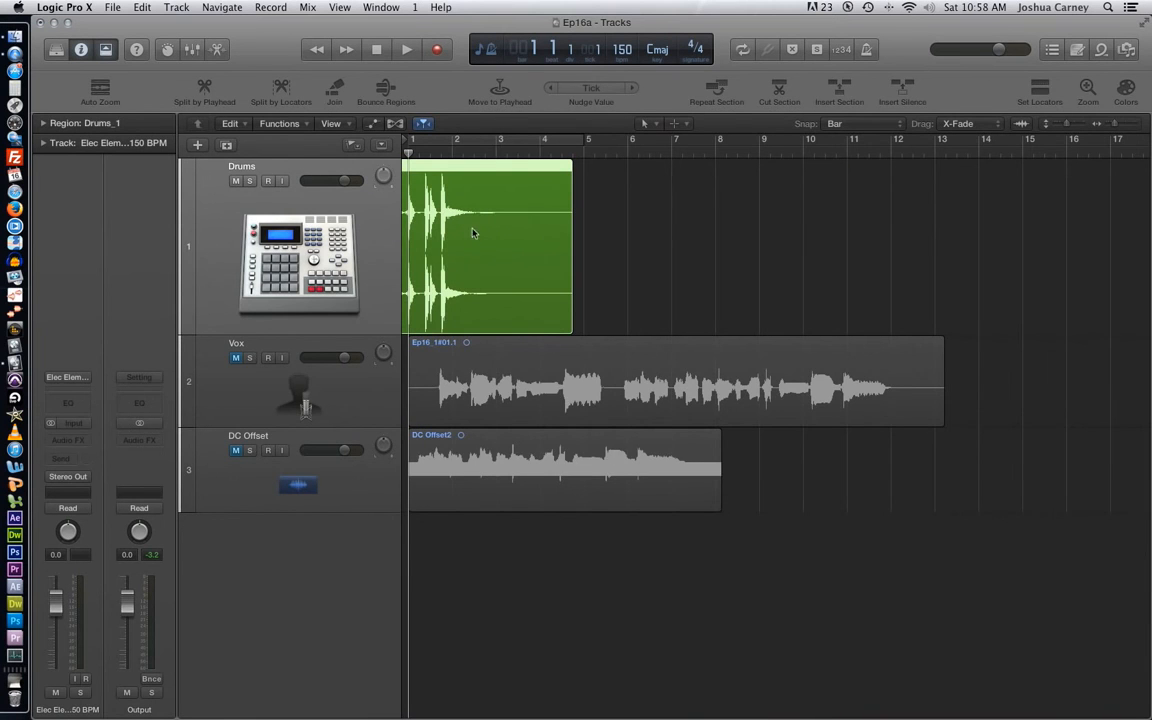
double_click(475, 222)
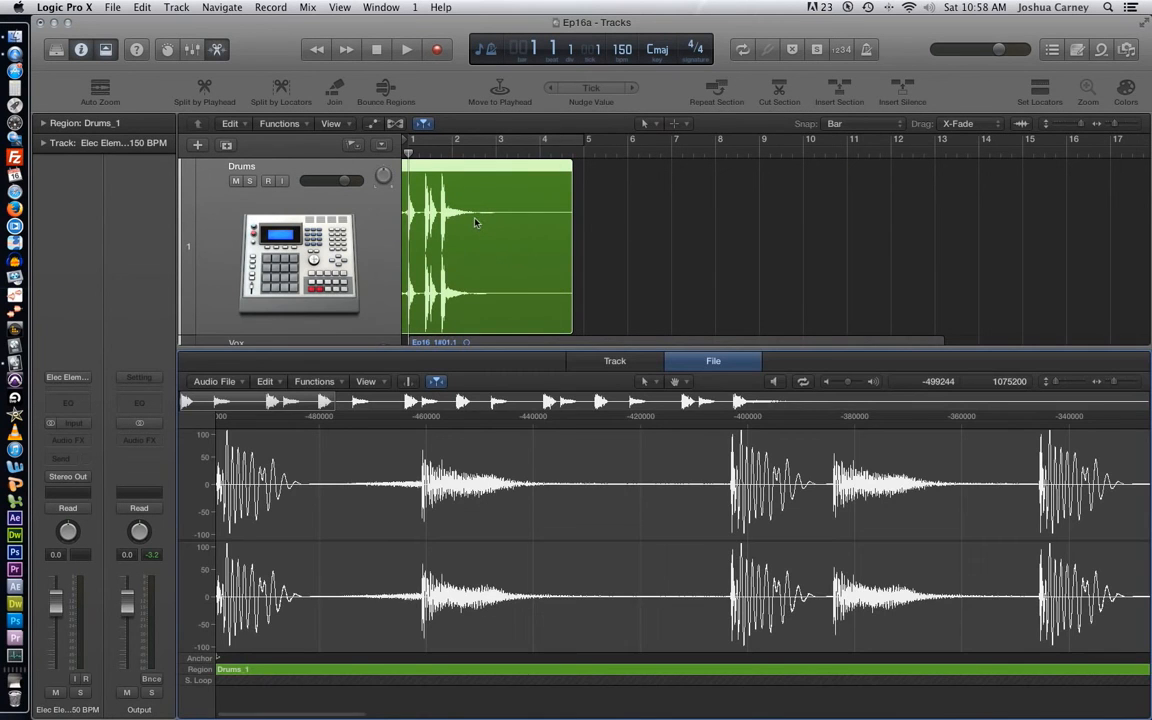
drag(713, 349, 702, 265)
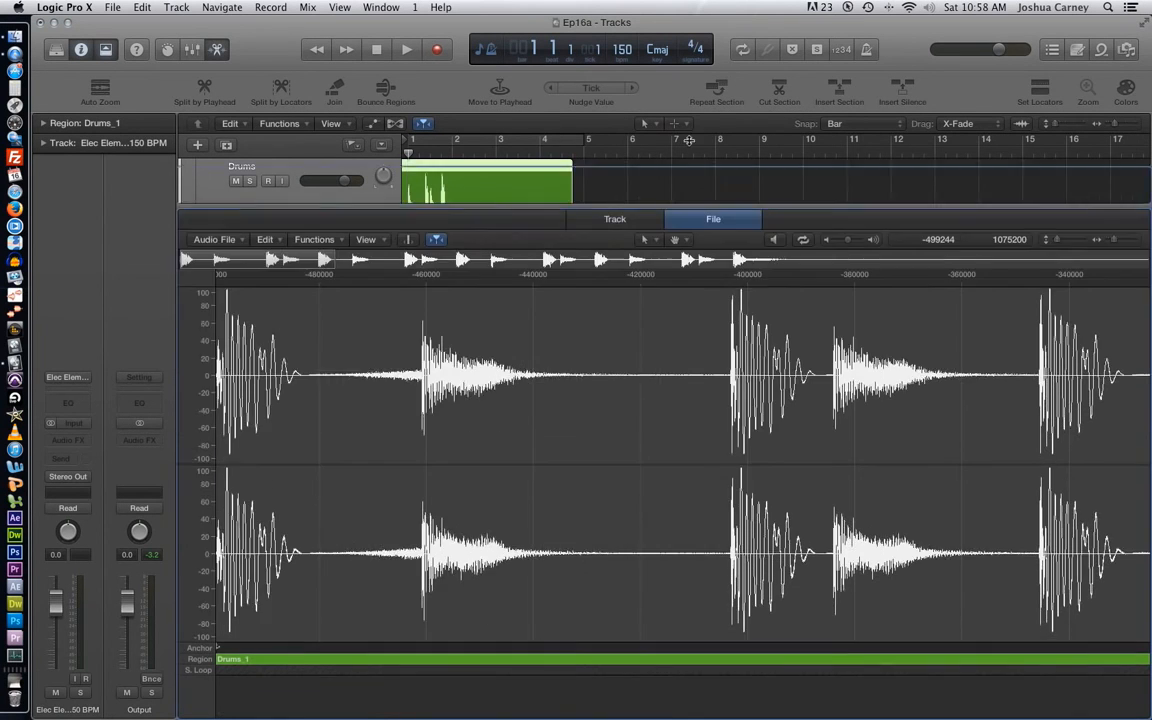
drag(1114, 198, 1107, 198)
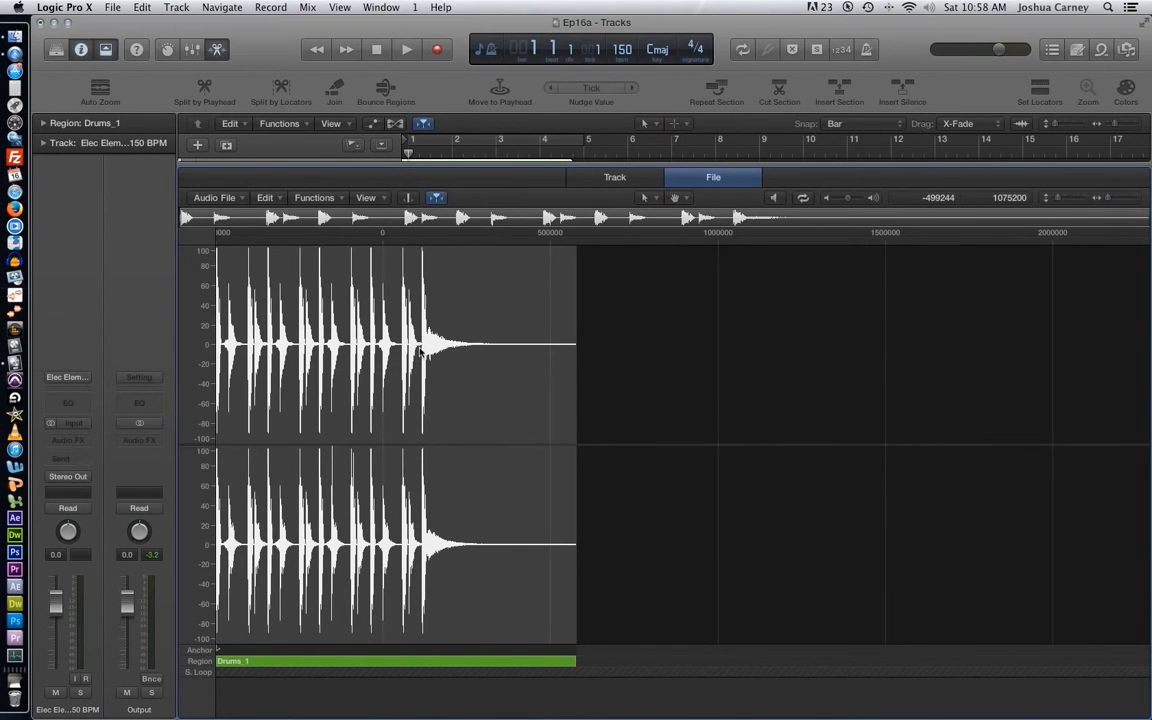
- Select the final drum hit and its tail, from about sample 111023 for 464933 samples, and audition it
drag(423, 349, 616, 372)
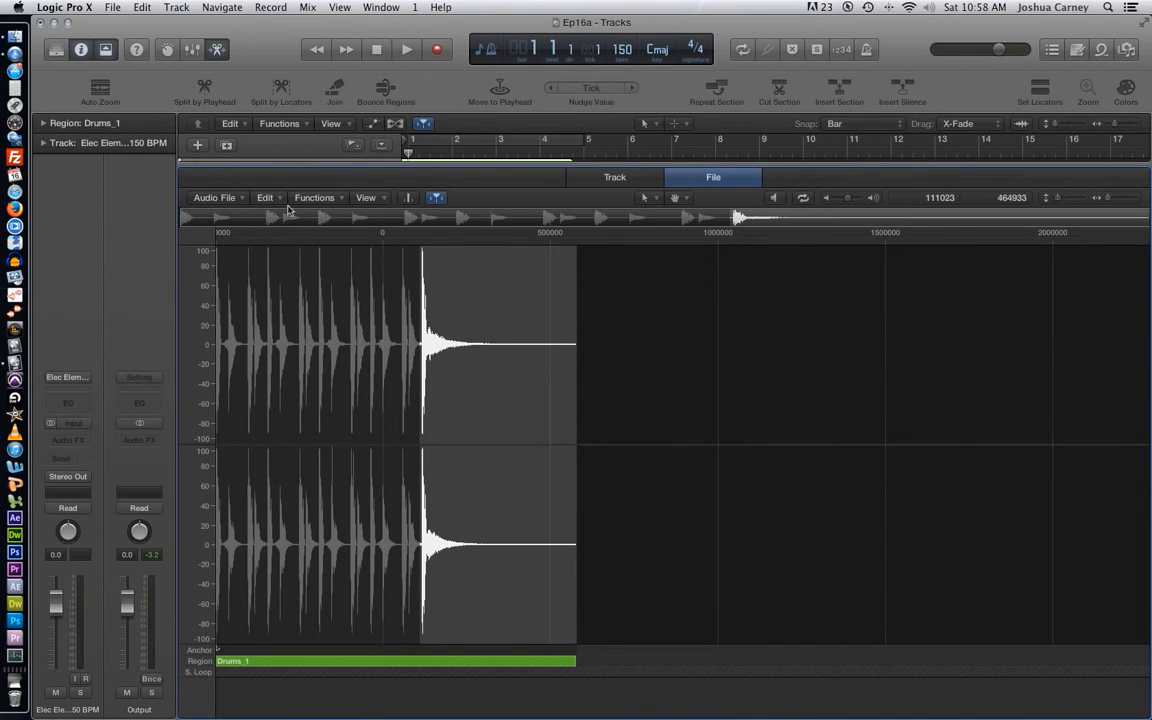
key(space)
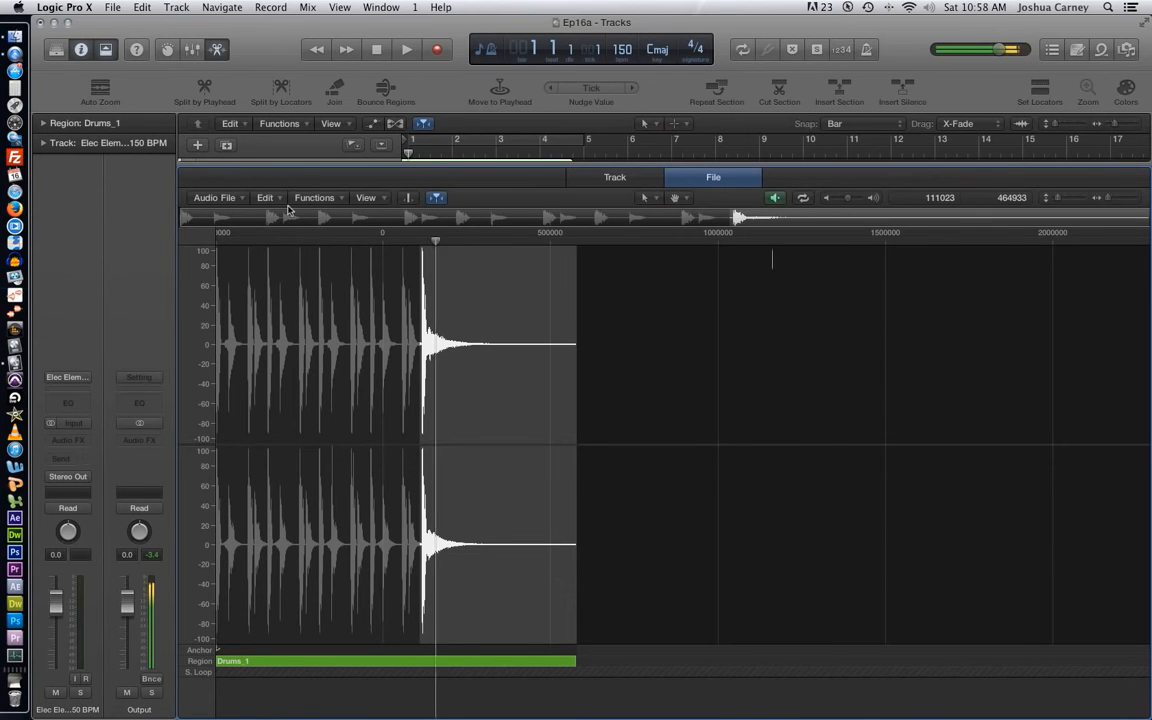
key(space)
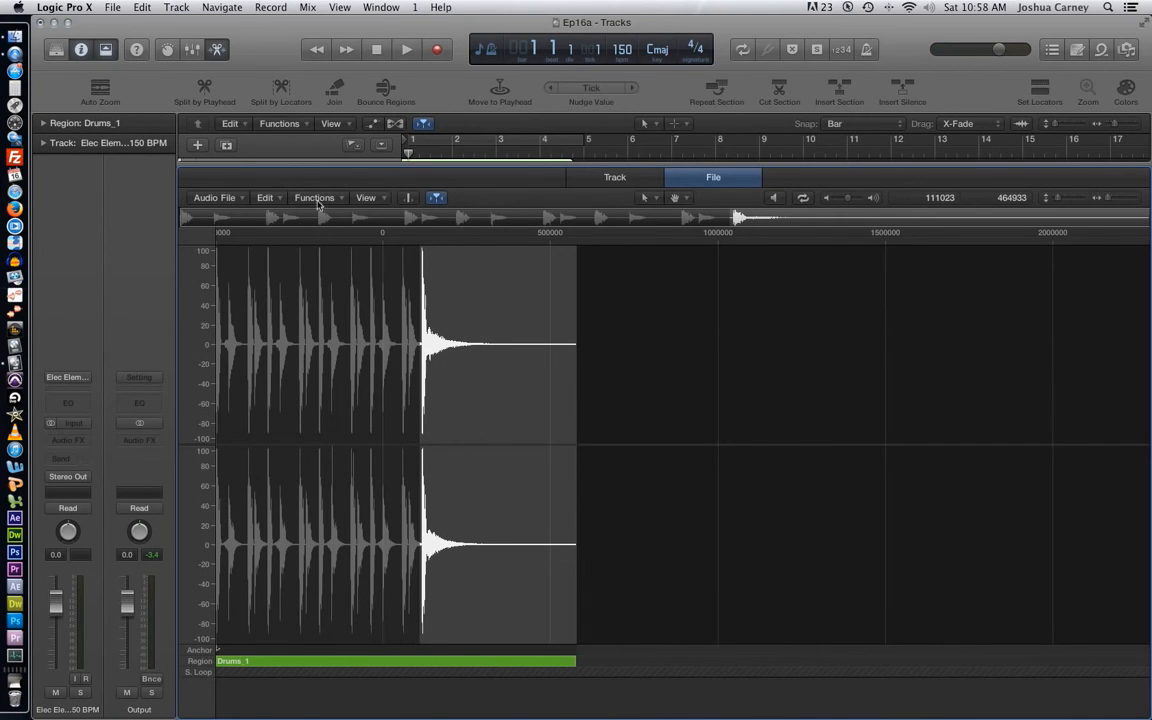
- Trim the drum file to the selected final hit, permanently deleting the rest
click(314, 198)
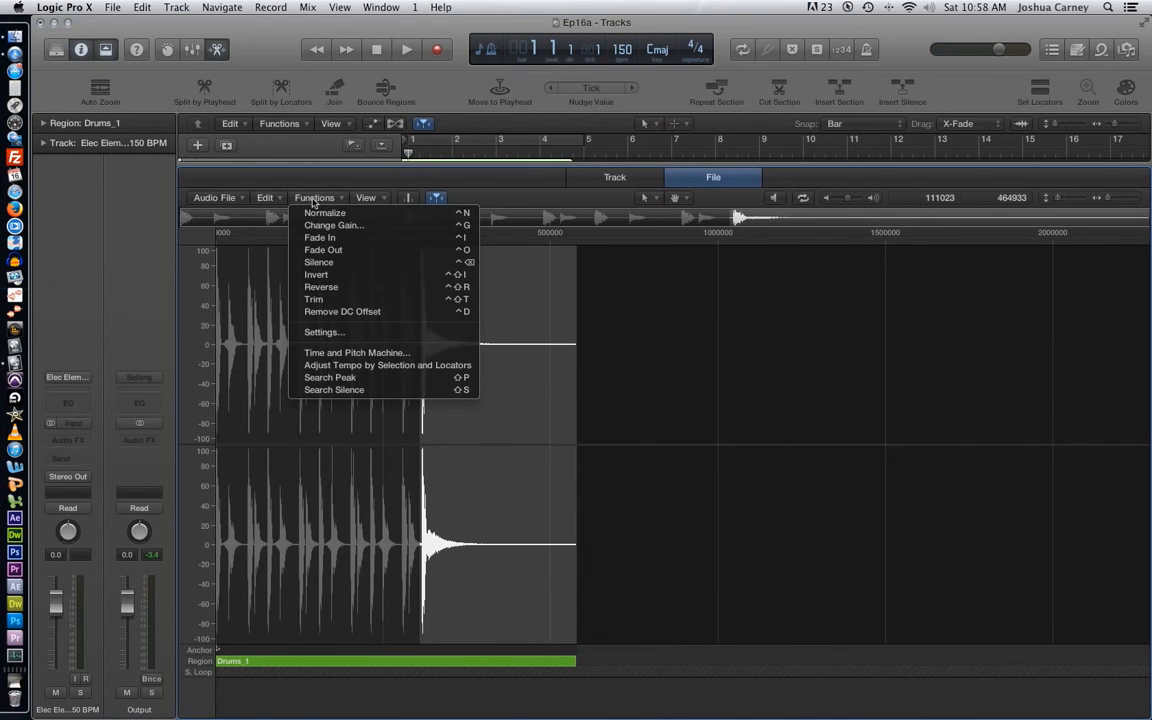
click(362, 303)
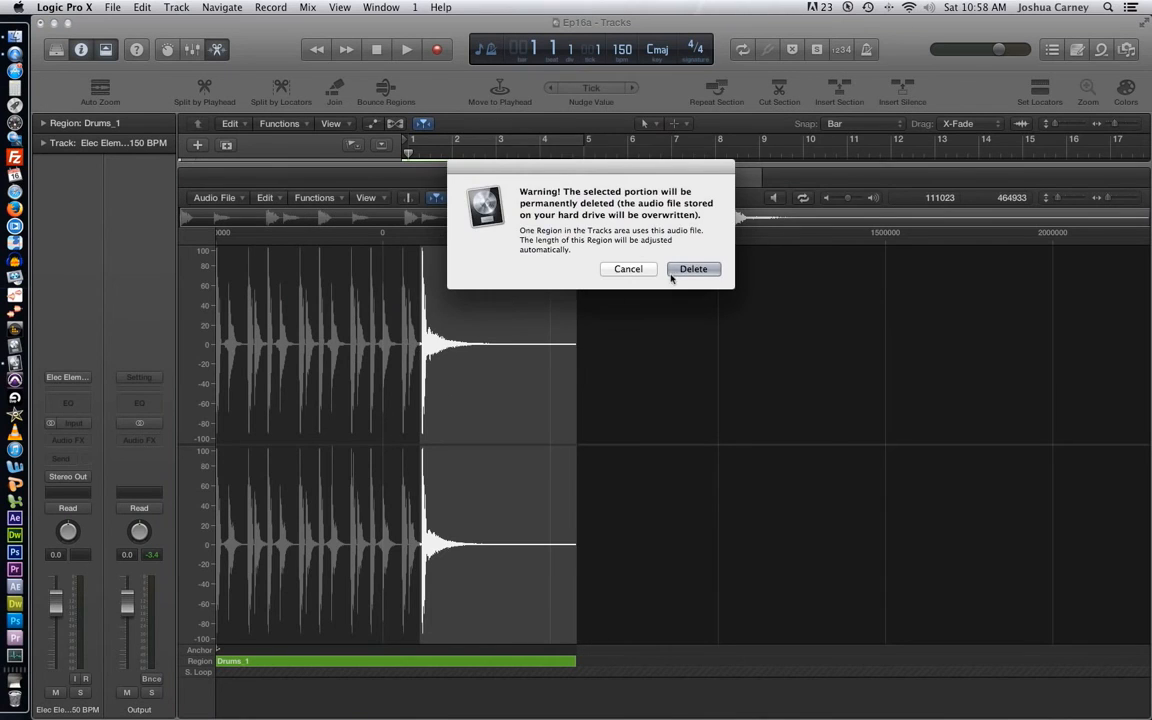
click(670, 270)
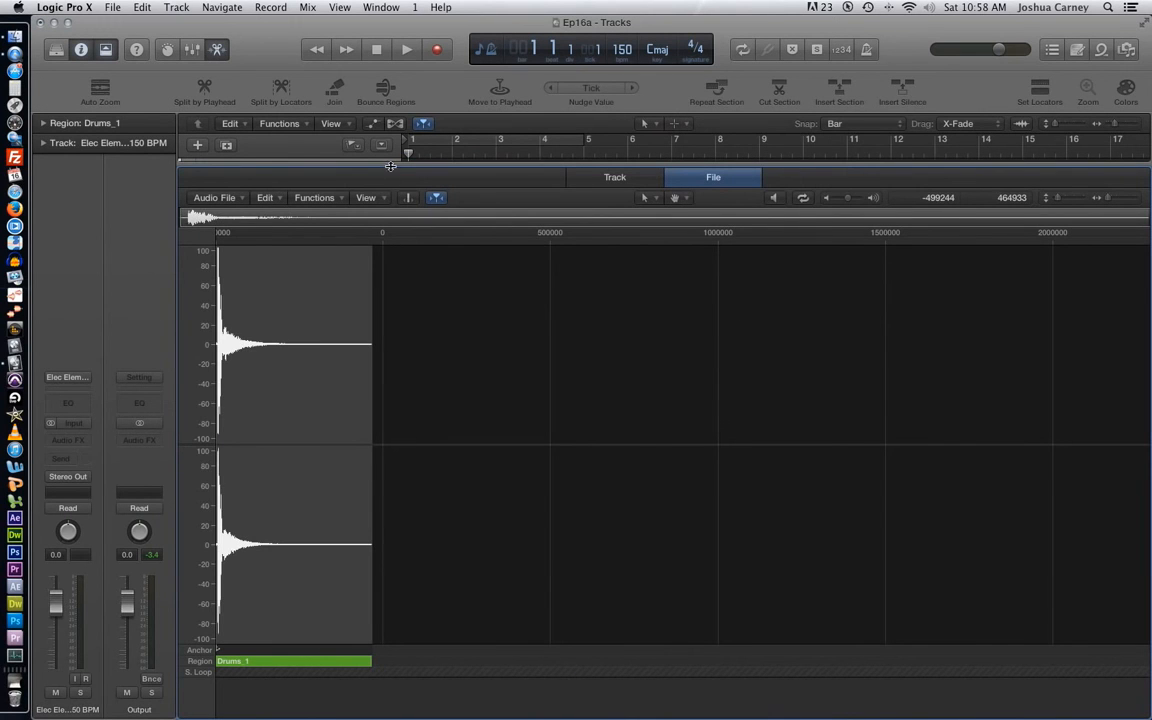
- Reverse the trimmed drum hit and audition it
click(316, 198)
click(360, 288)
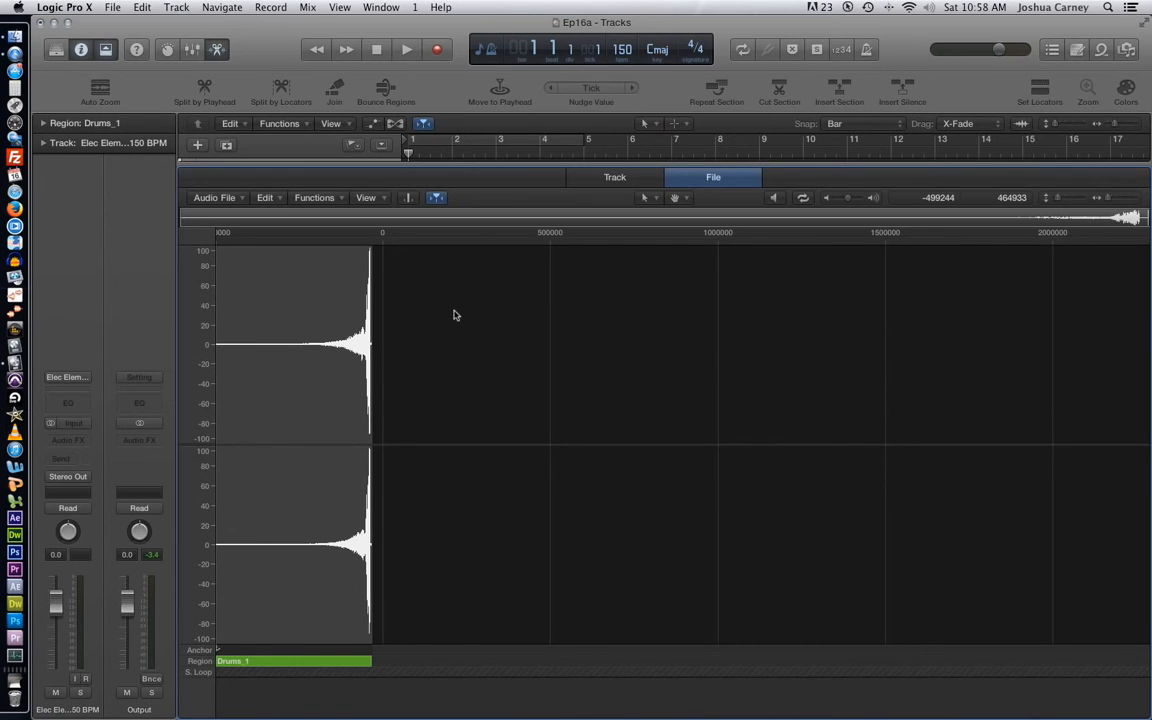
key(alt+space)
- Clear the selection in the reversed drum file and close the editor to show the full Tracks area
mouse_move(457, 164)
mouse_down()
mouse_move(467, 696)
mouse_move(473, 489)
mouse_move(455, 168)
mouse_up()
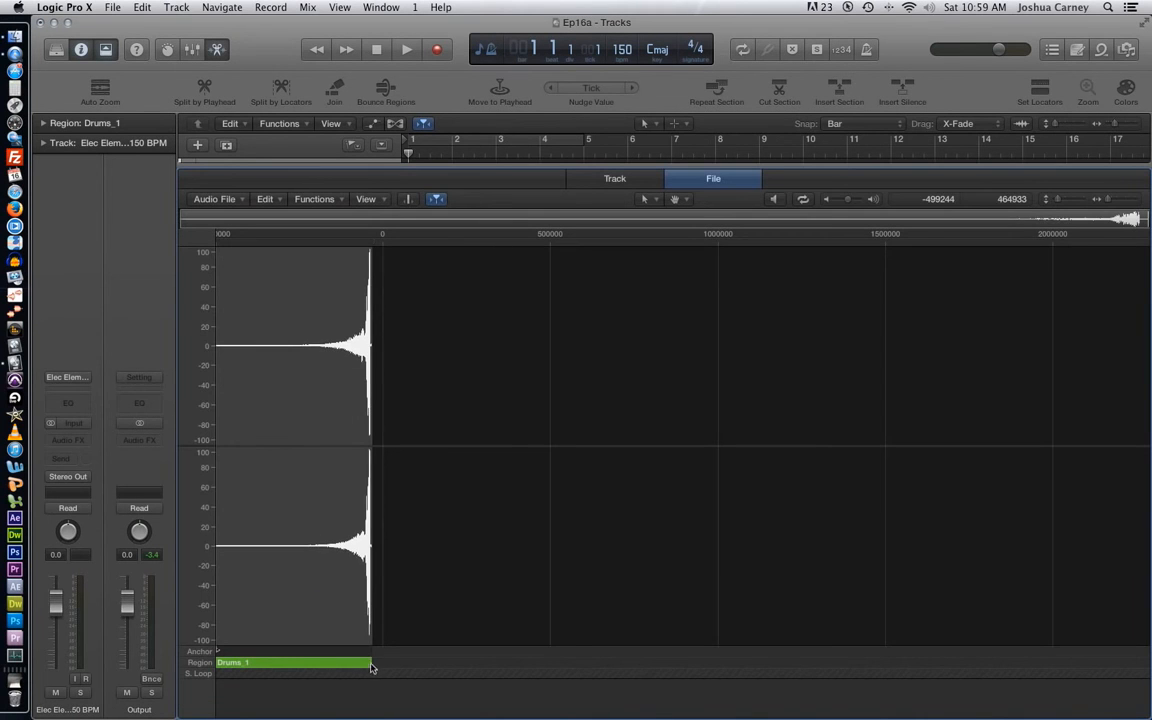
click(263, 549)
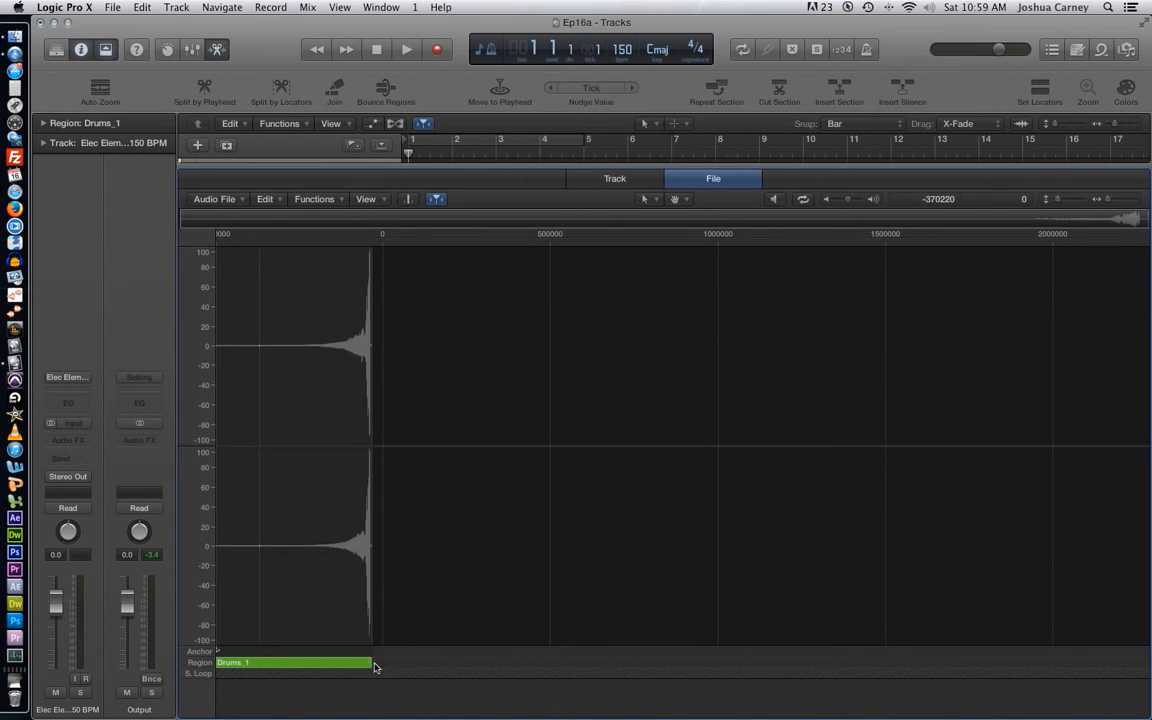
drag(546, 166, 517, 717)
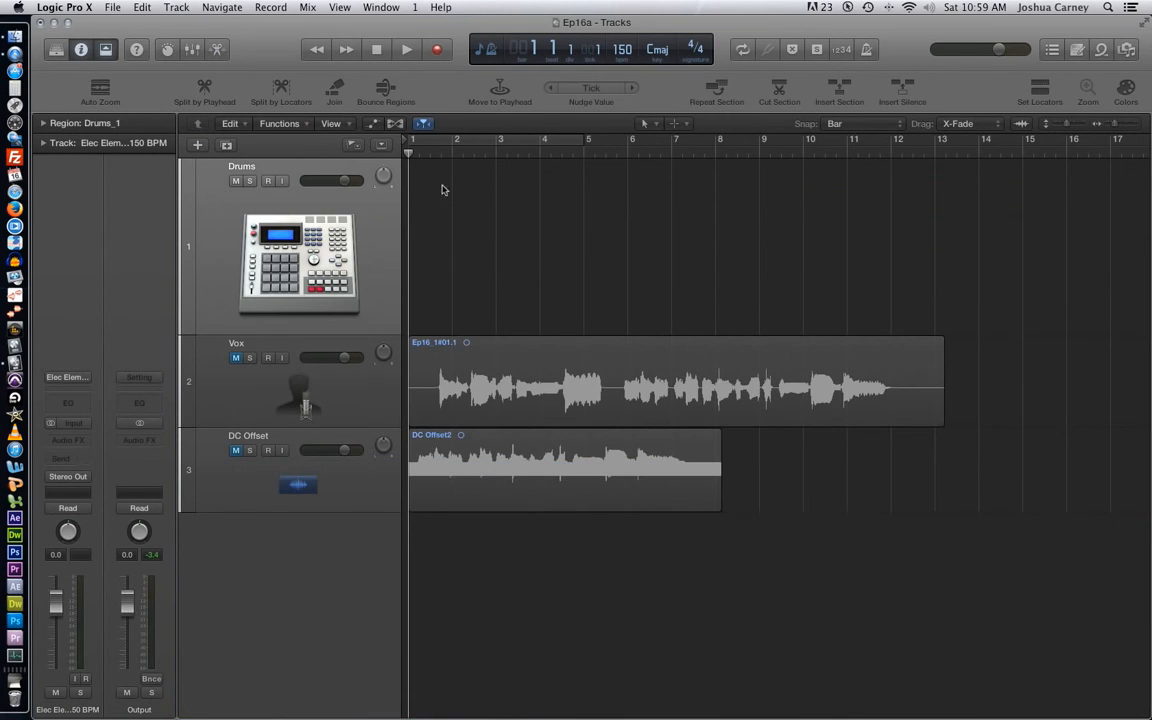
- Line up the reversed Drums_1 region at bar 1, hide the project audio browser and deselect the region
scroll(483, 190, right, 10)
scroll(689, 150, left, 10)
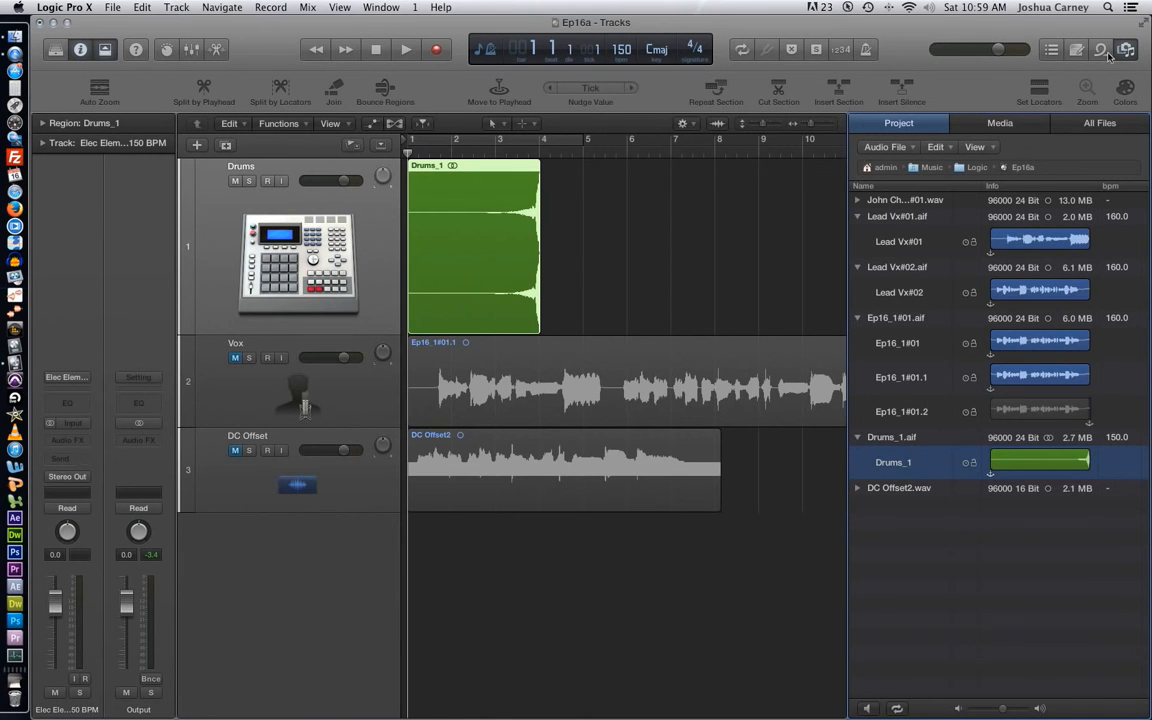
key(f)
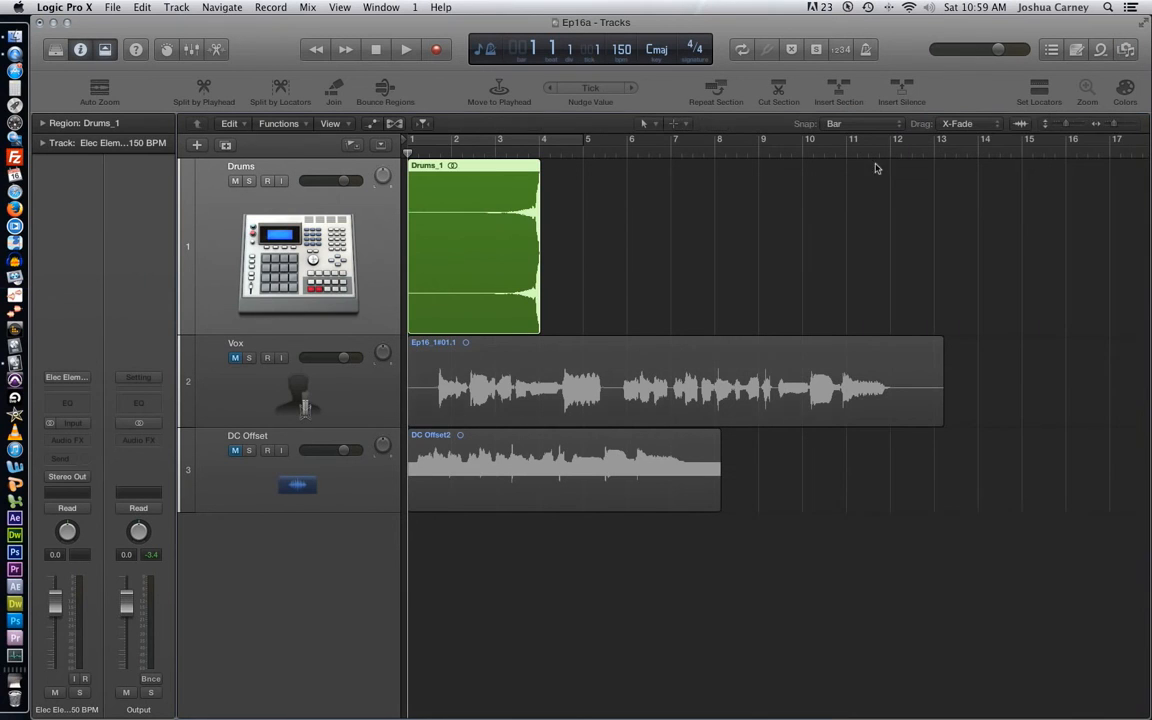
click(612, 235)
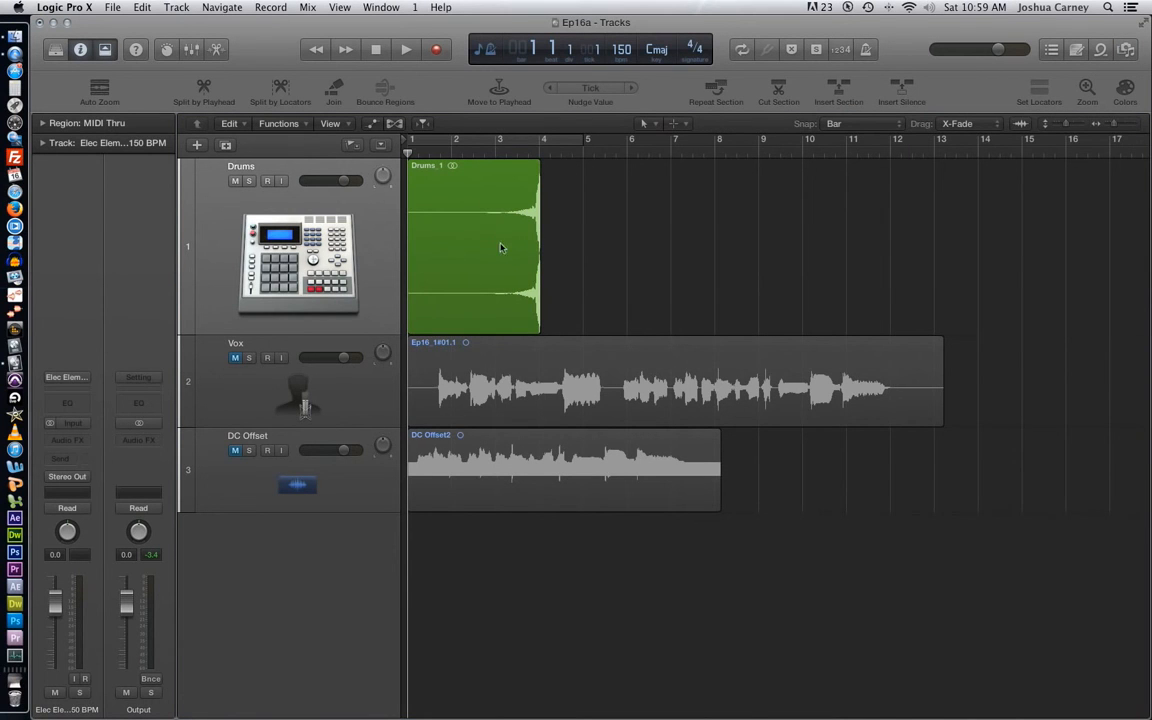
- Move the reversed Drums_1 region to bar 4 and trim its start to bar 5
drag(486, 253, 627, 247)
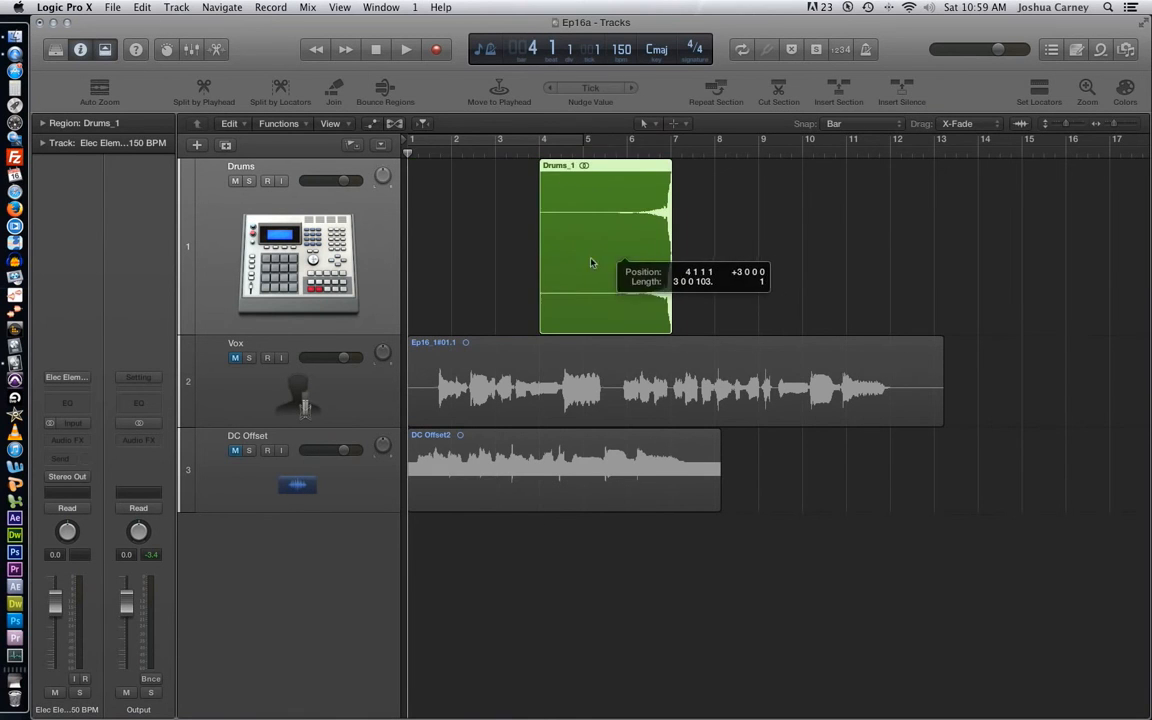
click(513, 318)
drag(545, 328, 588, 327)
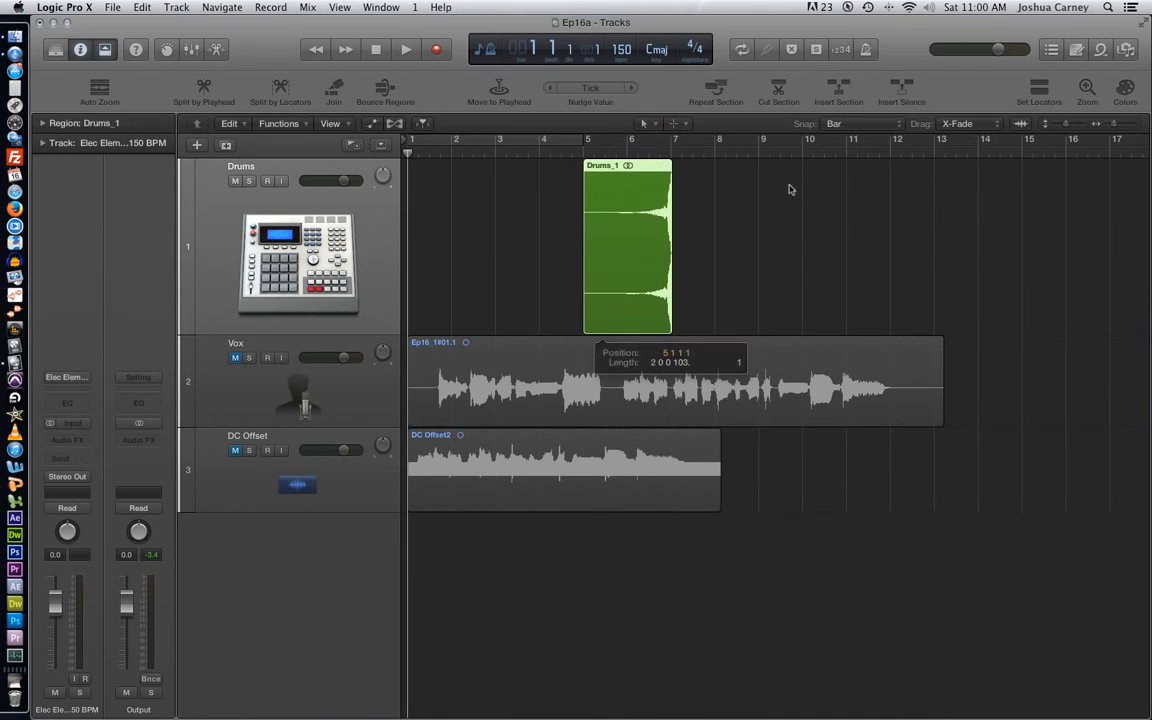
- Set snapping to Ticks and trim the start of the Drums_1 region to position 5 3 1 61
click(856, 123)
click(865, 160)
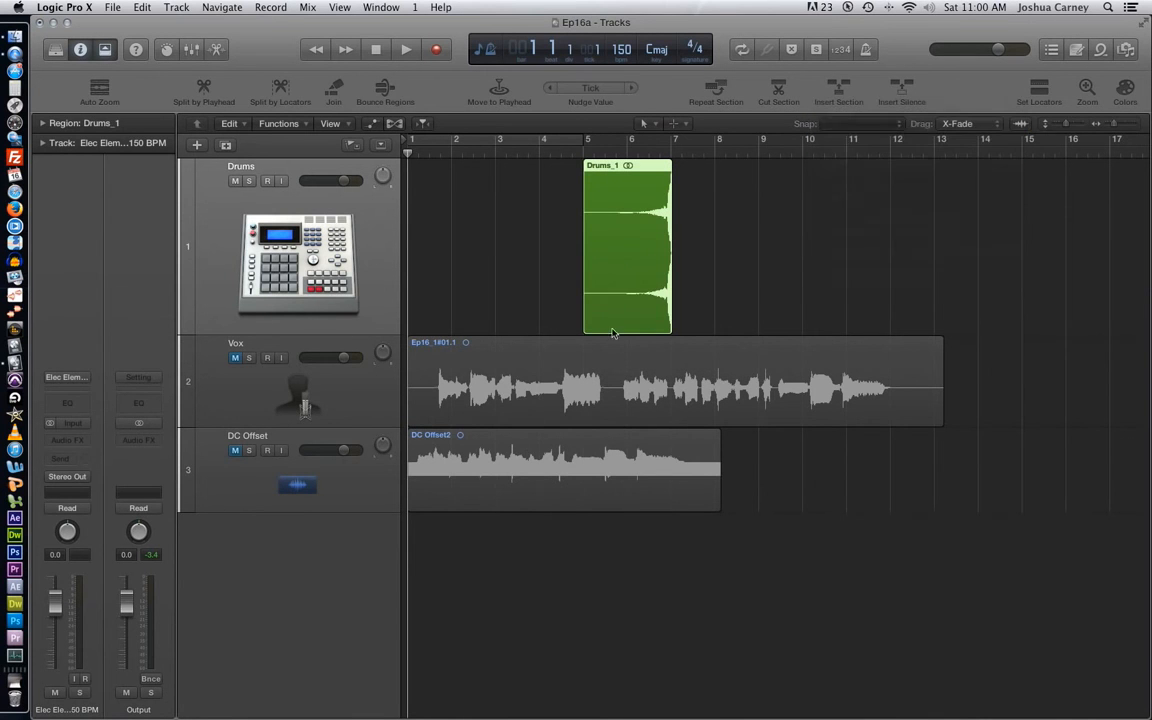
drag(598, 327, 607, 327)
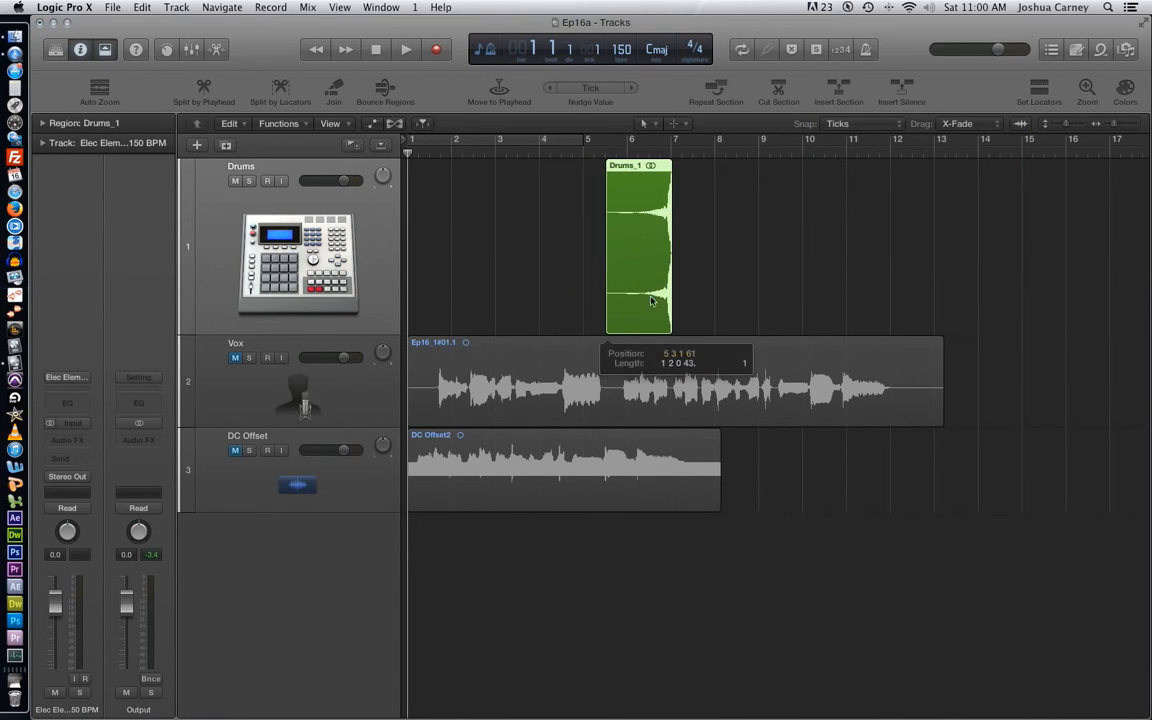
- Put the playhead at bar 7 and shift the shortened Drums_1 region earlier so it ends just before bar 6
drag(650, 240, 617, 235)
click(670, 145)
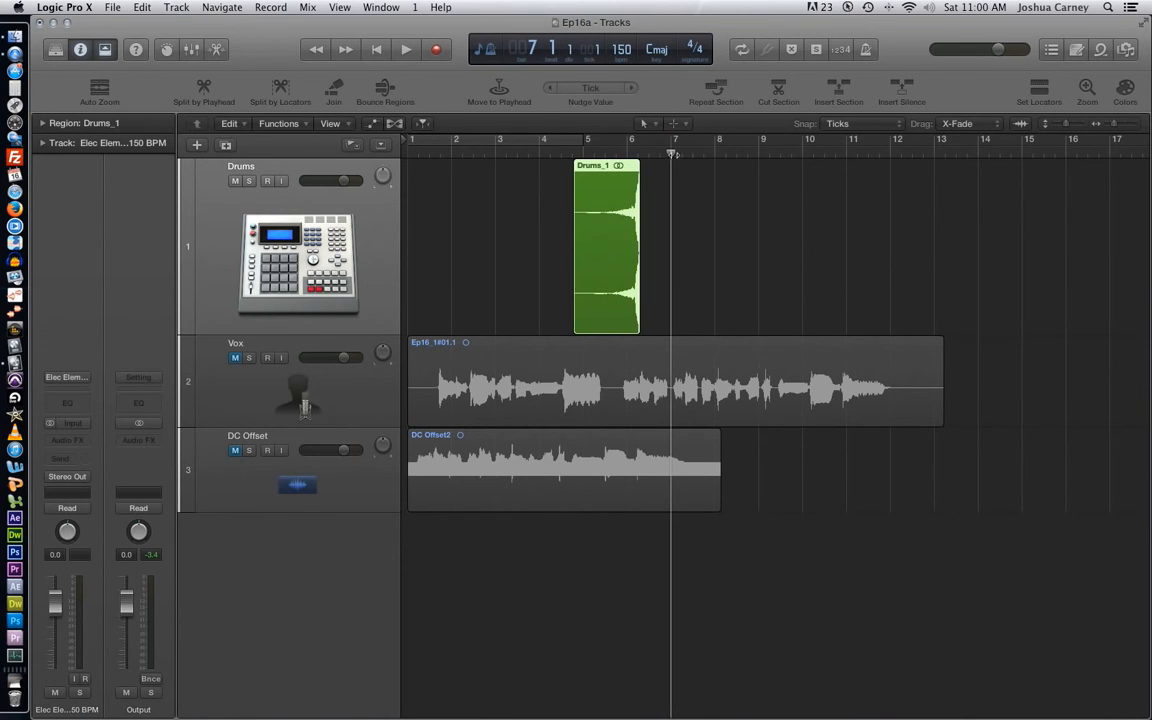
drag(612, 244, 596, 245)
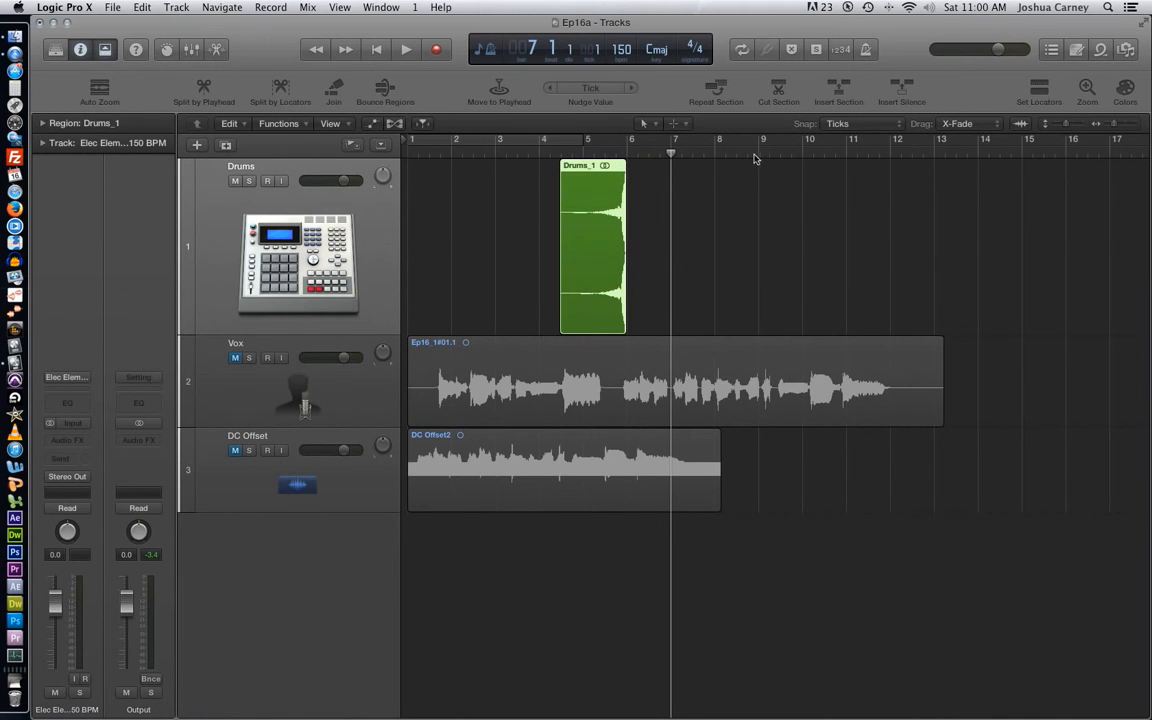
- Set snapping to Bar, look over the snap and drag mode options, and move the Drums_1 region to start at bar 6
click(890, 126)
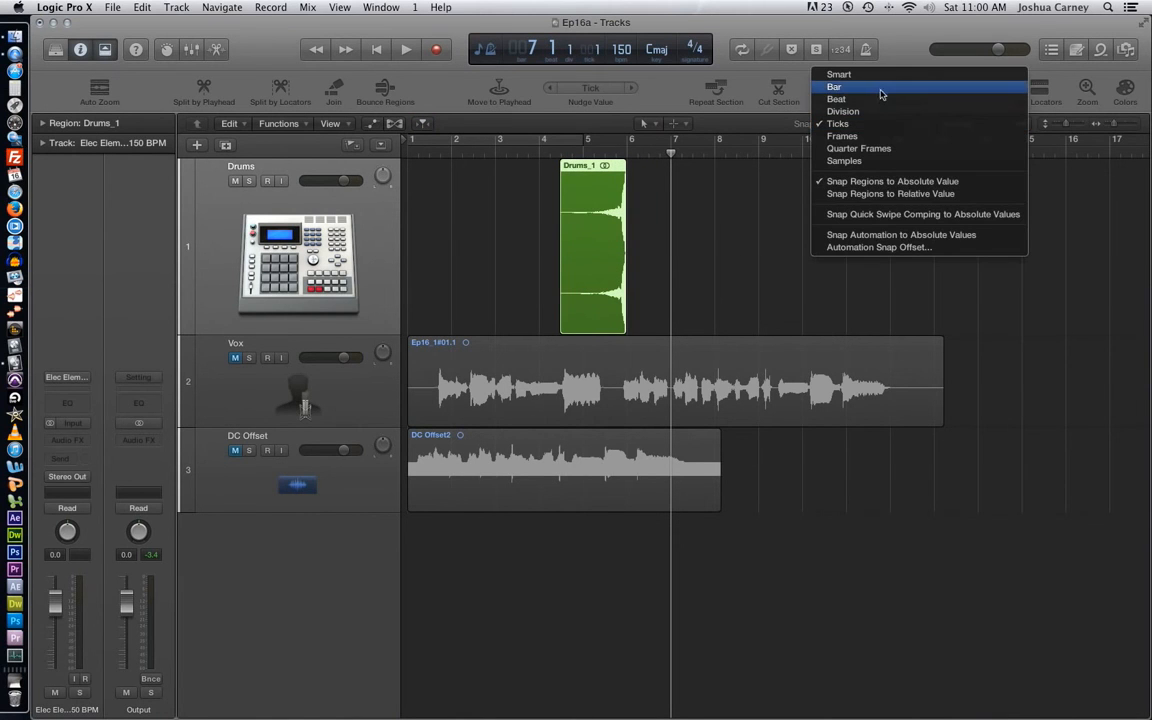
click(880, 88)
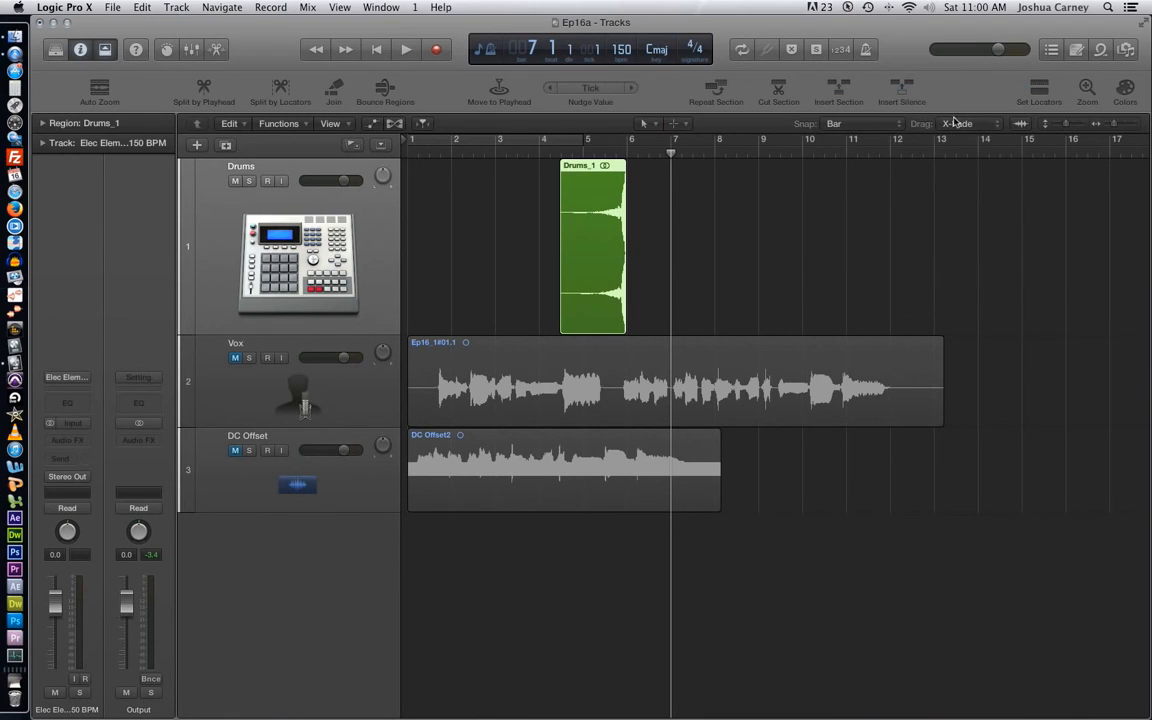
click(866, 123)
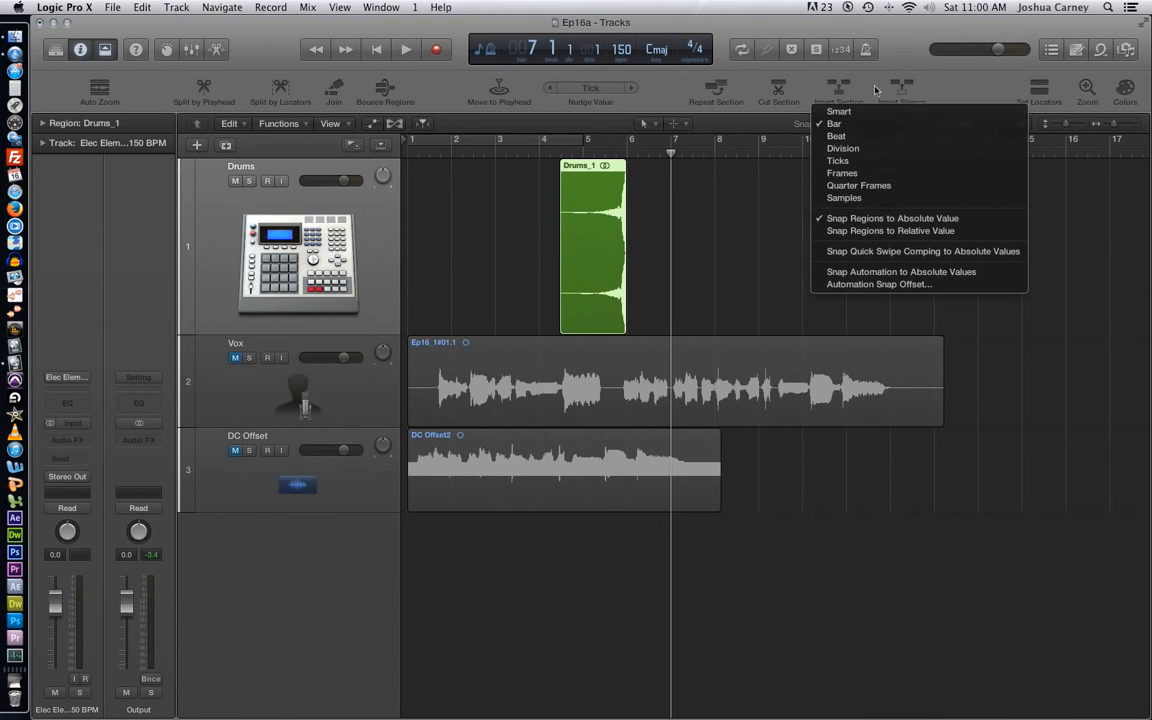
click(956, 80)
click(978, 124)
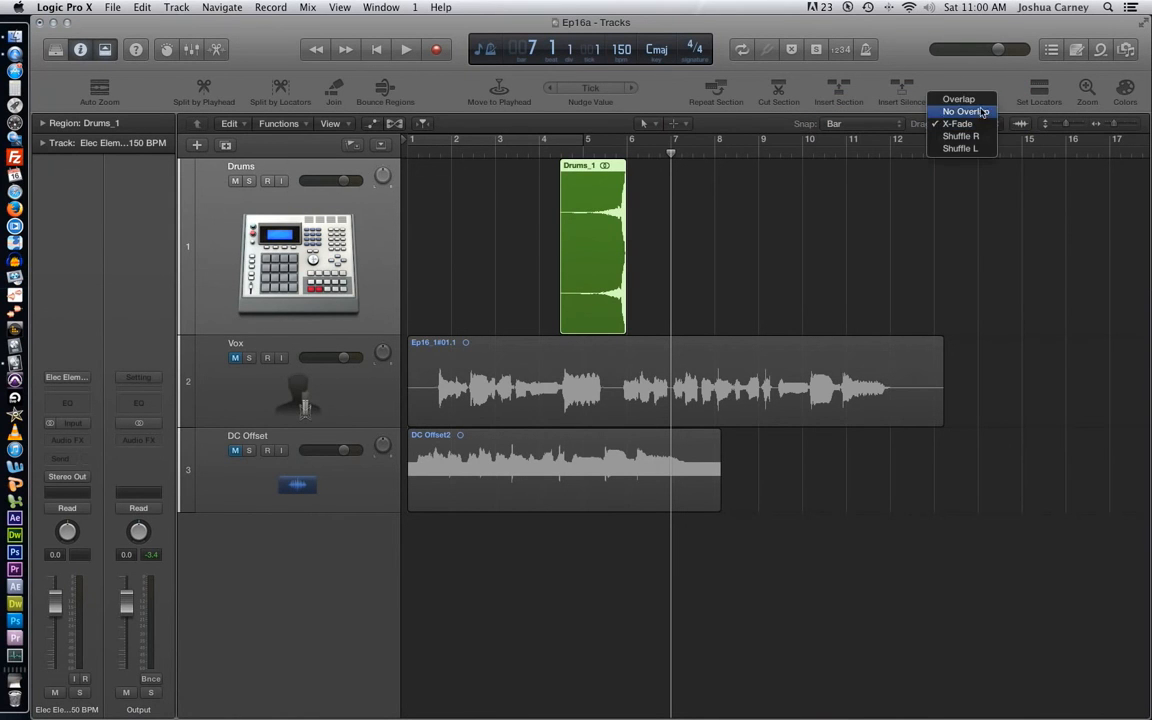
click(960, 84)
drag(599, 226, 671, 222)
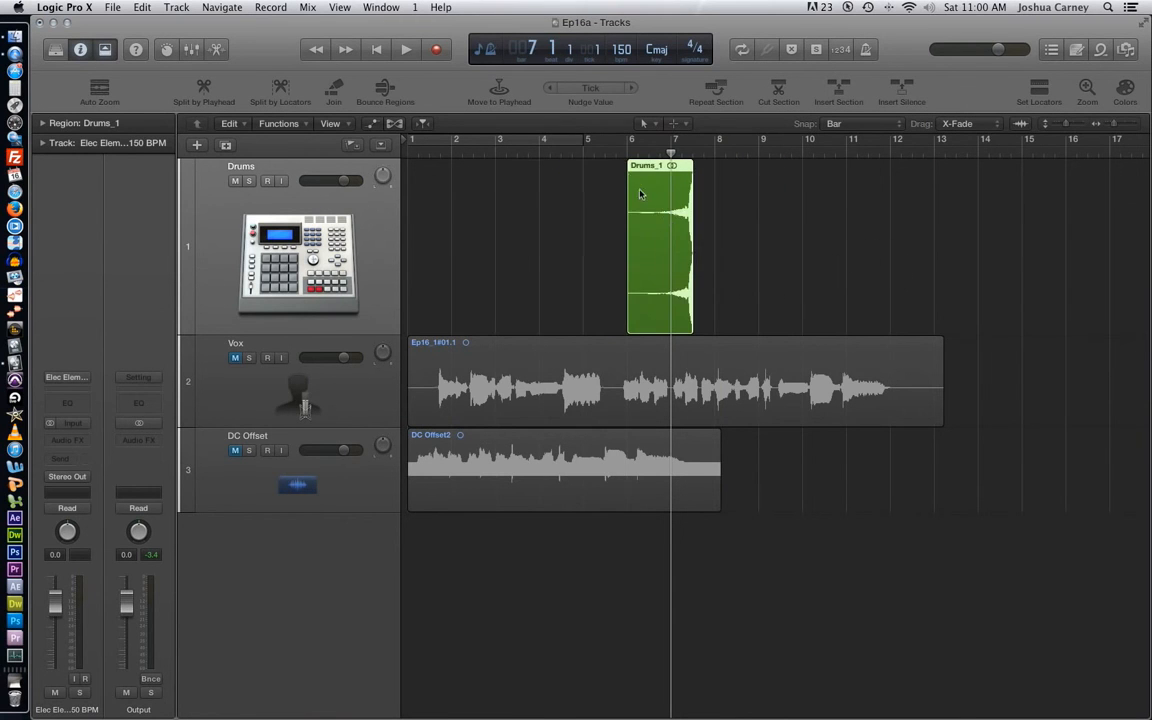
- Open the Drums_1 region in the Audio File Editor and move its anchor from the region start to the peak at the end
scroll(641, 193, right, 1)
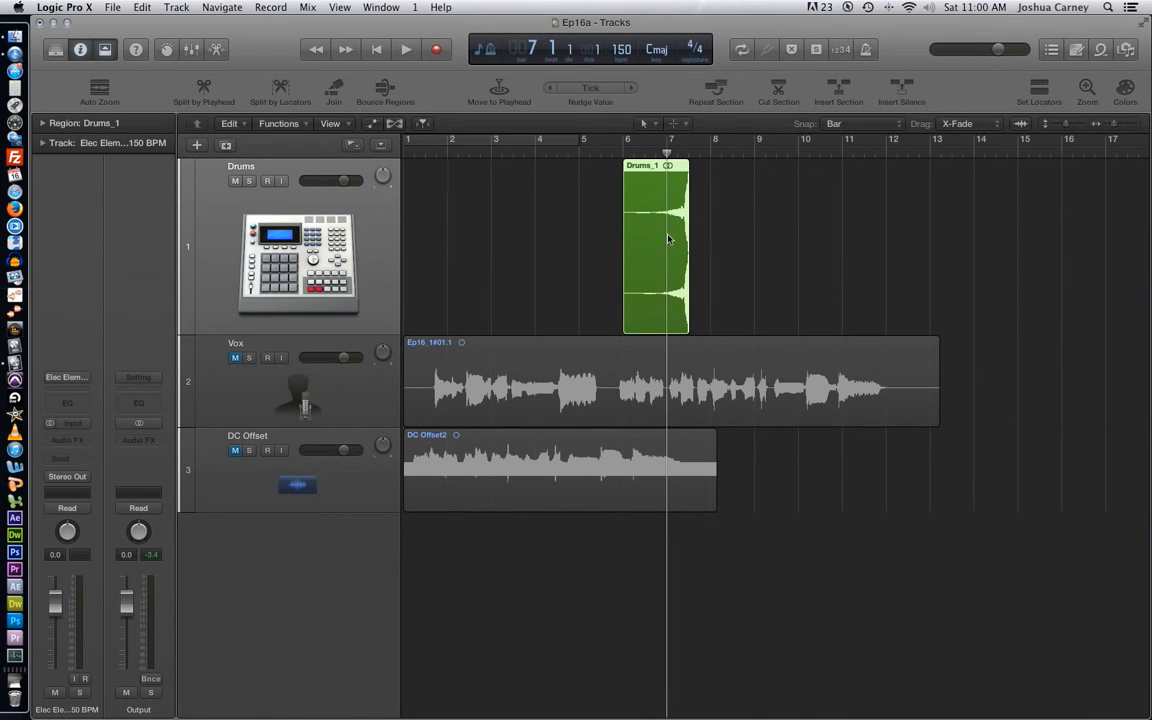
double_click(669, 238)
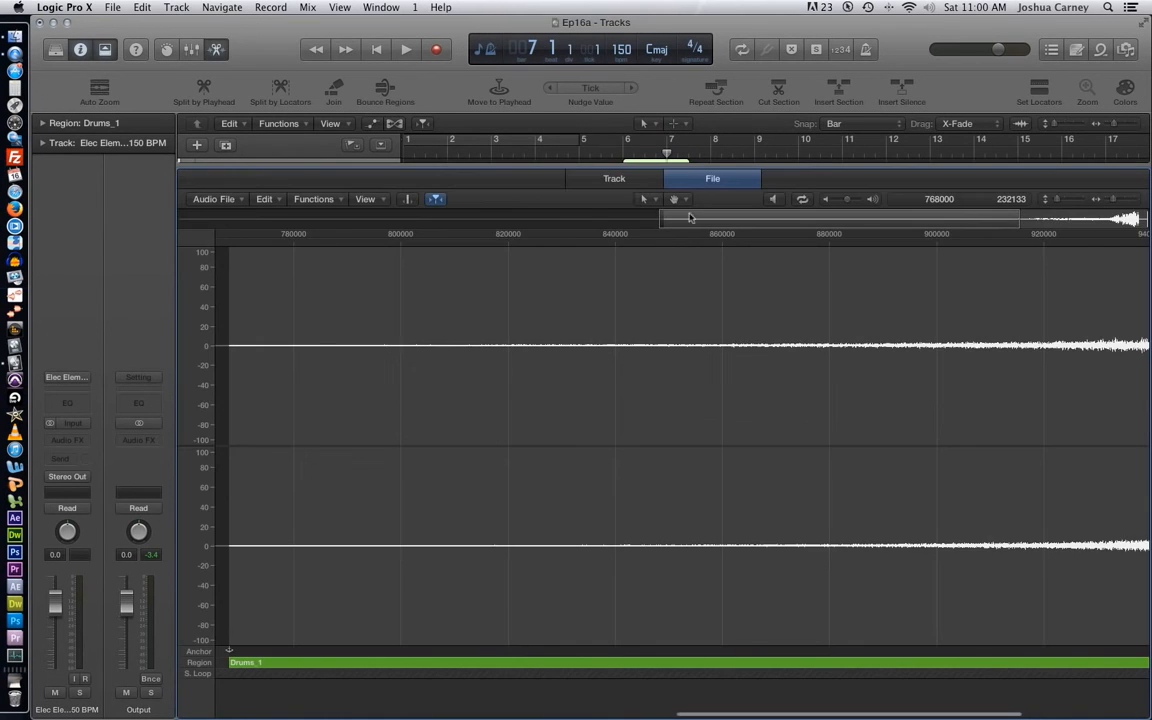
drag(1114, 199, 1111, 199)
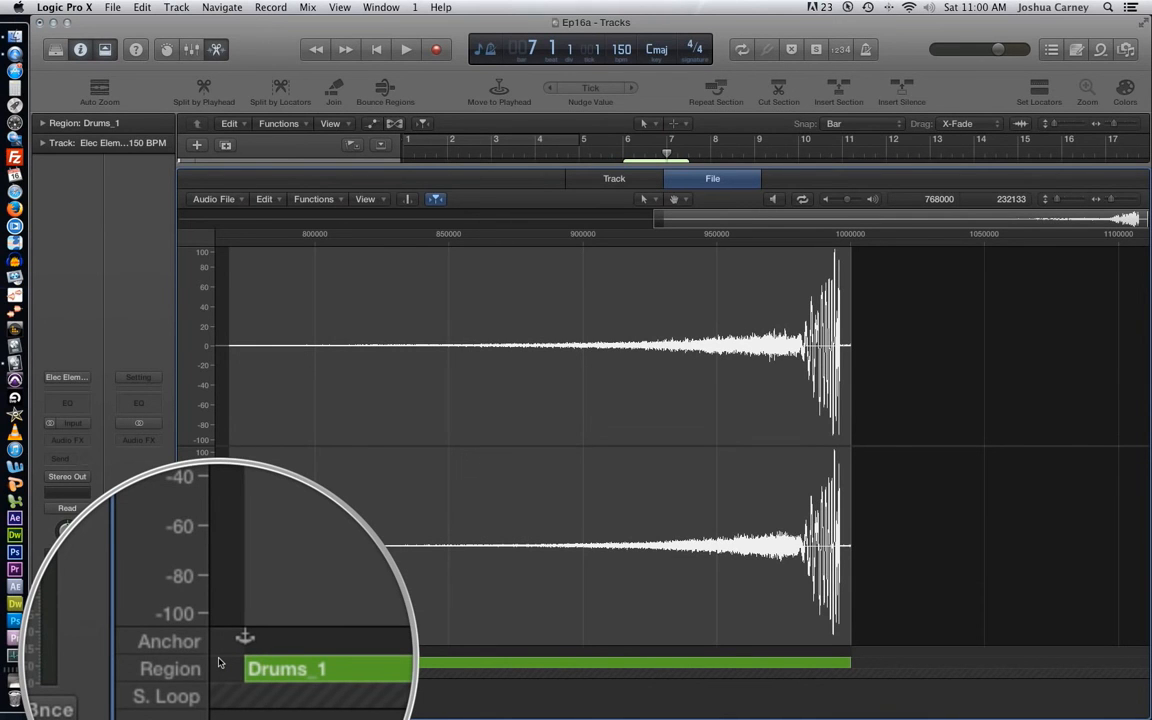
drag(231, 661, 850, 673)
drag(231, 655, 848, 662)
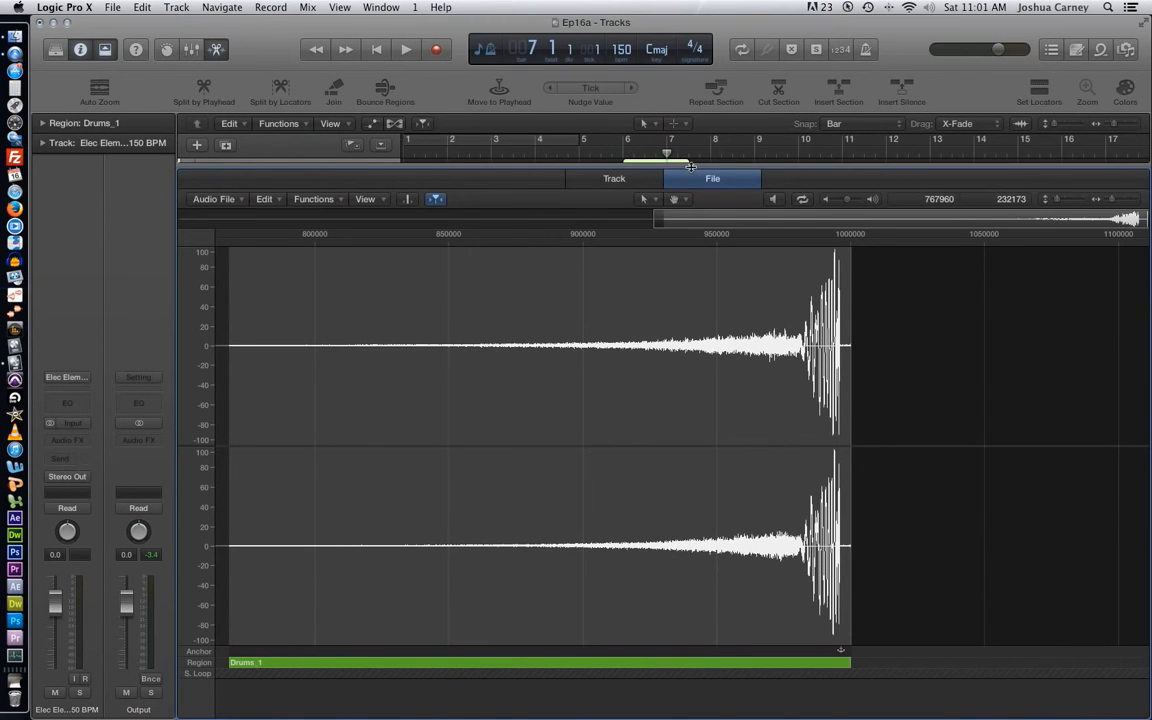
- Close the Audio File Editor and set snapping in the Tracks area to Beat
drag(690, 172, 659, 705)
click(1134, 127)
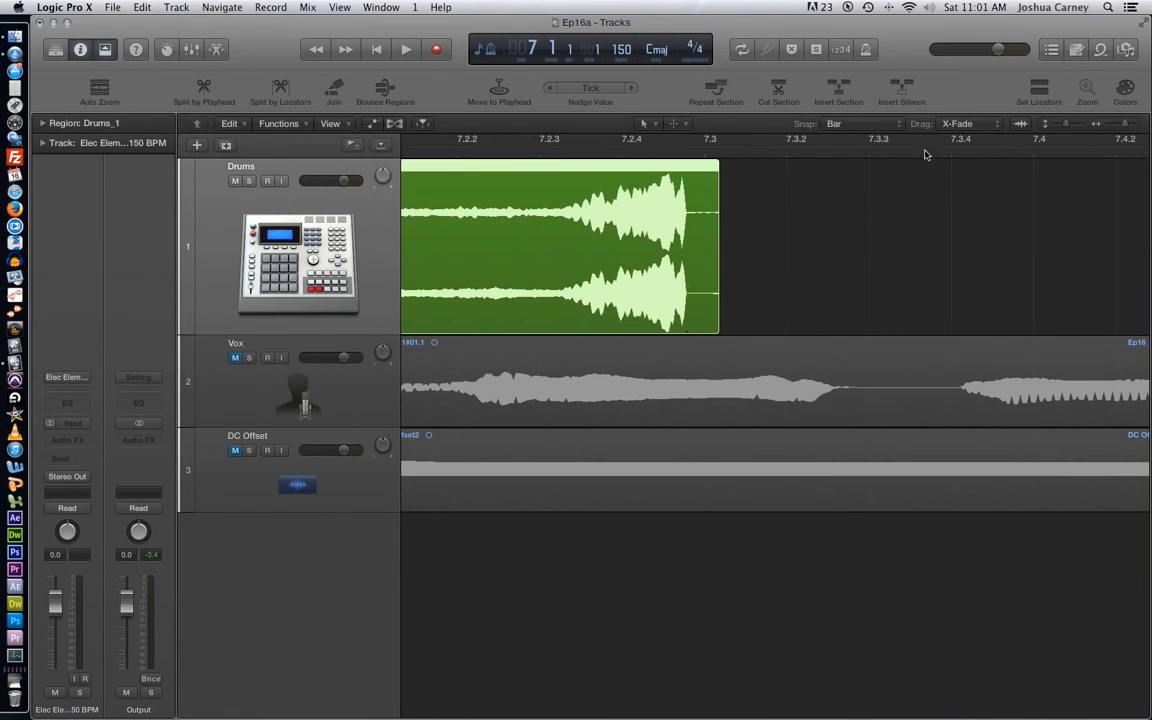
click(840, 124)
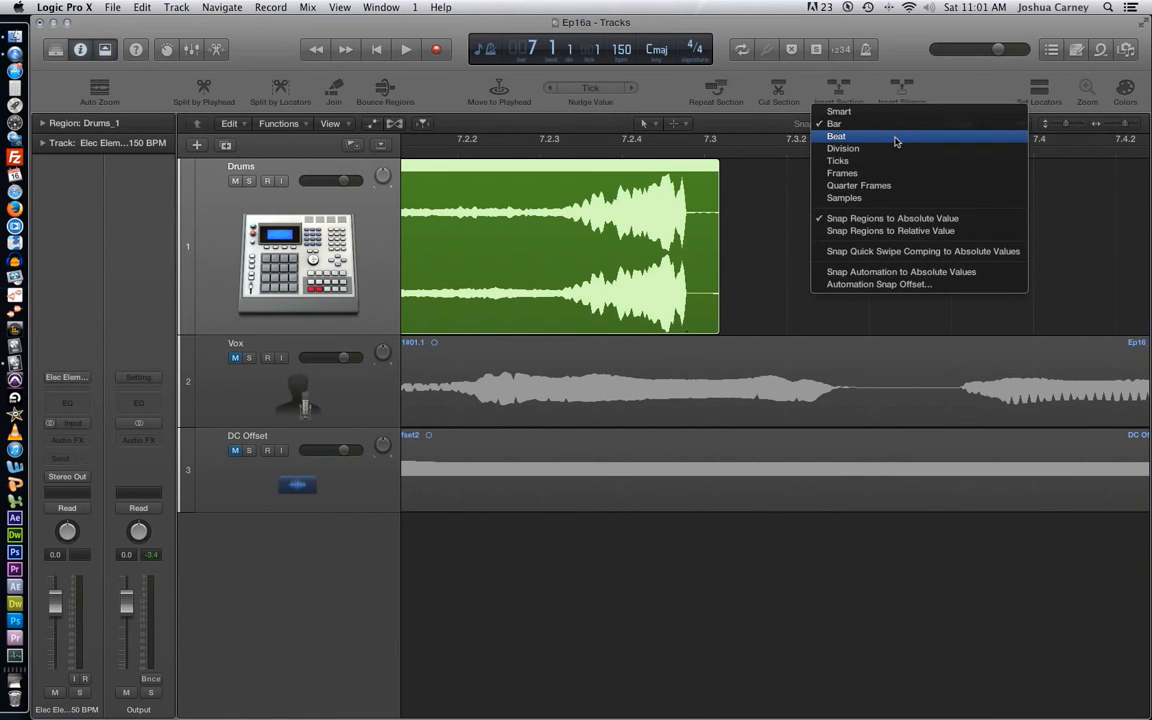
click(866, 142)
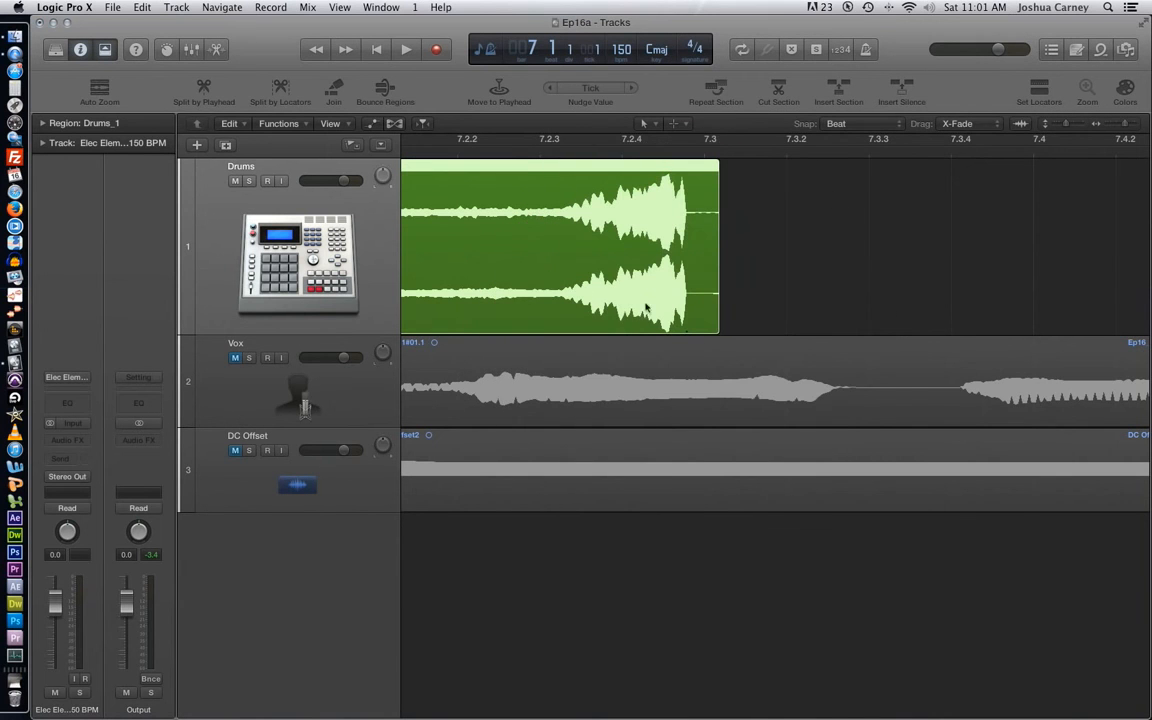
- Move the Drums_1 region so its anchor at the final peak lands on bar 8
click(1111, 123)
click(1111, 123)
click(1111, 123)
drag(630, 239, 858, 258)
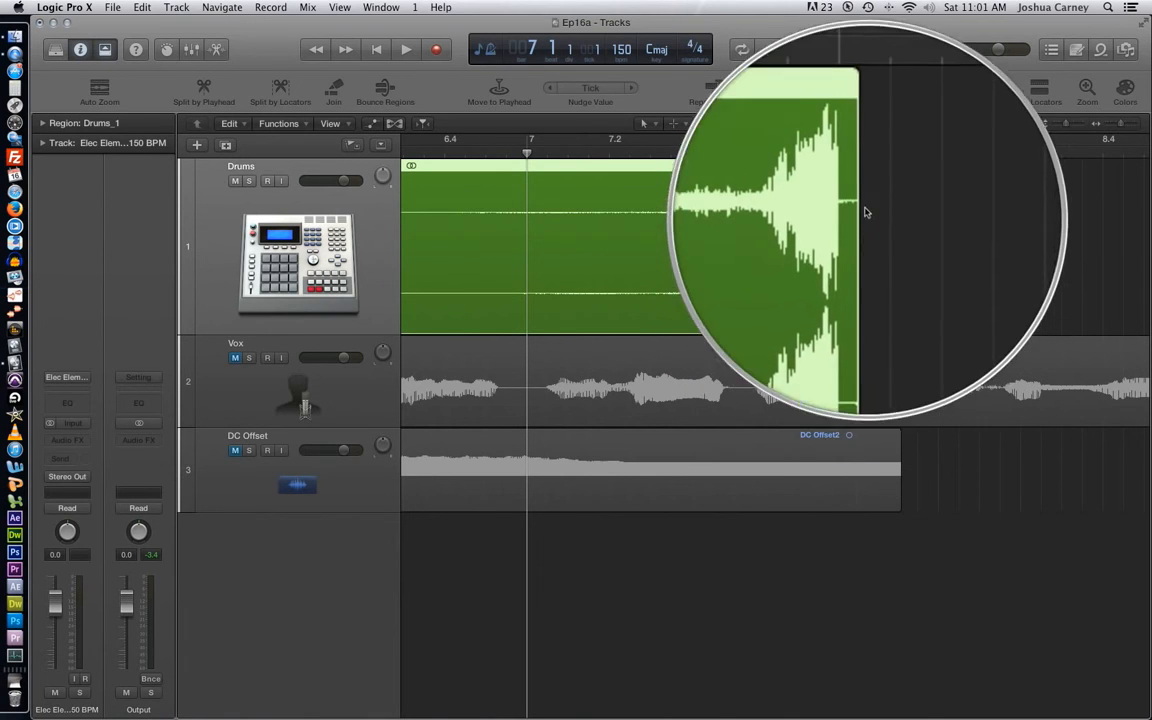
click(1108, 125)
click(1108, 125)
scroll(830, 245, left, 1)
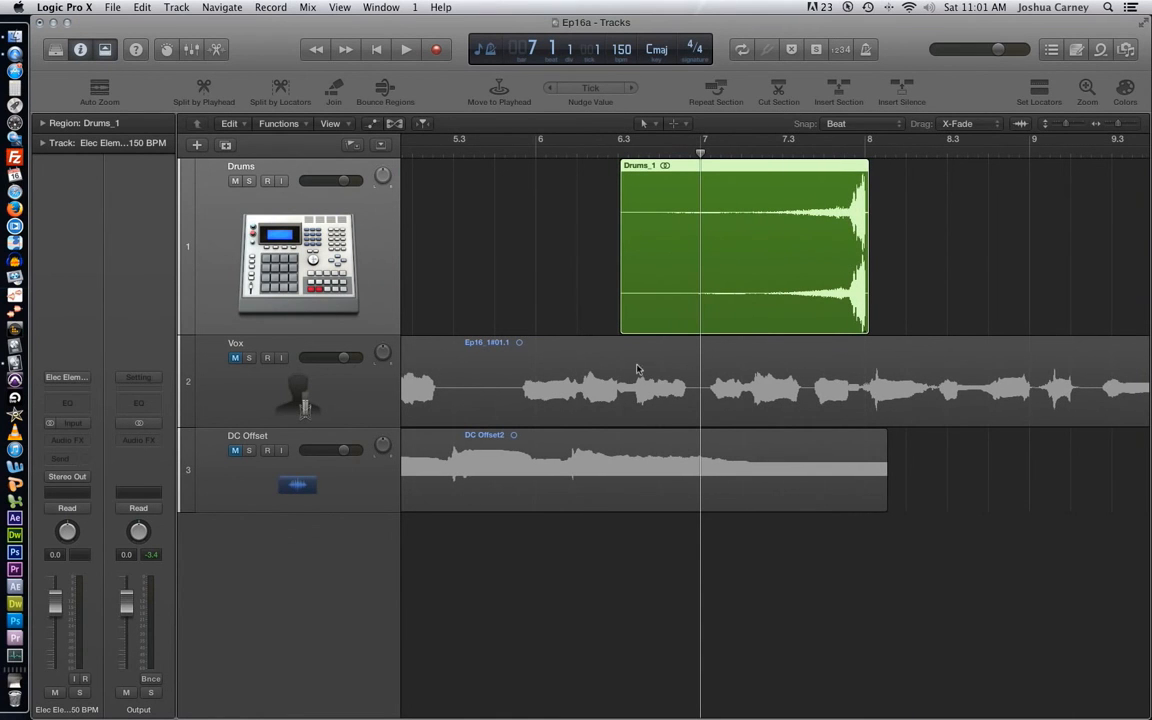
- Mute the Drums track, unmute the Vox track, and open the vocal region in the Audio File Editor with the whole waveform in view
click(235, 181)
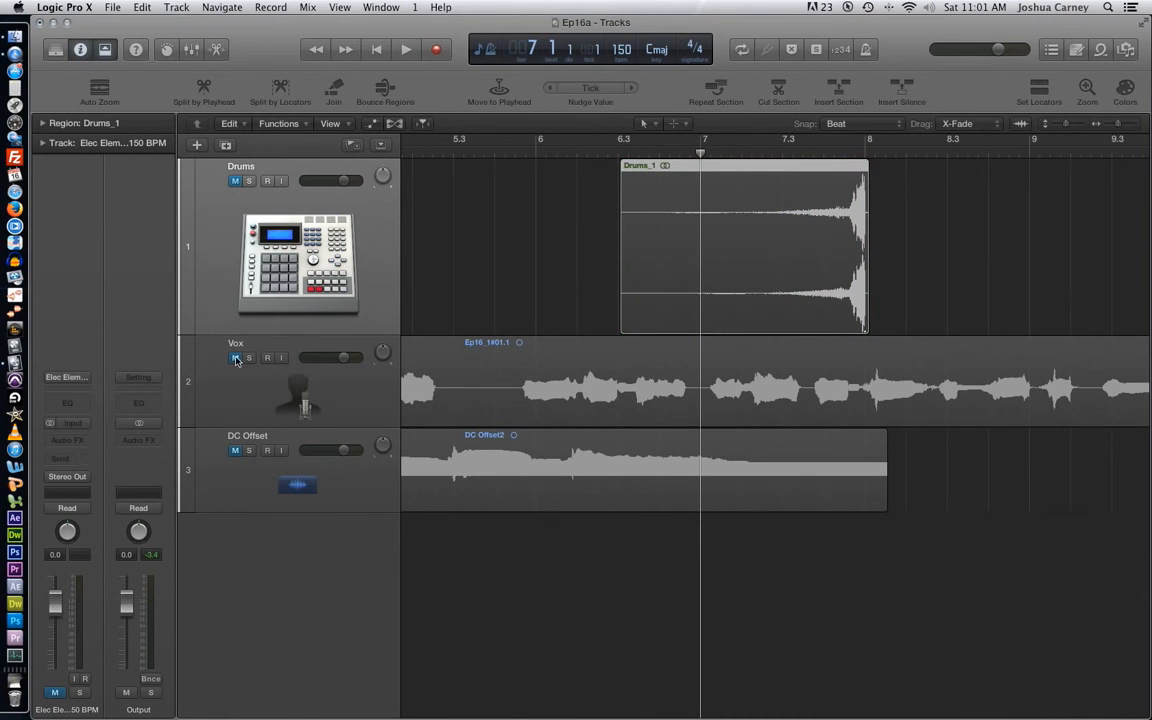
click(236, 359)
double_click(502, 390)
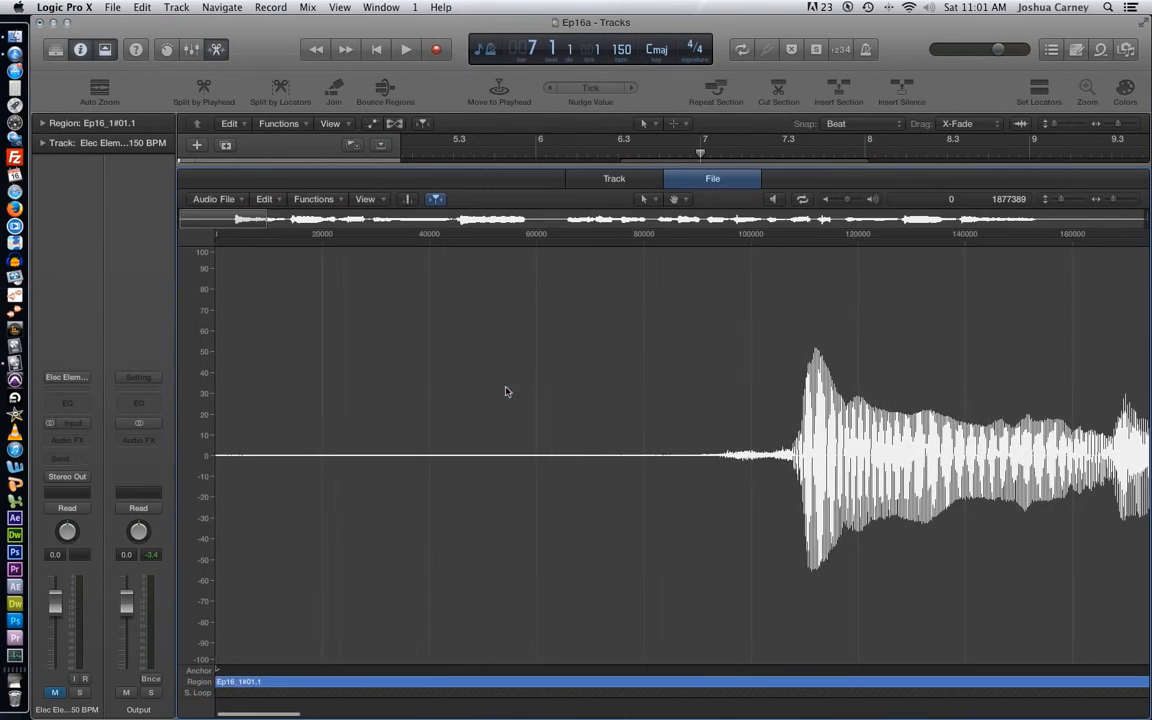
drag(1112, 201, 1102, 201)
drag(797, 343, 790, 345)
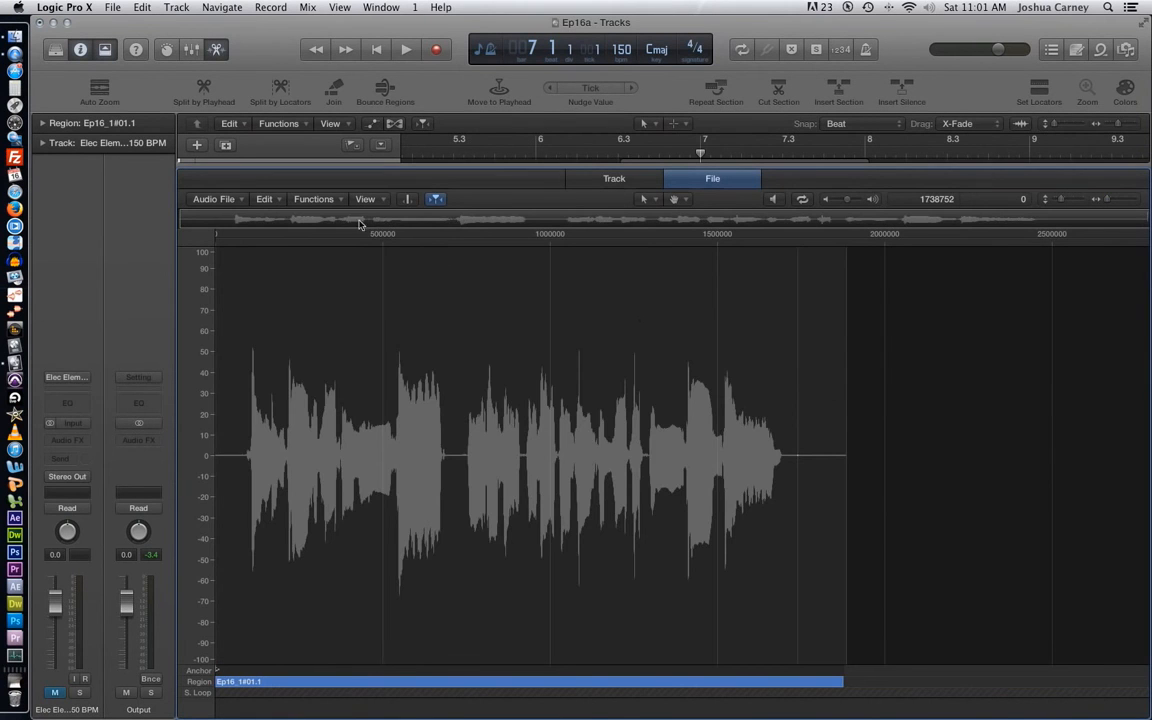
- Select the short phrase after the first long pause, from about sample 712657 for 213039 samples, and apply Silence to it
click(313, 199)
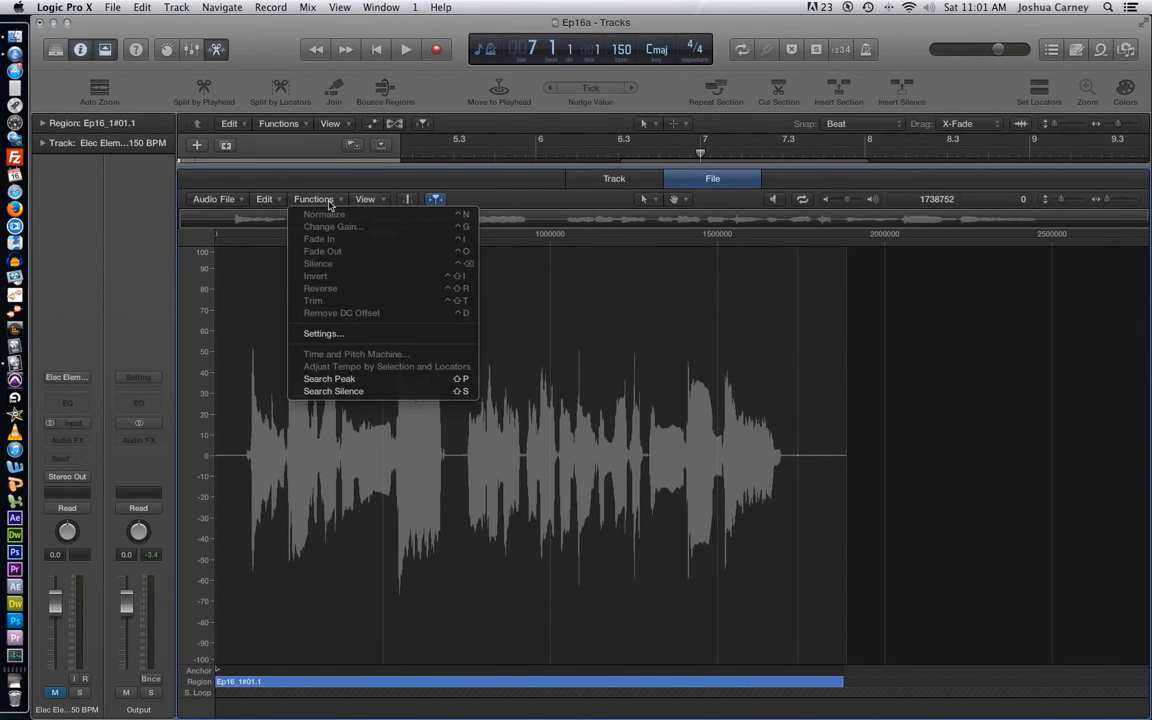
click(654, 360)
click(654, 360)
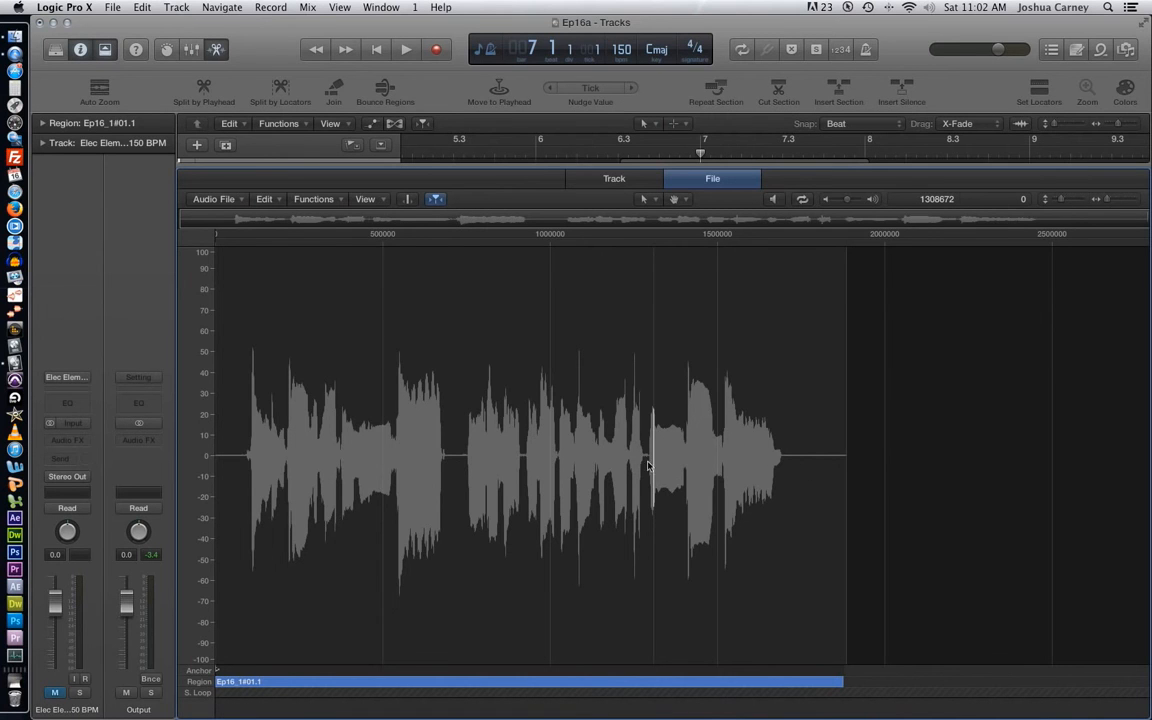
drag(455, 460, 526, 489)
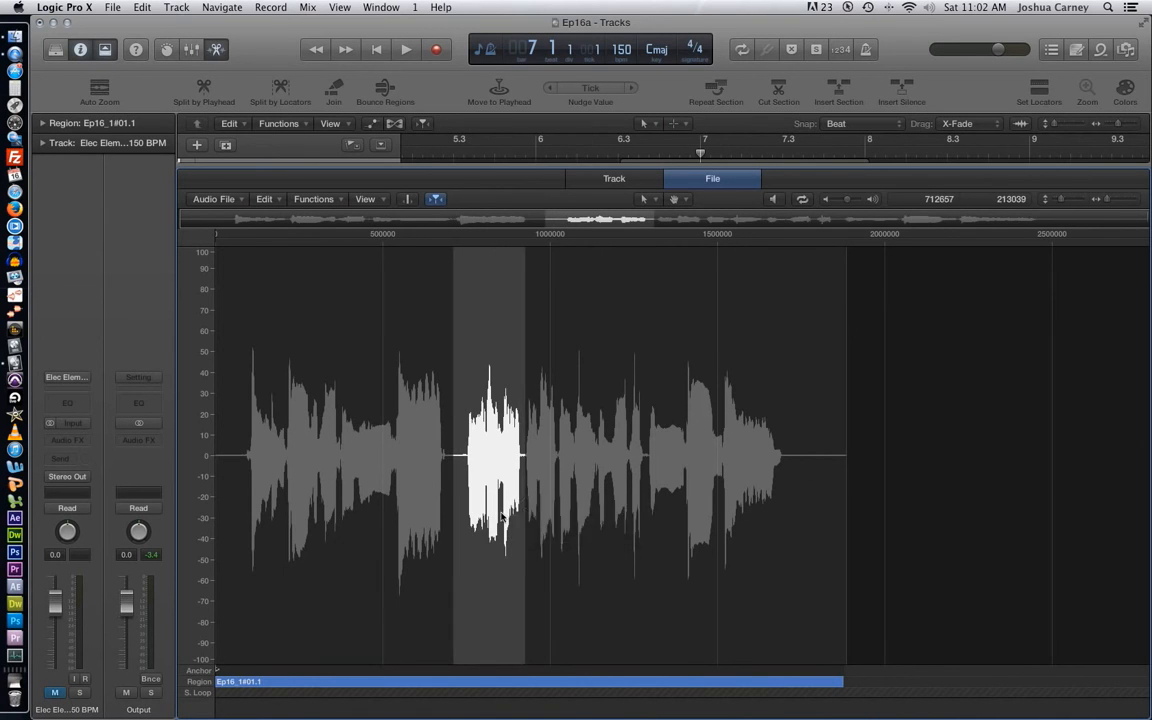
click(320, 200)
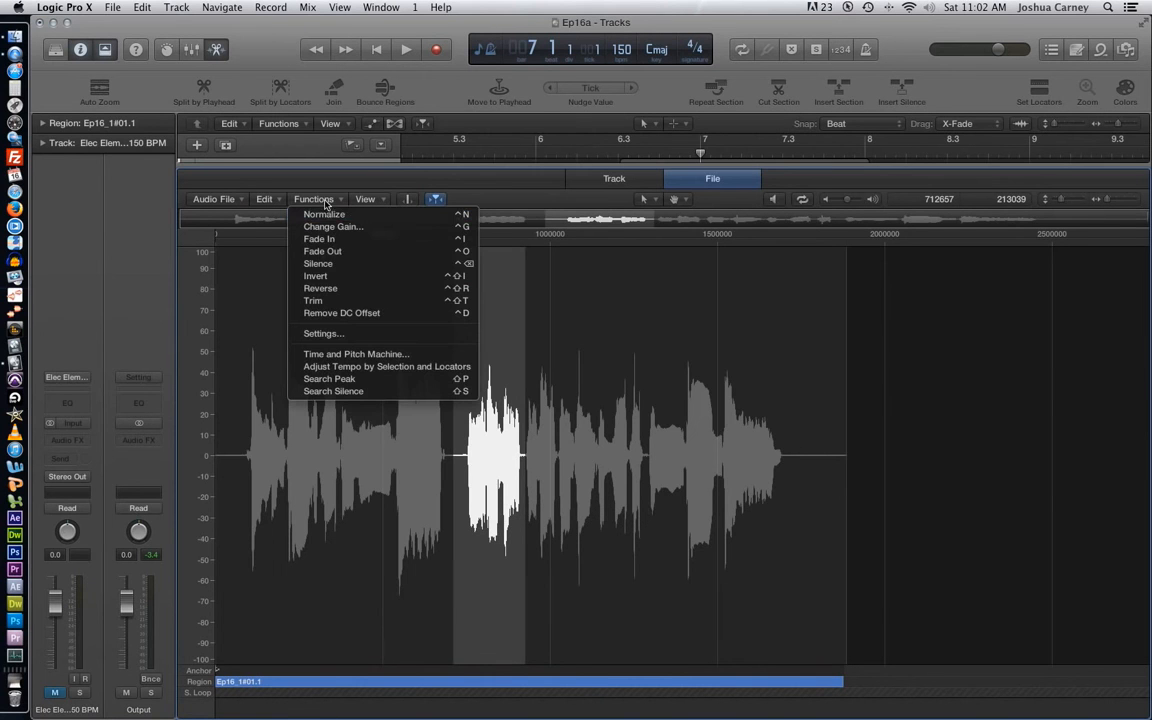
click(341, 264)
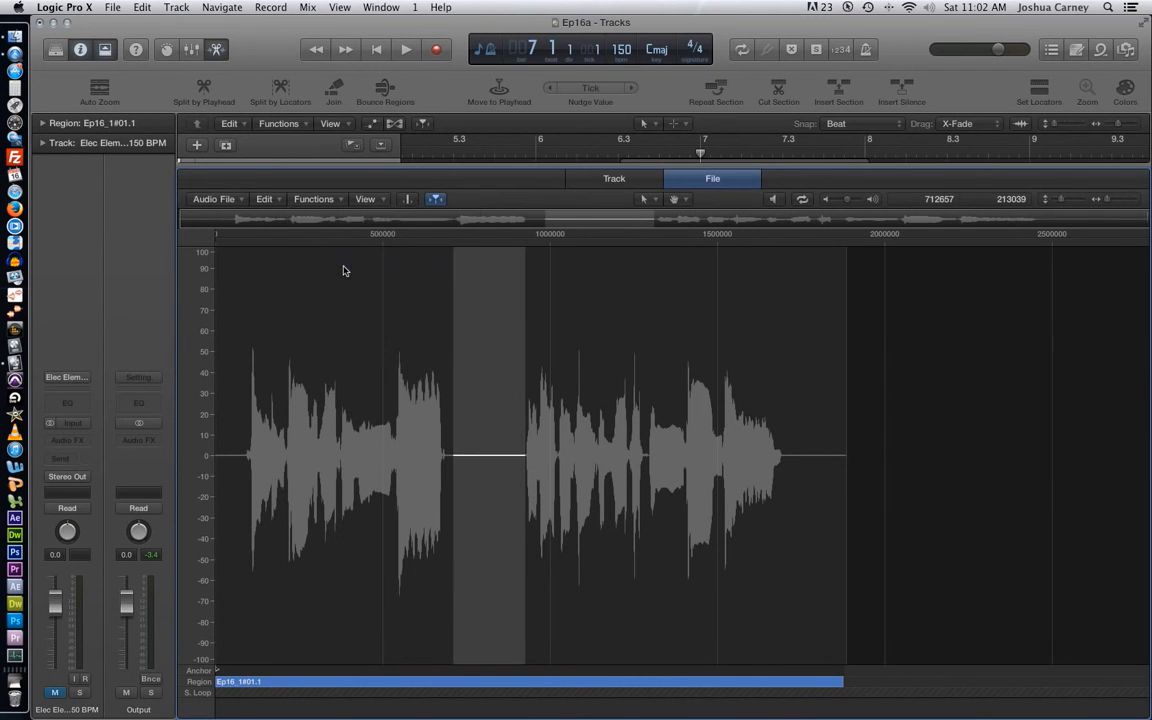
- Clear the selection, search the vocal file for silence, and review the available audio functions such as Remove DC Offset
click(677, 340)
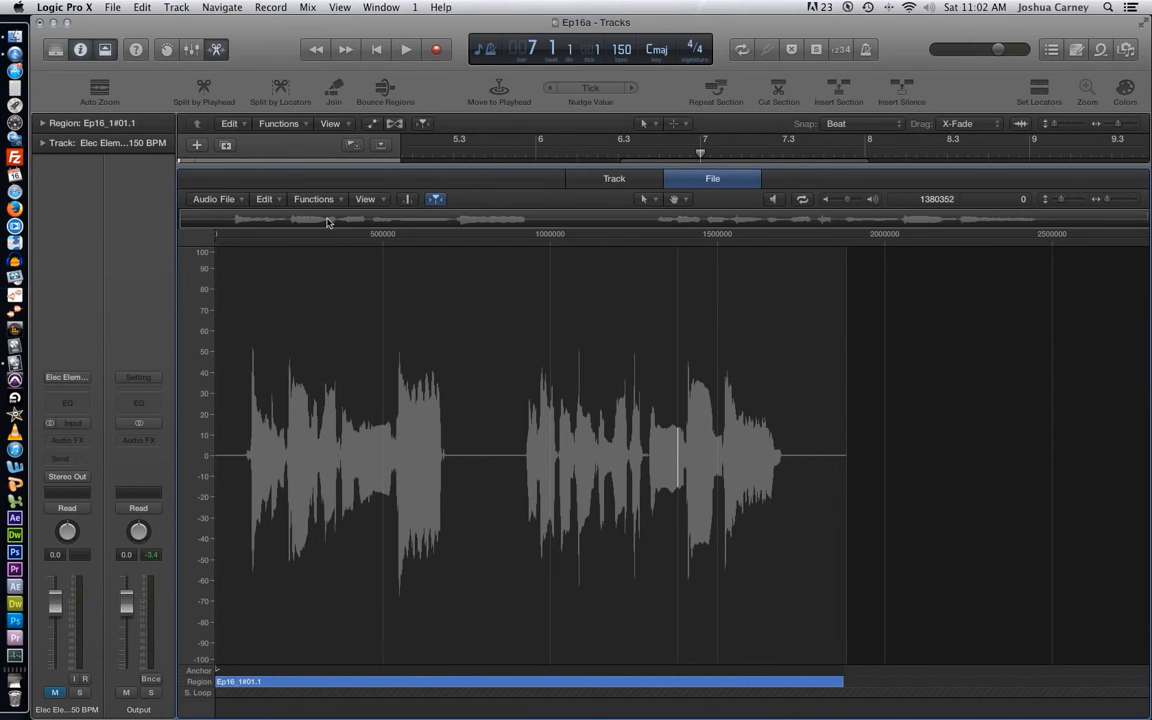
key(shift+s)
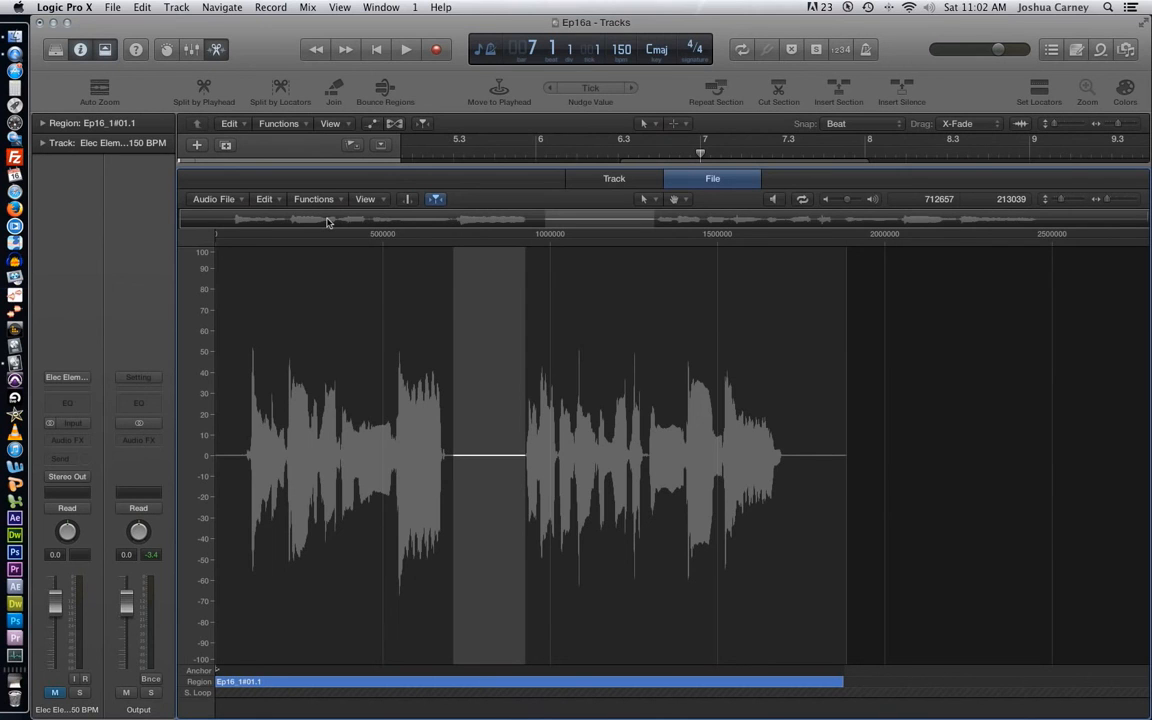
click(319, 201)
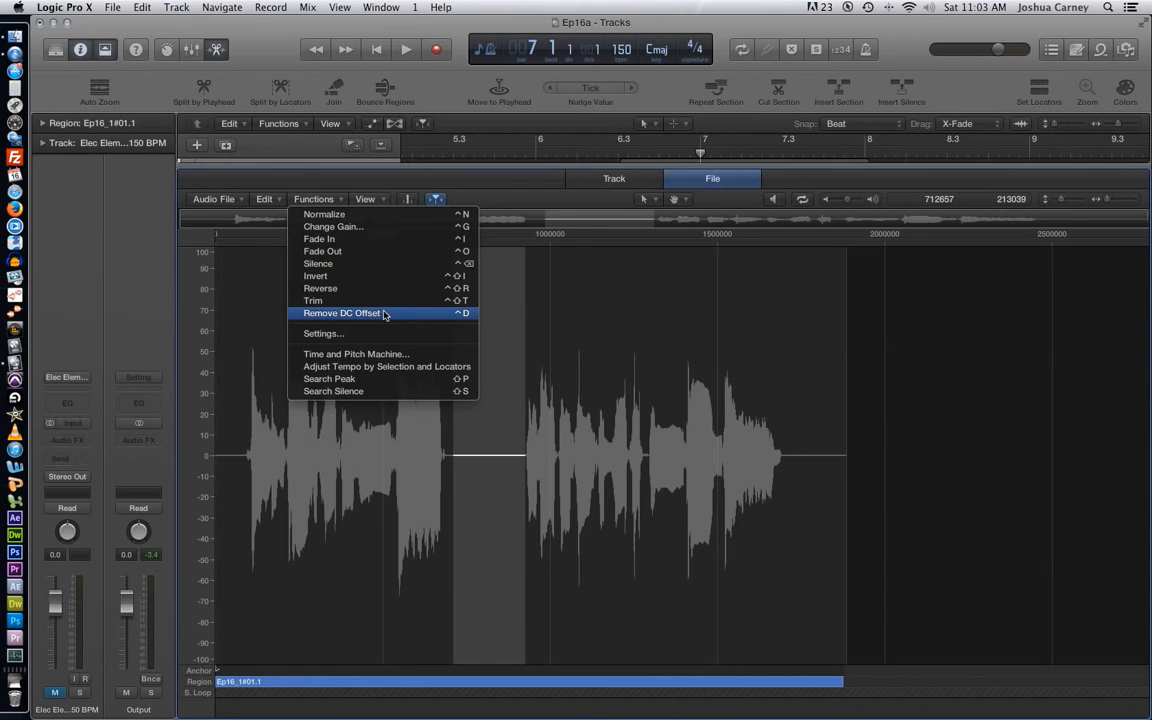
click(543, 296)
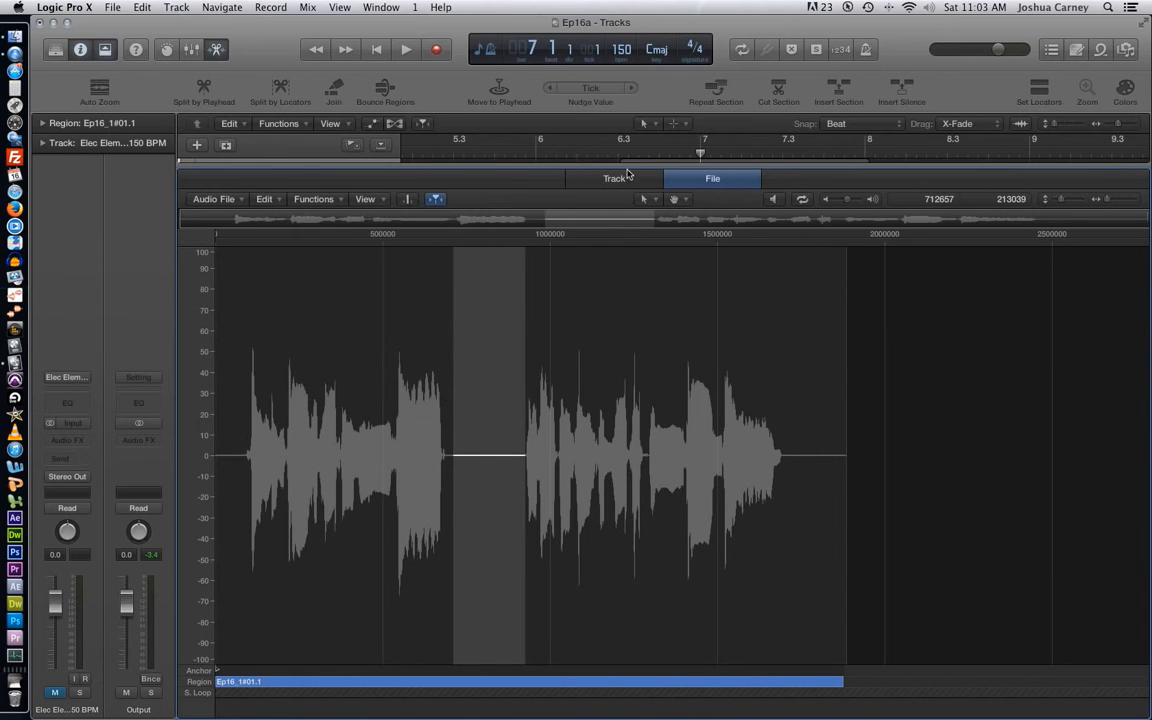
- Close the Audio File Editor and unmute the Drums track
drag(626, 166, 690, 714)
click(355, 254)
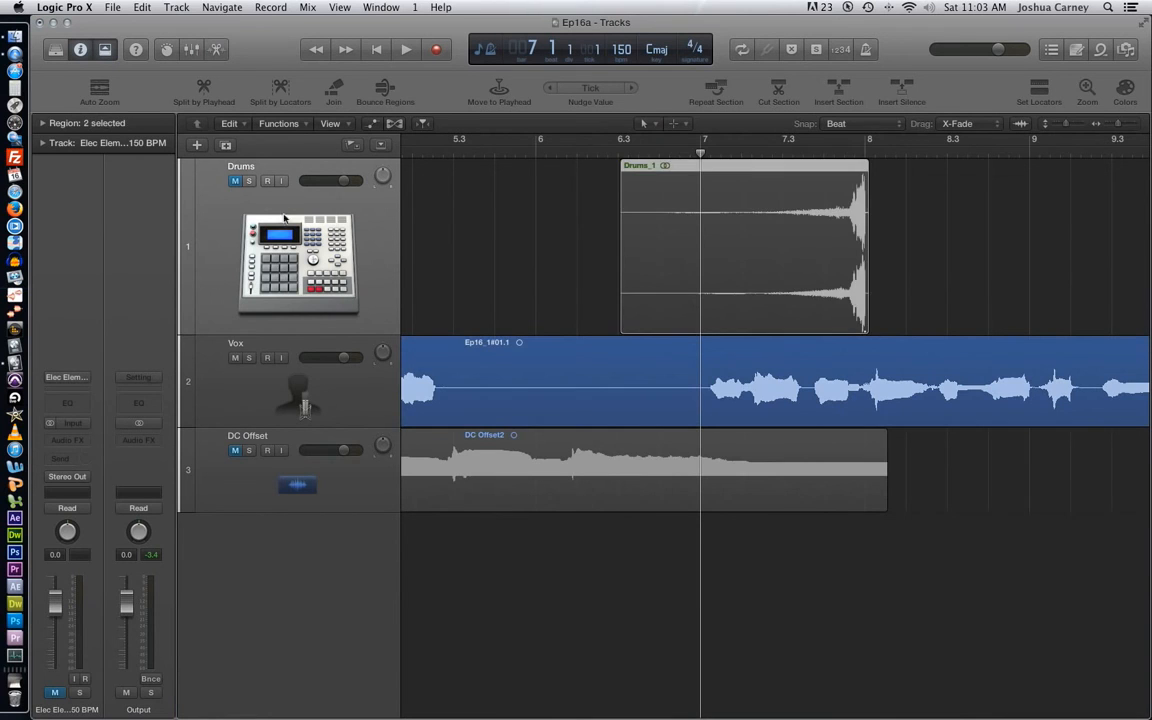
click(236, 181)
- Delete the Drums_1 region together with the Drums track, and delete the vocal region from the Vox track
key(Delete)
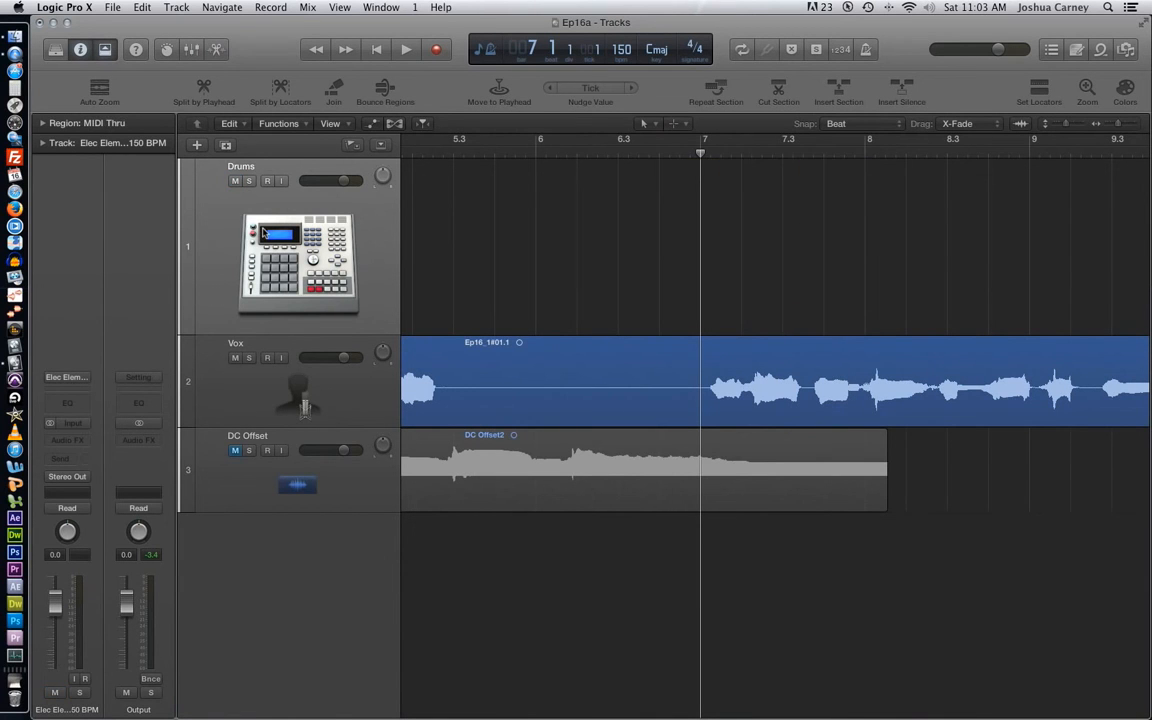
key(super+Delete)
key(Delete)
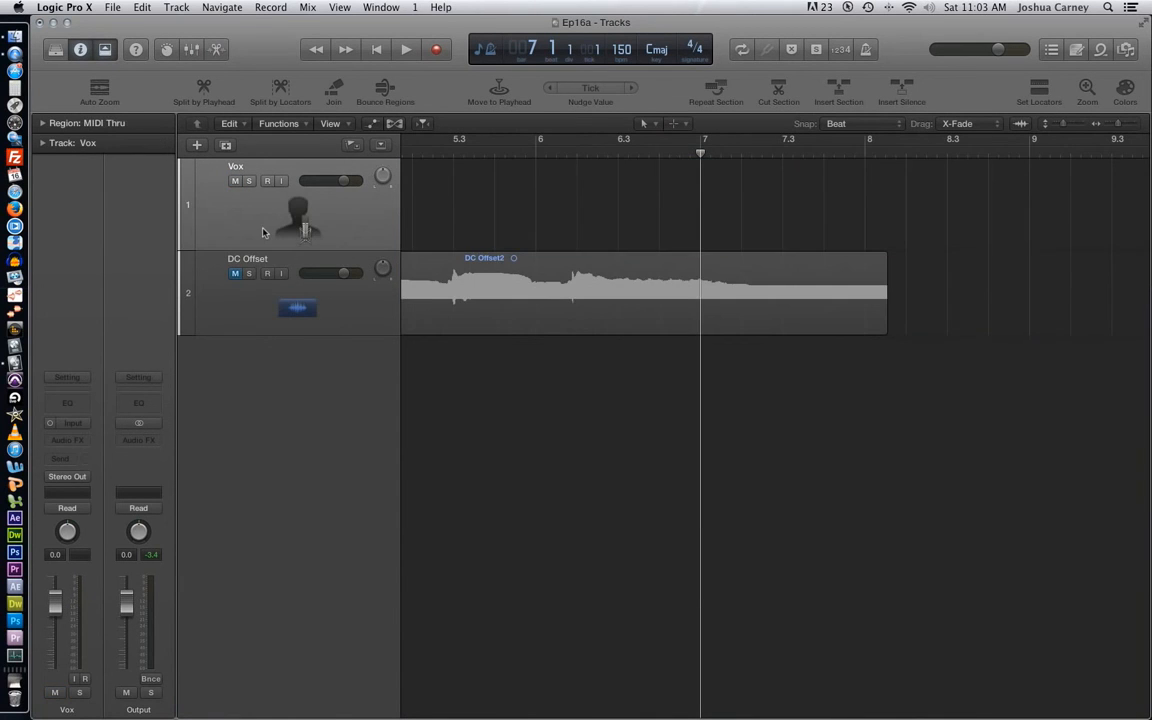
- Delete the empty Vox track, then unmute the DC Offset track and increase its height
key(super+Delete)
click(213, 164)
drag(200, 241, 202, 357)
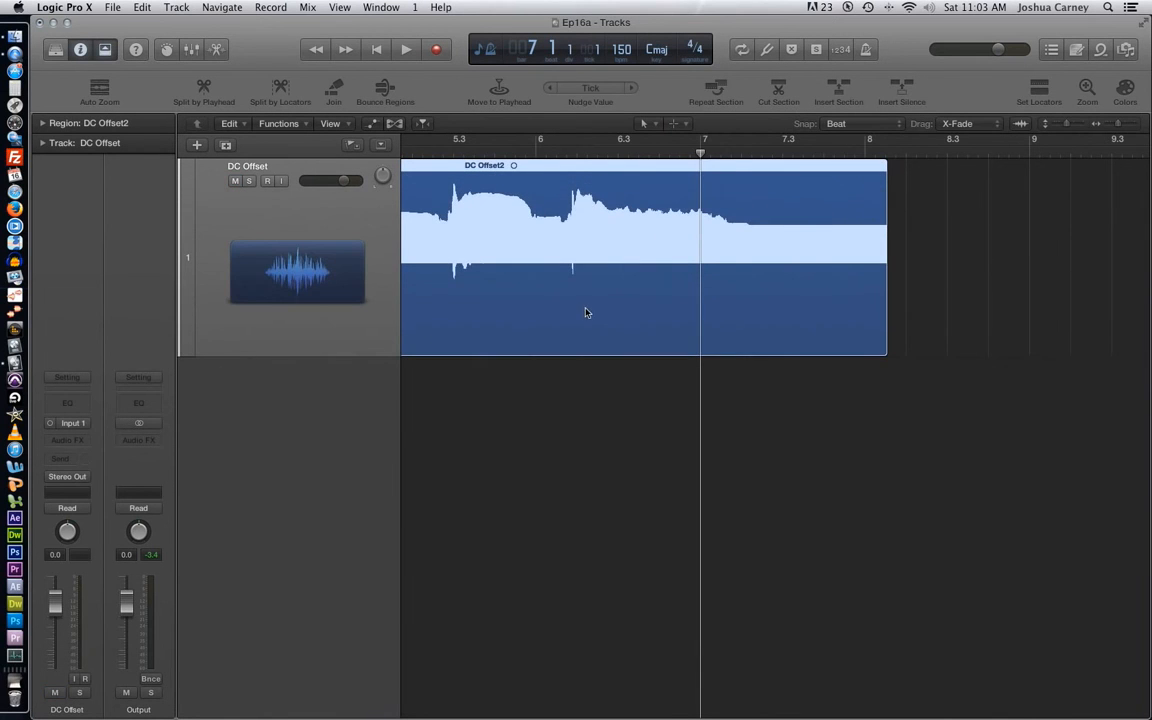
- Open the DC Offset2 region in the Audio File Editor and examine the start of the first phrase against the zero line
scroll(571, 315, left, 10)
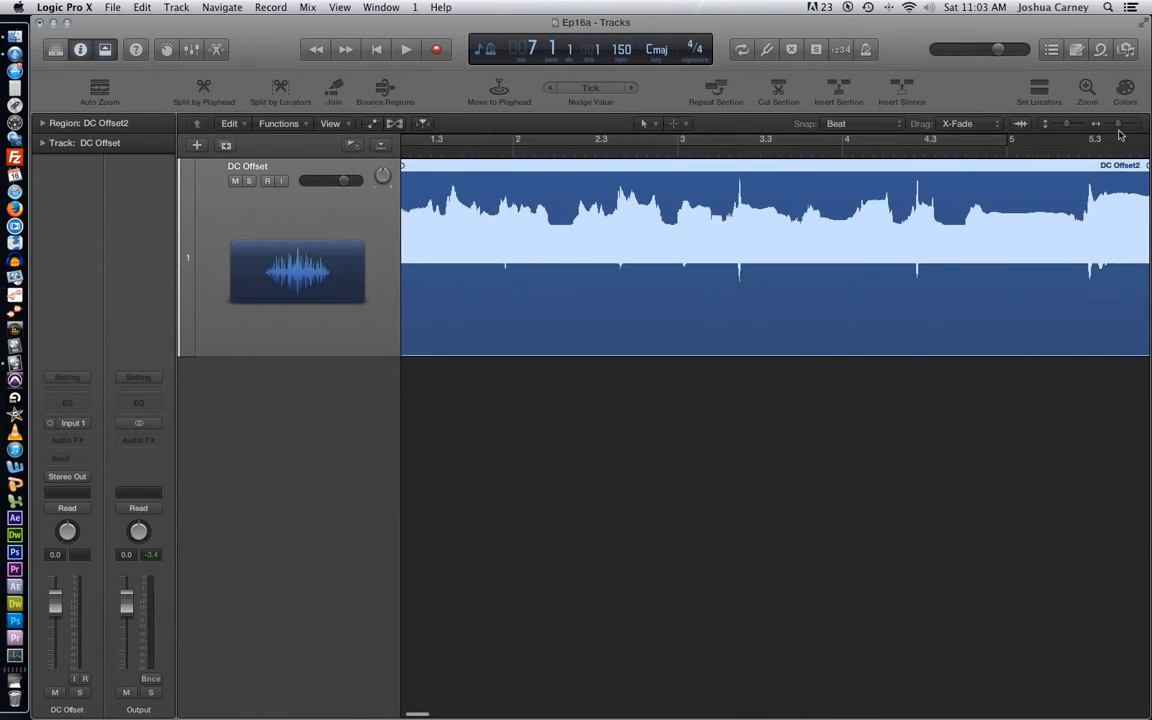
drag(1118, 125, 1115, 125)
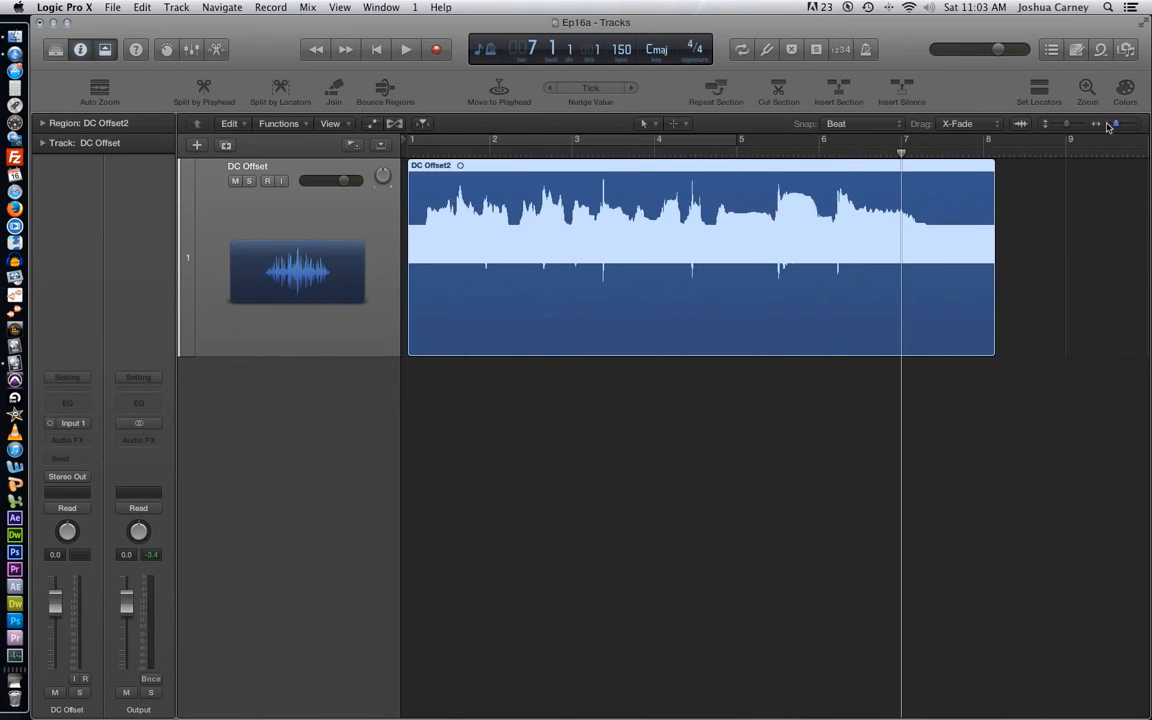
double_click(626, 291)
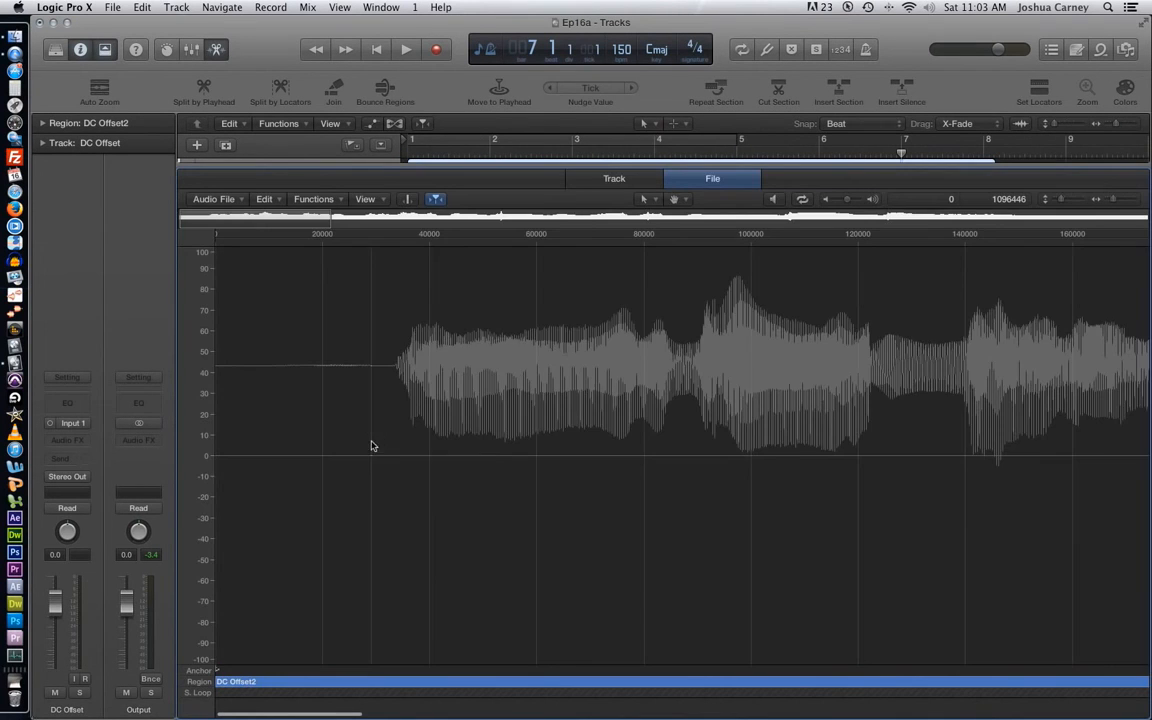
click(371, 446)
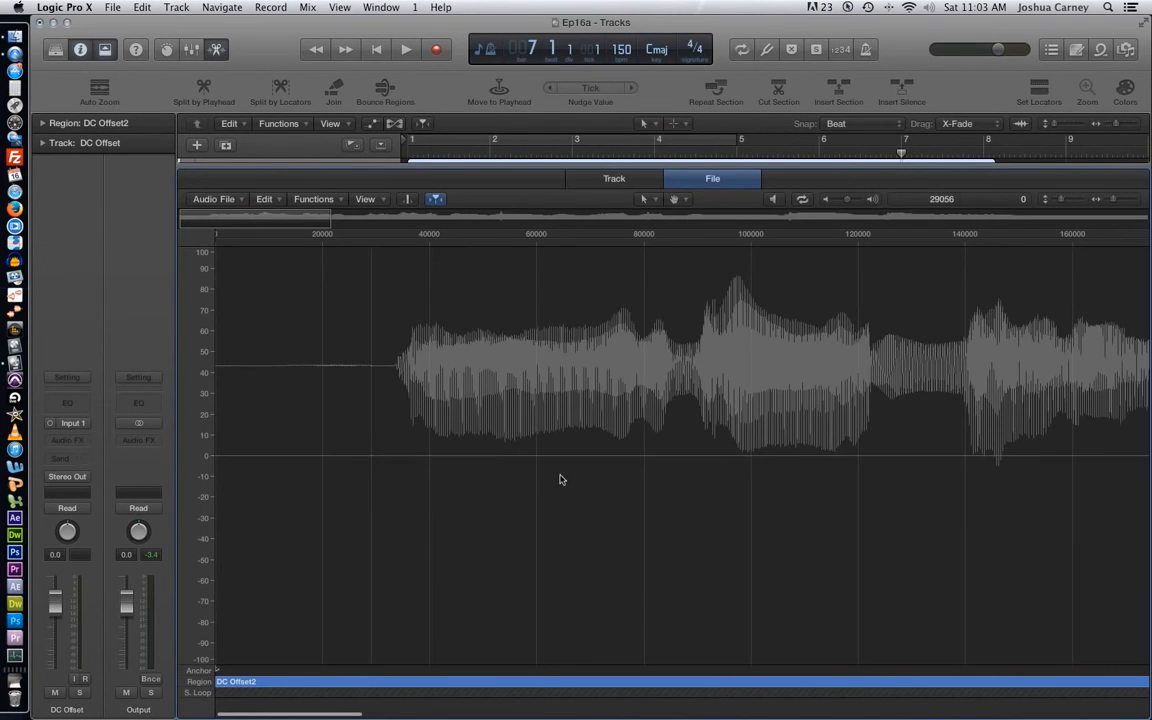
click(1126, 198)
click(1126, 198)
click(1126, 198)
scroll(785, 382, right, 1)
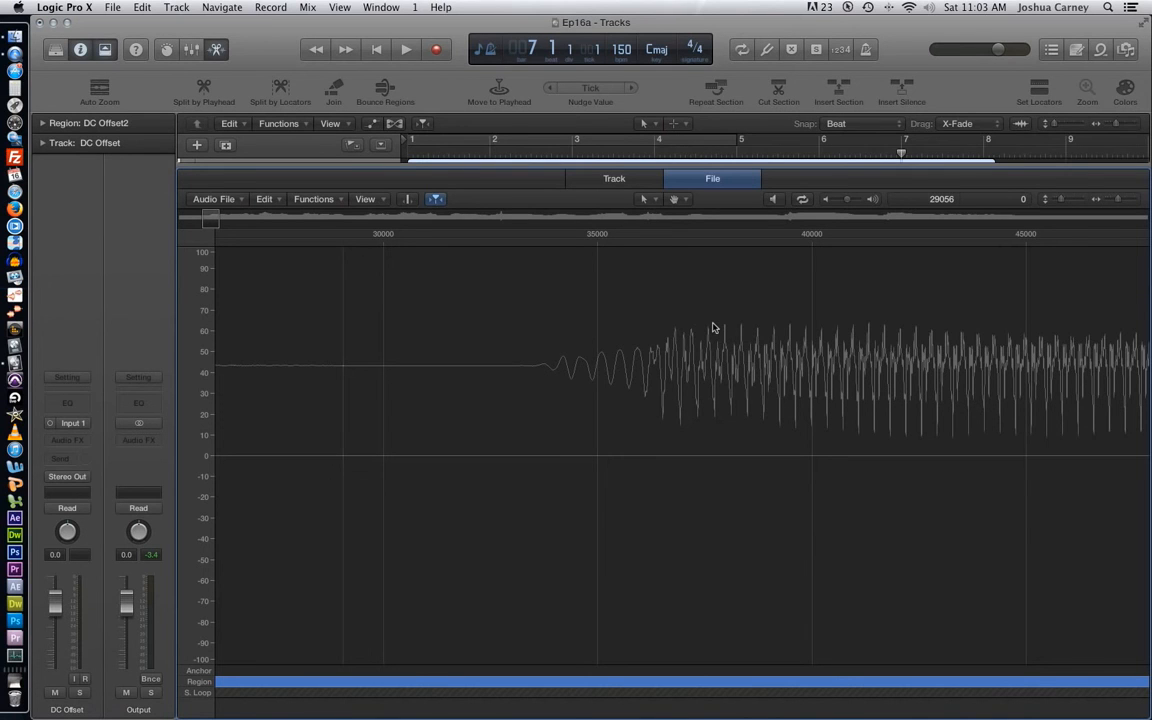
- Select the entire DC Offset audio file and apply Remove DC Offset to it, choosing to remove the detected offset
click(681, 329)
key(super+a)
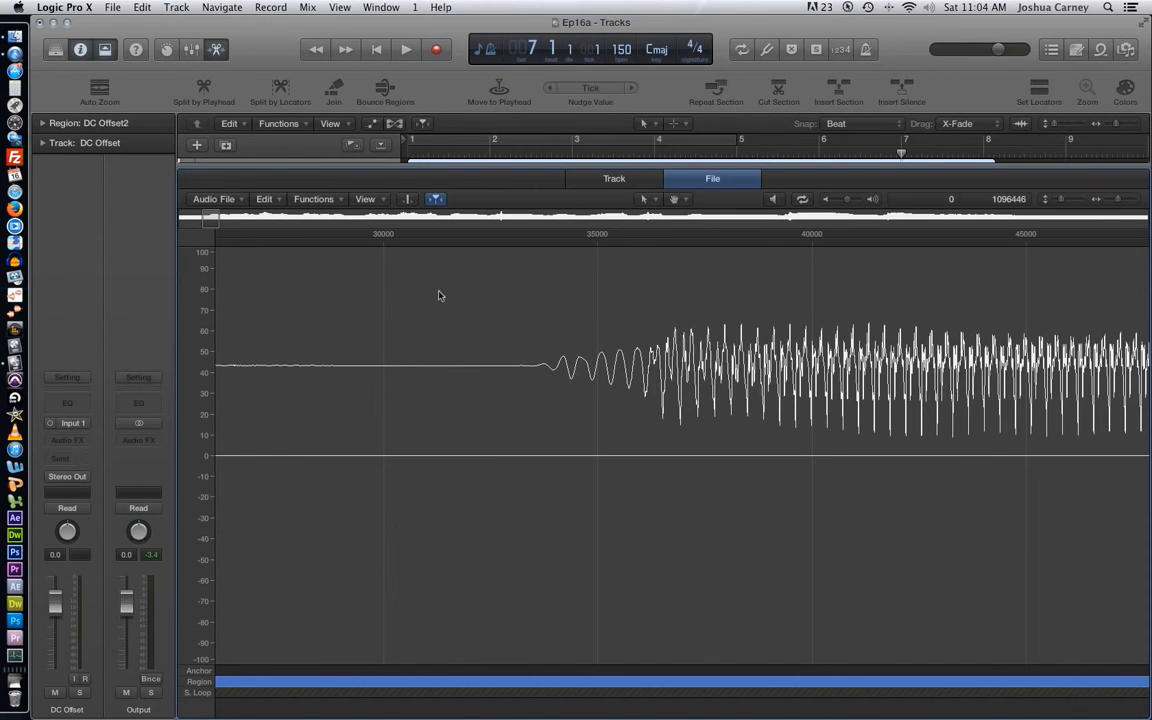
click(316, 200)
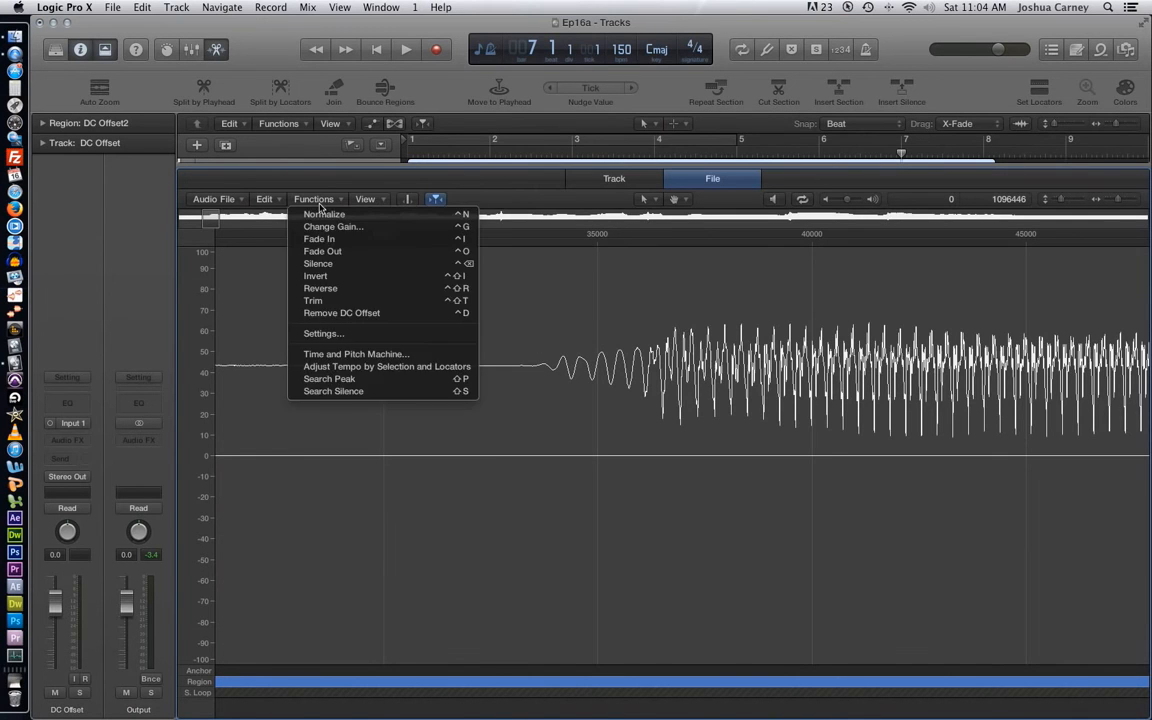
click(373, 314)
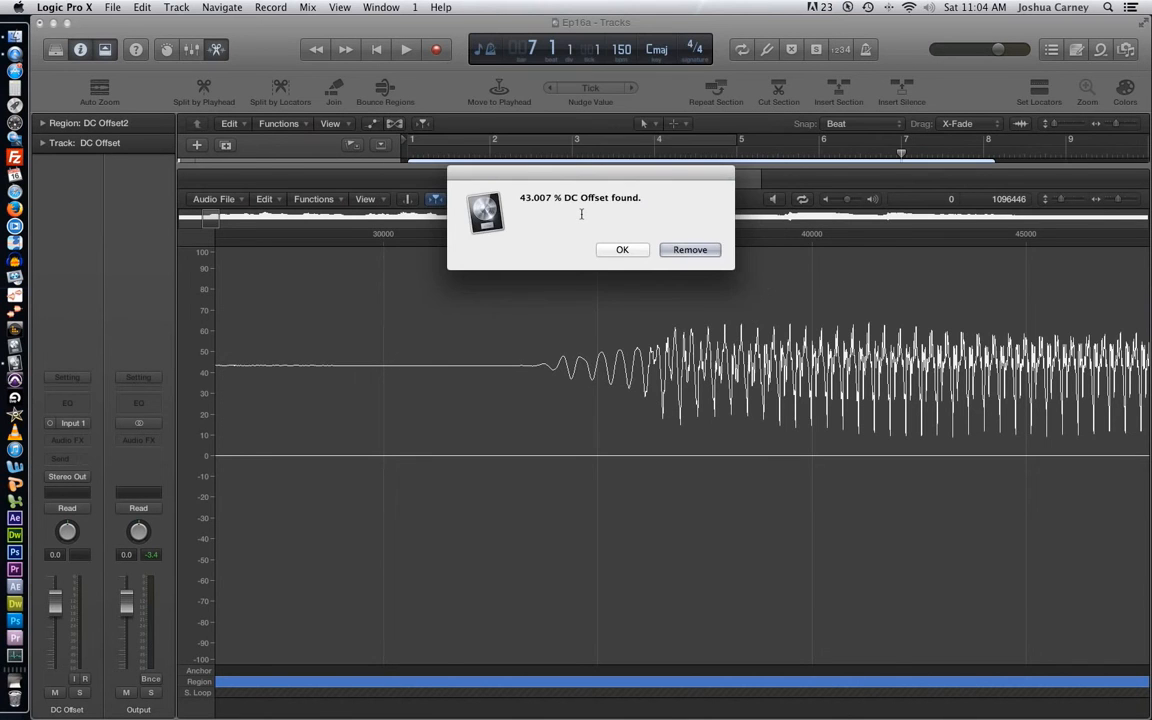
click(688, 250)
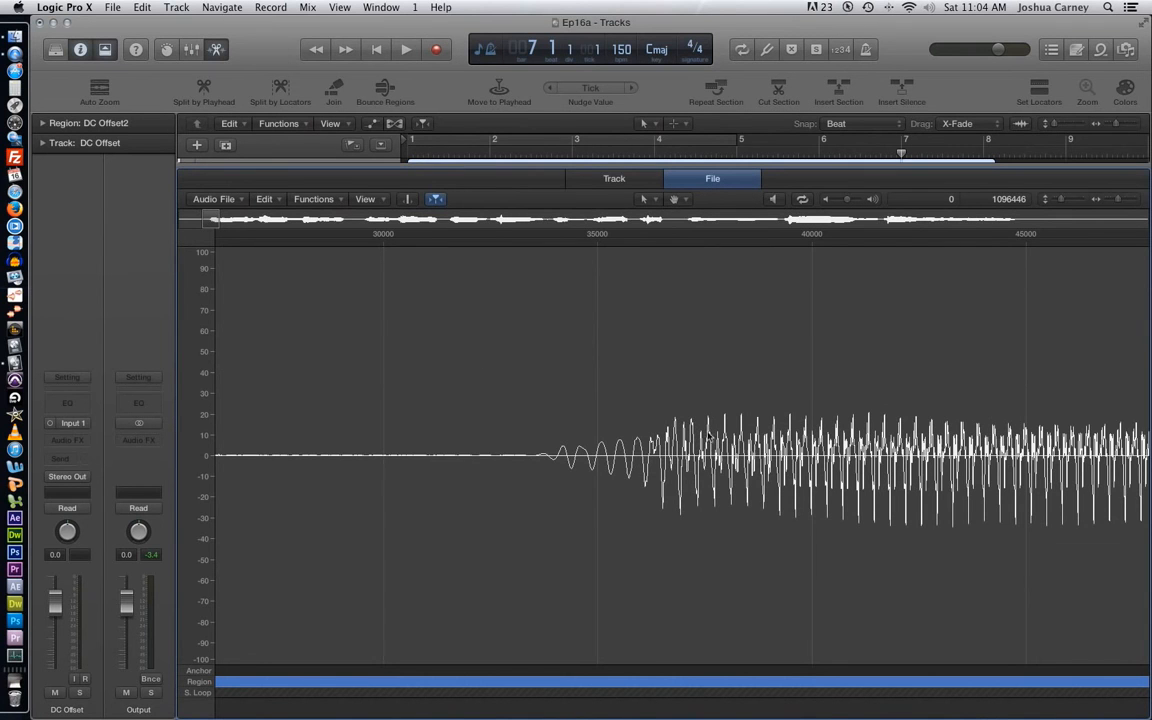